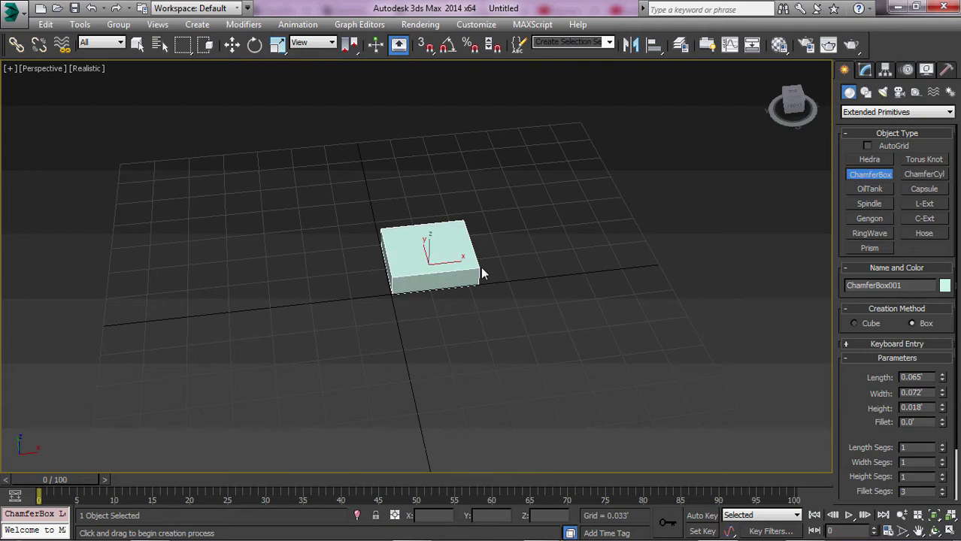
Create the chamfer box and set its length and width to 1.5'
left_click(454, 274)
scroll(513, 285, "up", 5)
scroll(514, 284, "down", 3)
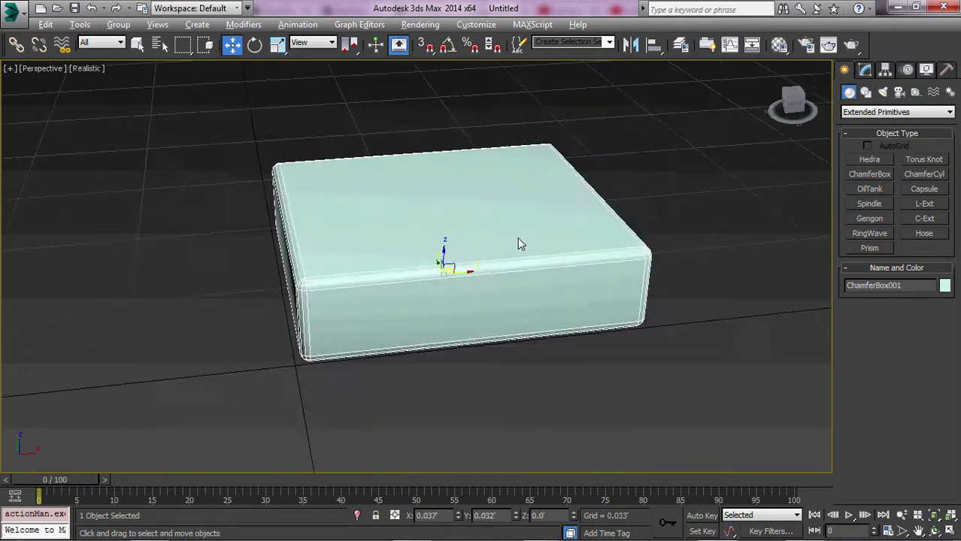
type("w")
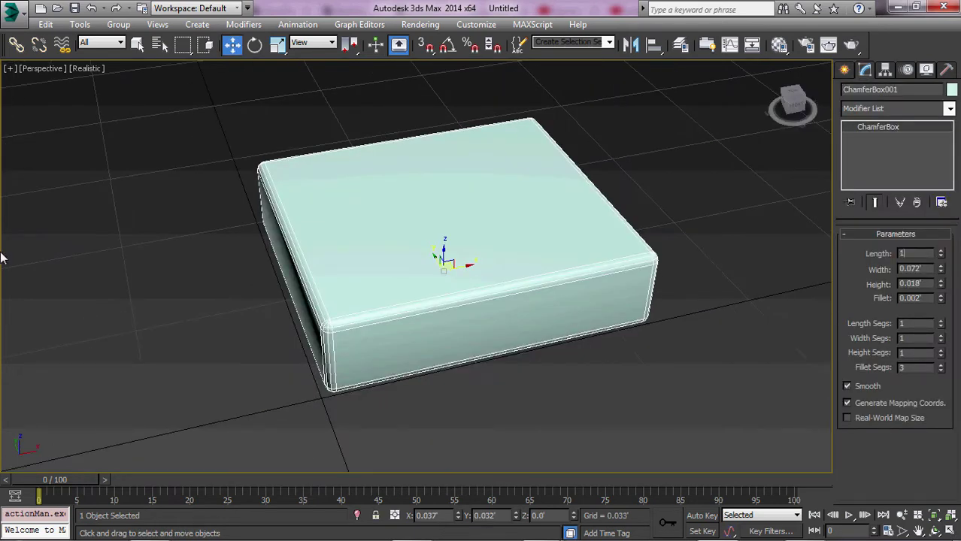
type(".5")
key("Return")
type("1")
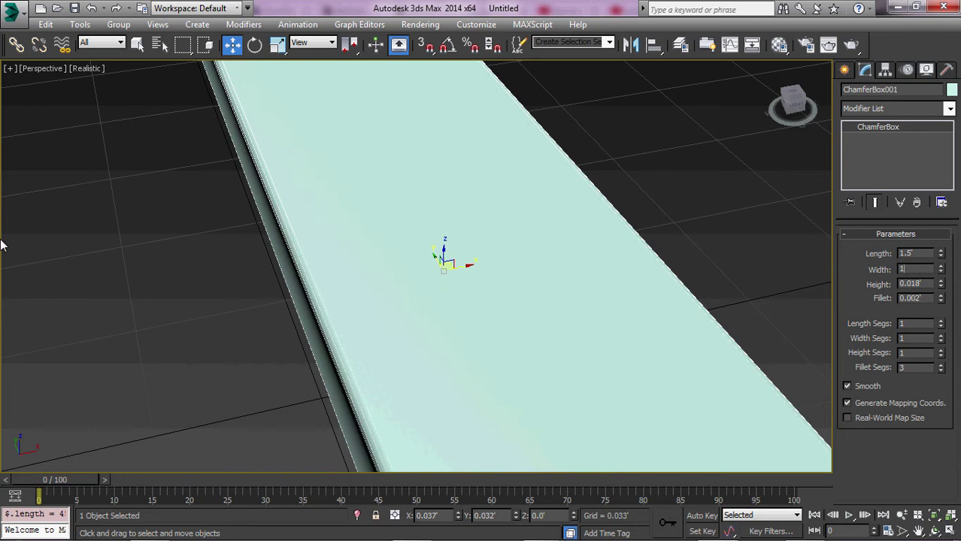
type(".5")
key("Return")
Give the cushion a 0.333' height and a 0.05' fillet
key("z")
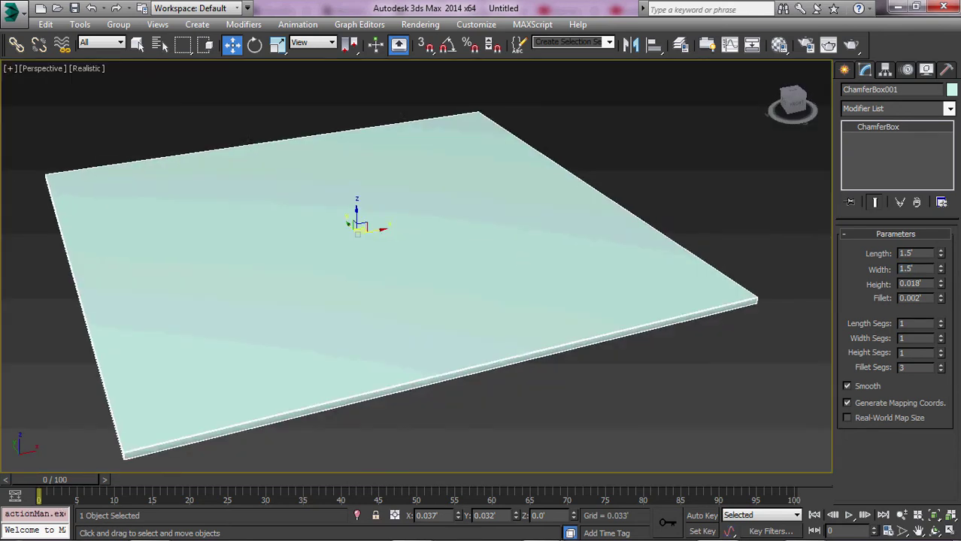
left_click_drag(939, 284, 940, 257)
key("Return")
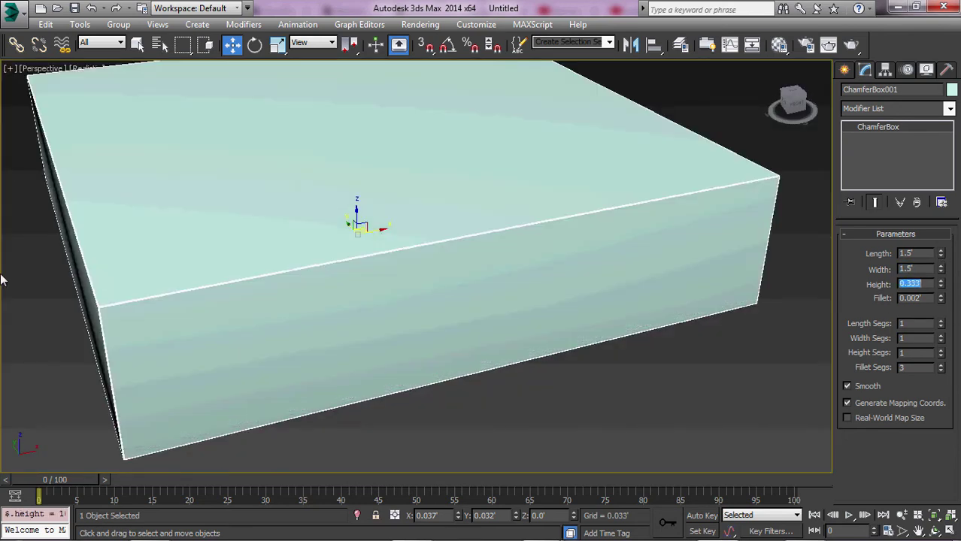
key("z")
key("Return")
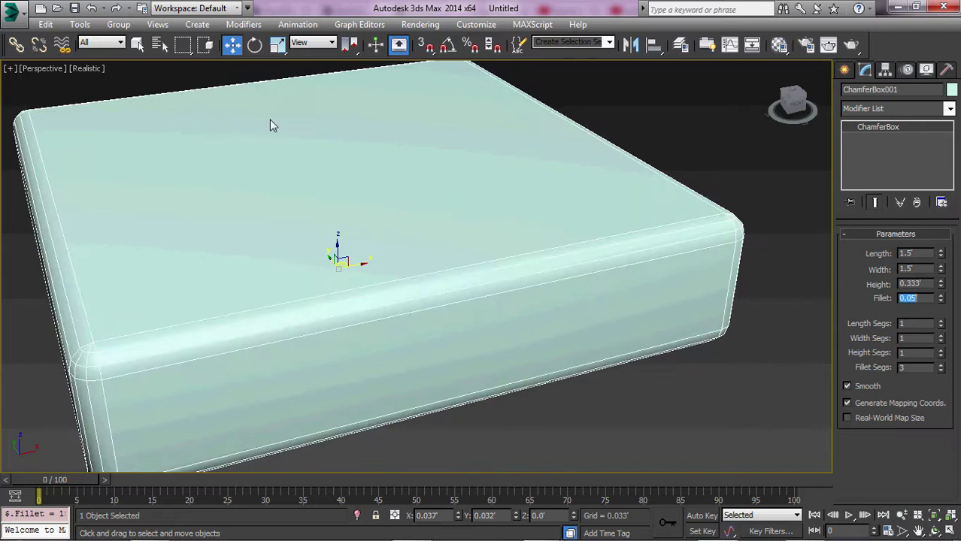
scroll(497, 257, "down", 2)
scroll(468, 232, "down", 3)
Deselect and reselect the chamfer box cushion
key("ctrl+d")
left_click(444, 299)
scroll(360, 301, "up", 4)
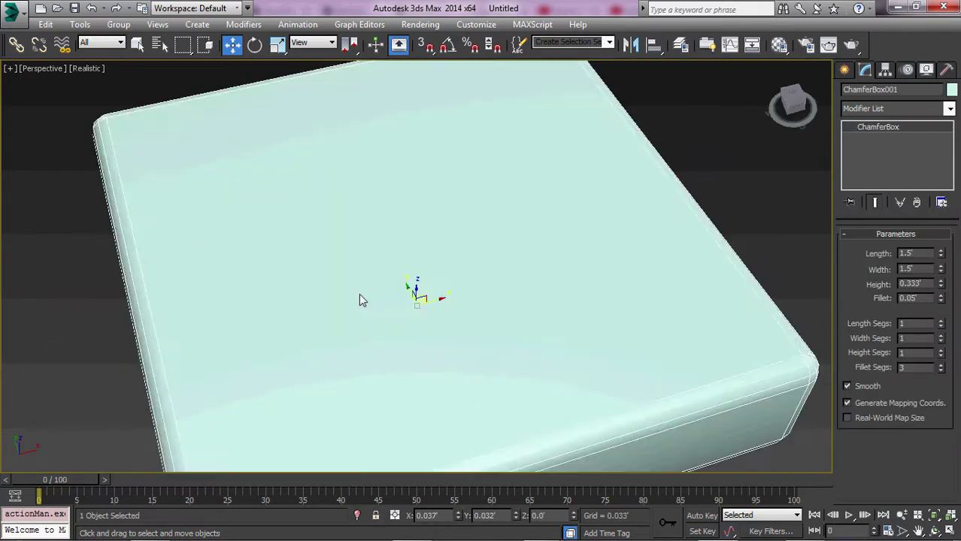
scroll(354, 273, "down", 4)
scroll(377, 253, "up", 2)
scroll(376, 222, "up", 2)
scroll(391, 237, "down", 2)
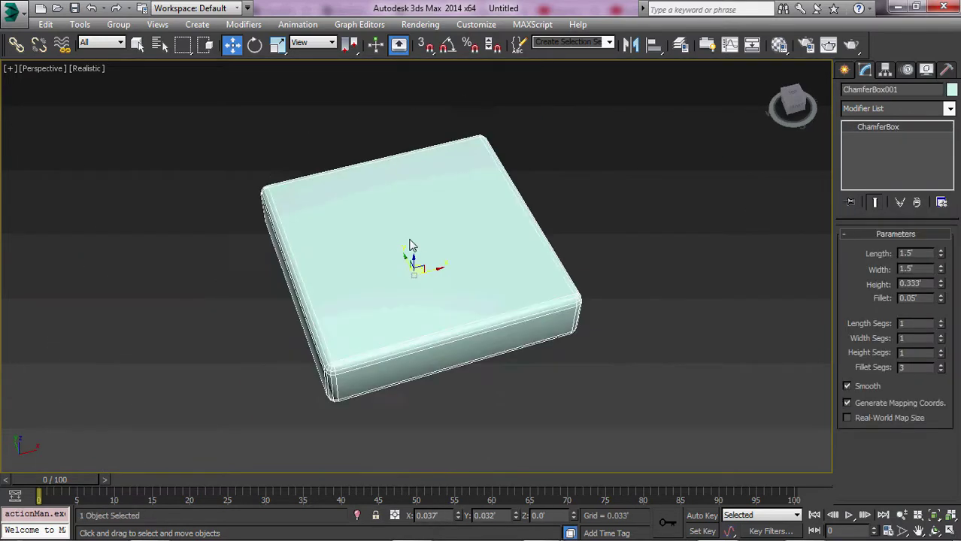
scroll(410, 247, "up", 2)
scroll(416, 243, "up", 3)
In Top view, turn on snapping and set the home grid spacing to 1.5'
key("t")
key("z")
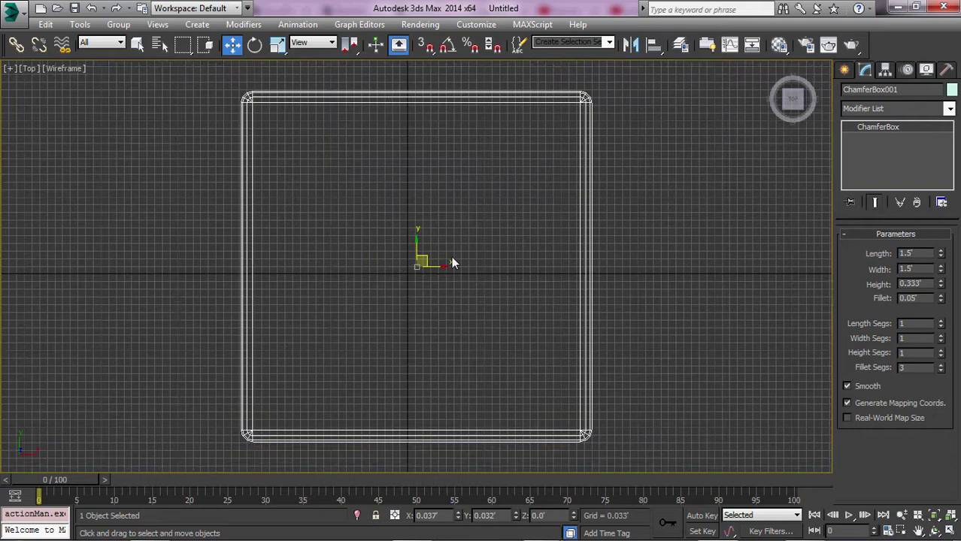
middle_click_drag(451, 256, 369, 259)
left_click(447, 44)
right_click(447, 44)
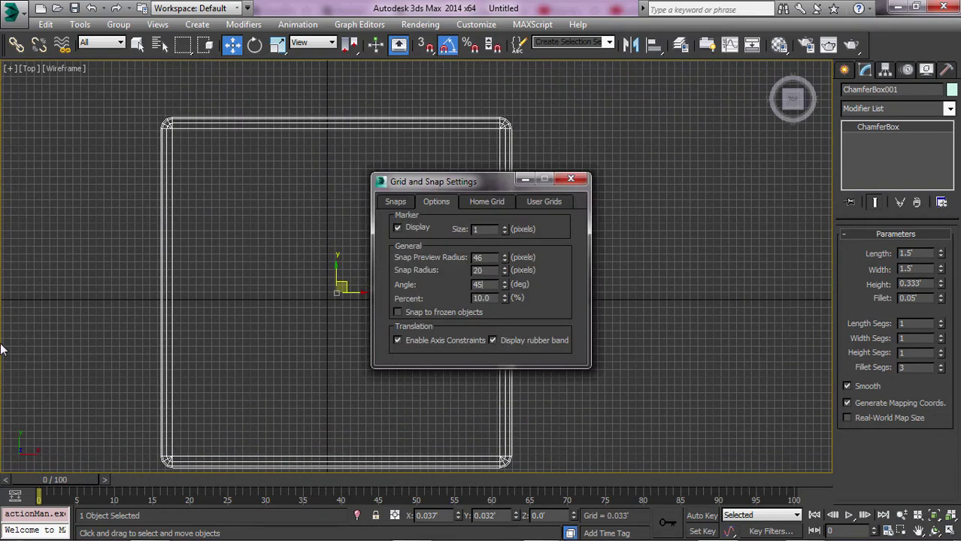
left_click(480, 203)
type("2")
key("Return")
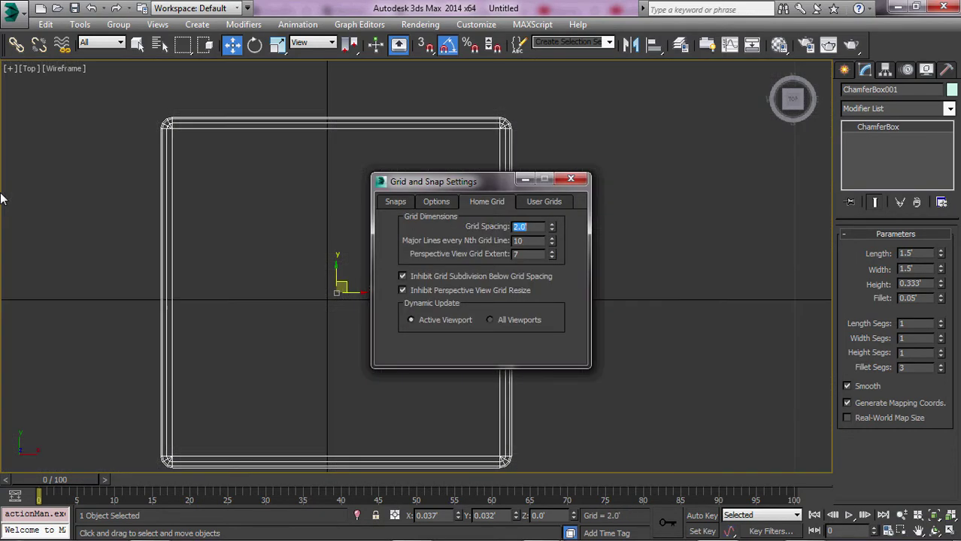
left_click(570, 178)
Center the cushion in the Top view and begin Shift-dragging a copy sideways
scroll(328, 346, "down", 3)
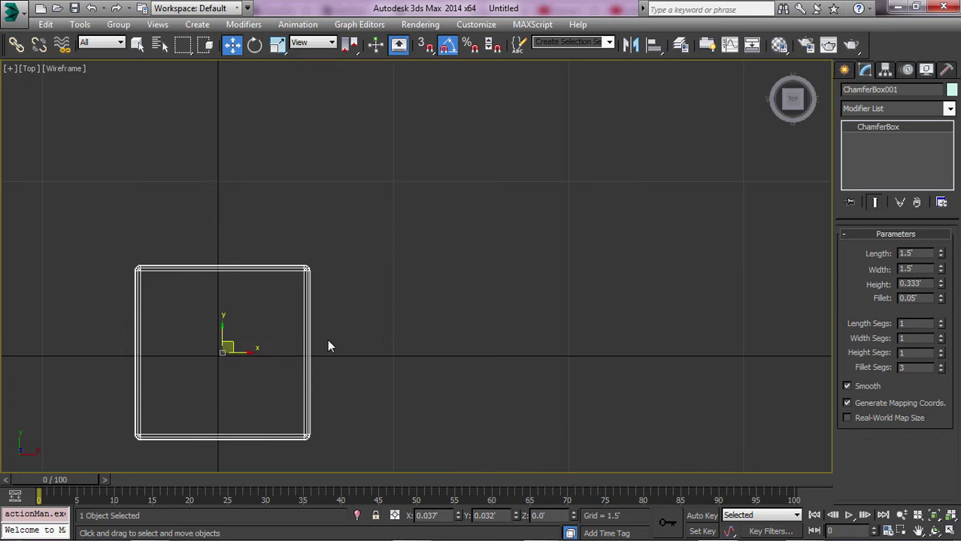
middle_click_drag(229, 348, 314, 259)
key("z")
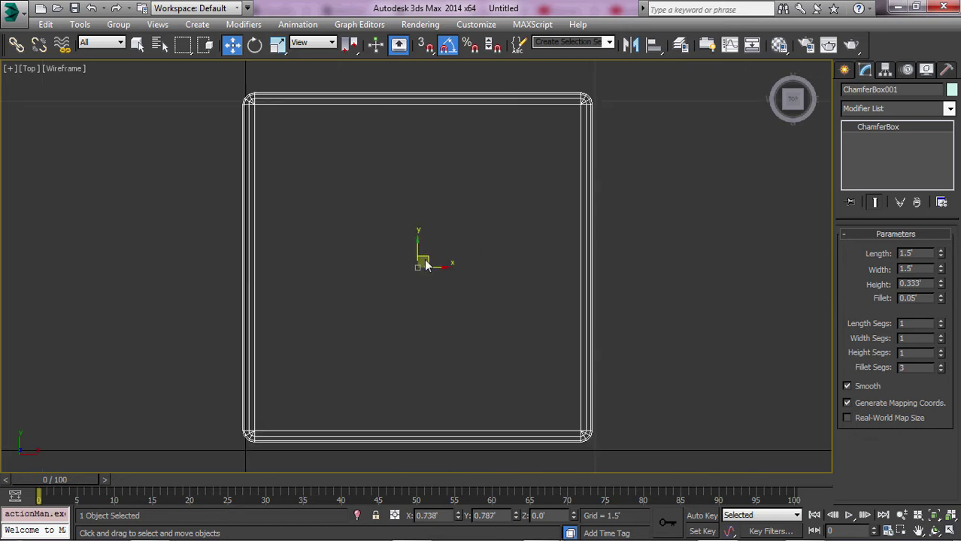
scroll(340, 322, "down", 3)
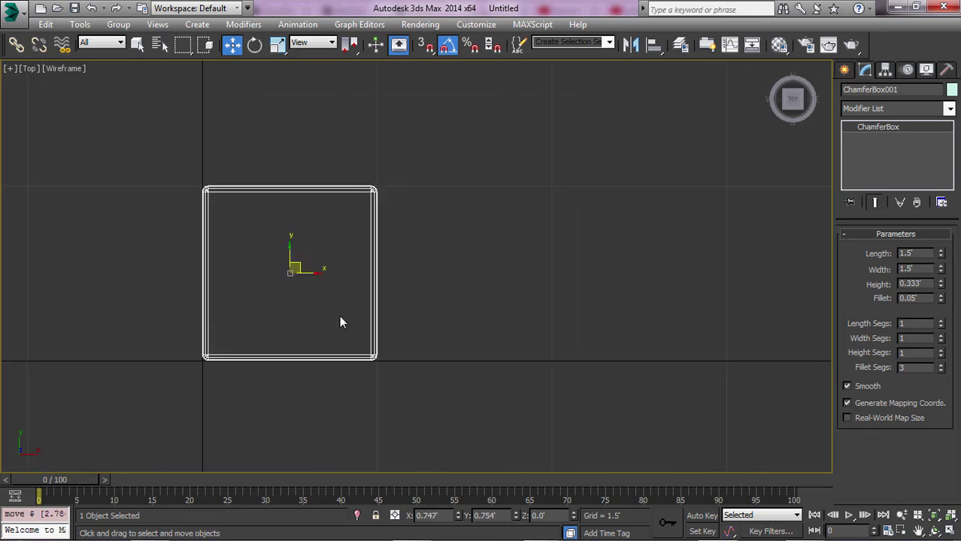
left_click_drag(312, 276, 480, 307, "shift")
Set the cushion's fillet segments to 6
left_click(538, 336)
key("alt+w")
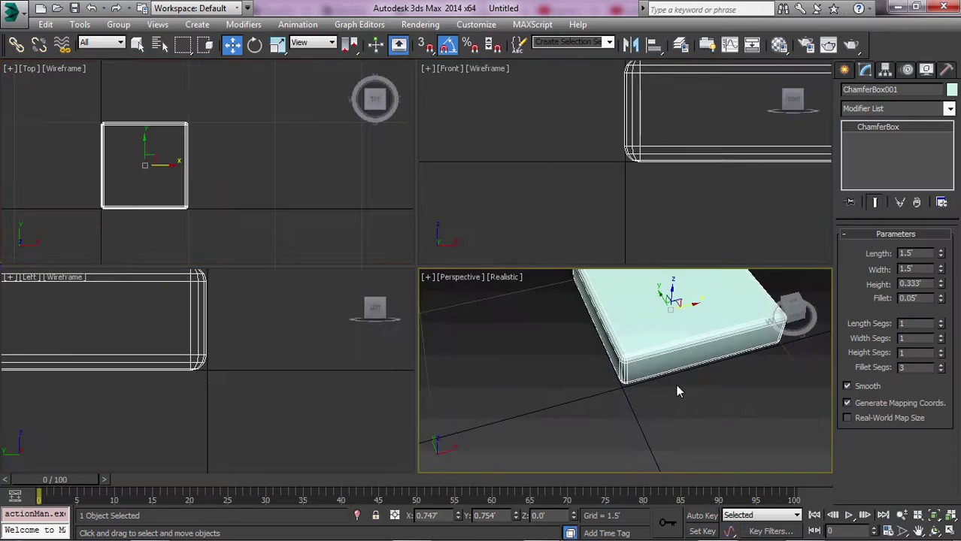
key("alt+w")
double_click(913, 366)
type("6")
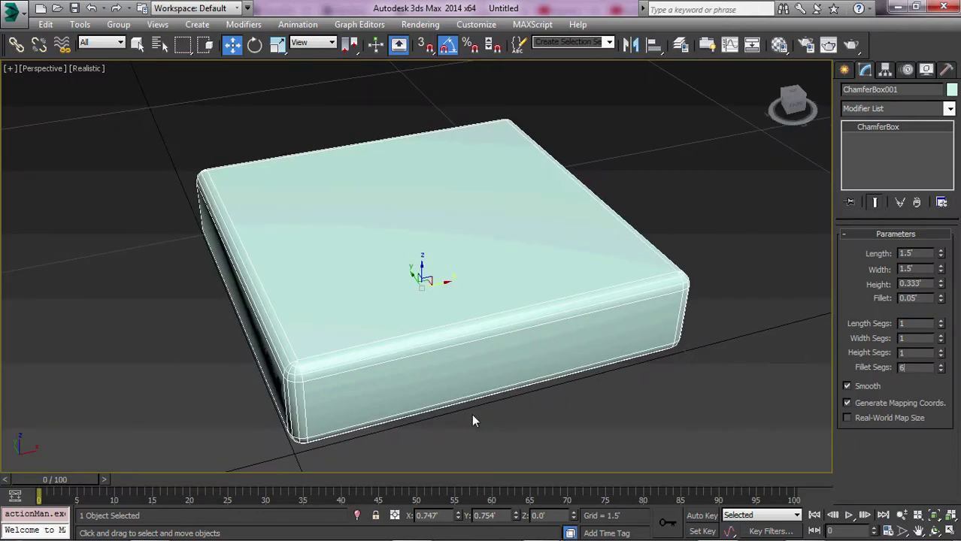
key("Return")
left_click(795, 378)
Clone a second cushion and butt it against the first one's right side
middle_click_drag(128, 321, 410, 258, "alt")
left_click(410, 258)
key("alt+w")
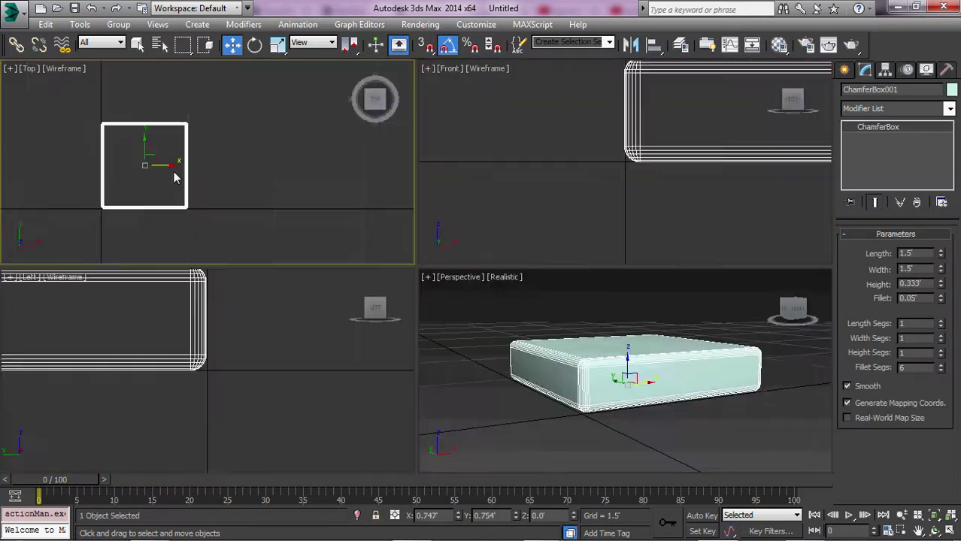
key("alt+w")
left_click_drag(314, 275, 496, 315, "shift")
left_click(444, 336)
scroll(455, 285, "up", 3)
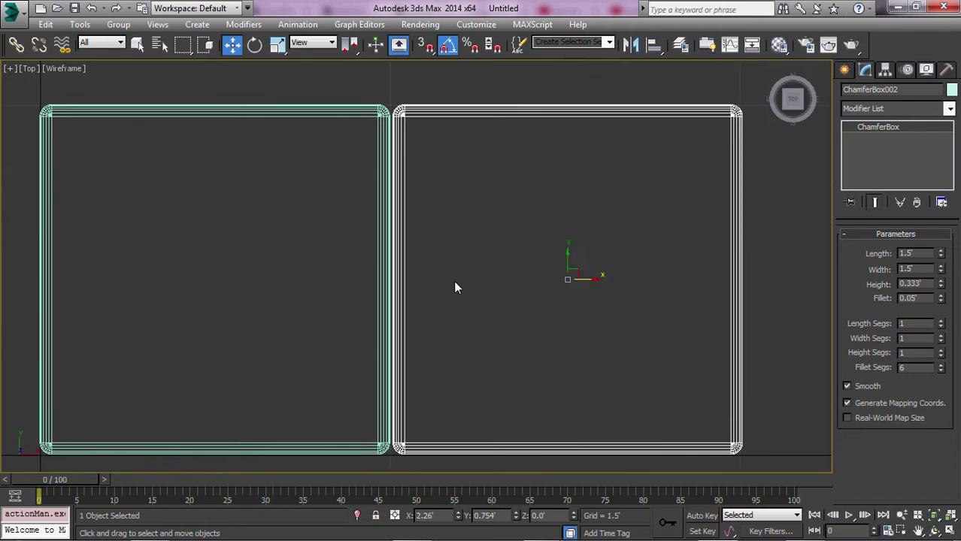
scroll(526, 285, "up", 3)
left_click_drag(802, 292, 788, 291)
key("p")
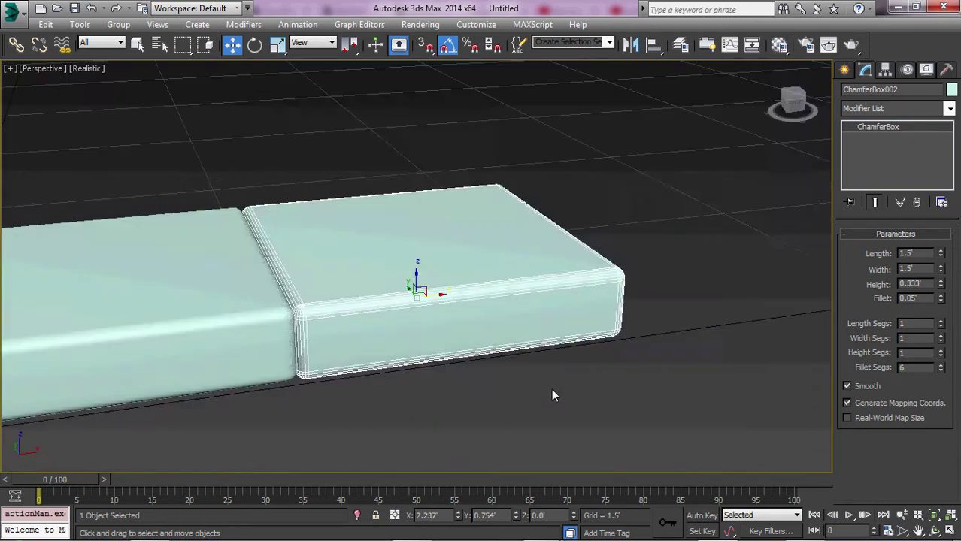
key("t")
In Front view, raise both cushions and clone the right one below them
left_click(511, 263)
scroll(496, 259, "down", 5)
key("alt+w")
key("alt+w")
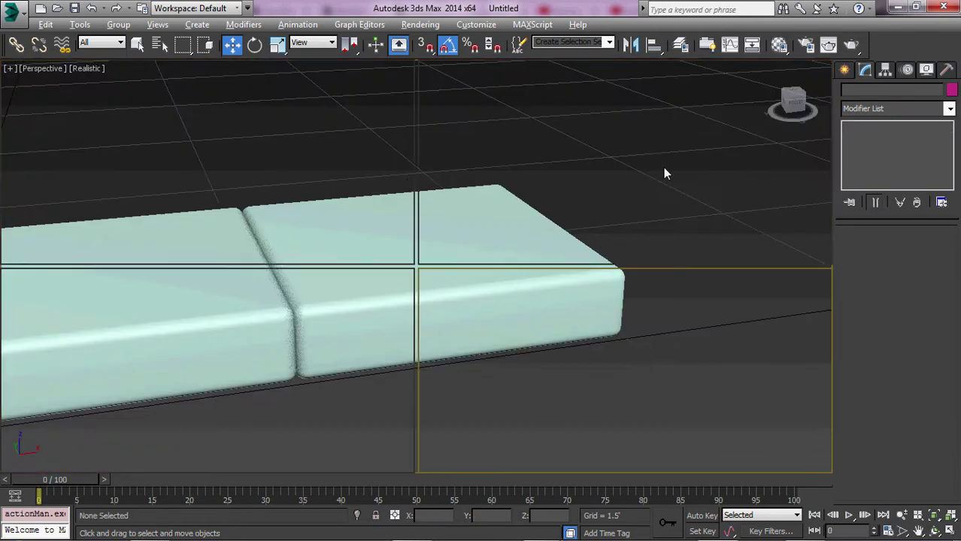
key("f")
key("z")
scroll(587, 231, "down", 3)
left_click_drag(290, 172, 575, 315)
left_click_drag(426, 333, 459, 201)
left_click(559, 229)
left_click_drag(560, 229, 432, 284, "shift")
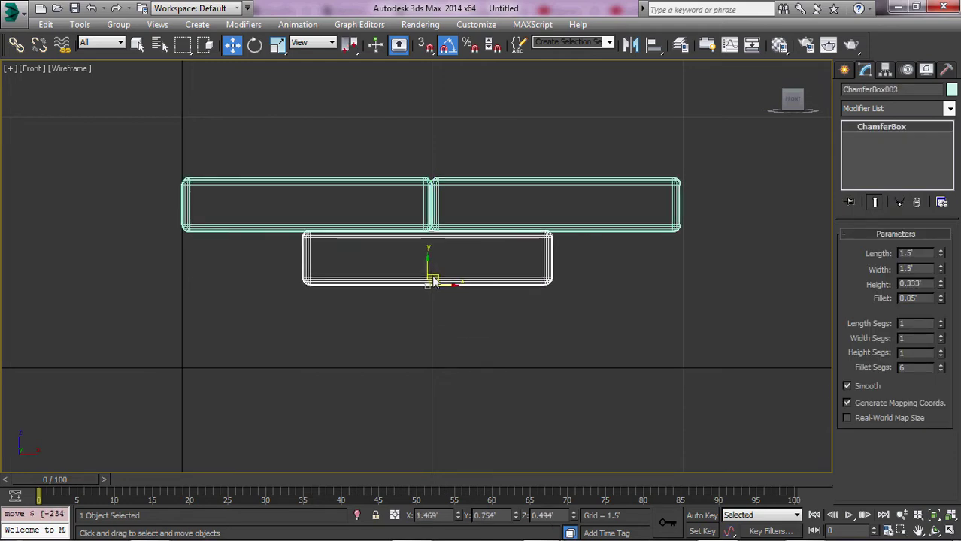
Place the third box copy slightly lower beneath the cushion pair
left_click(494, 339)
key("z")
scroll(451, 352, "down", 1)
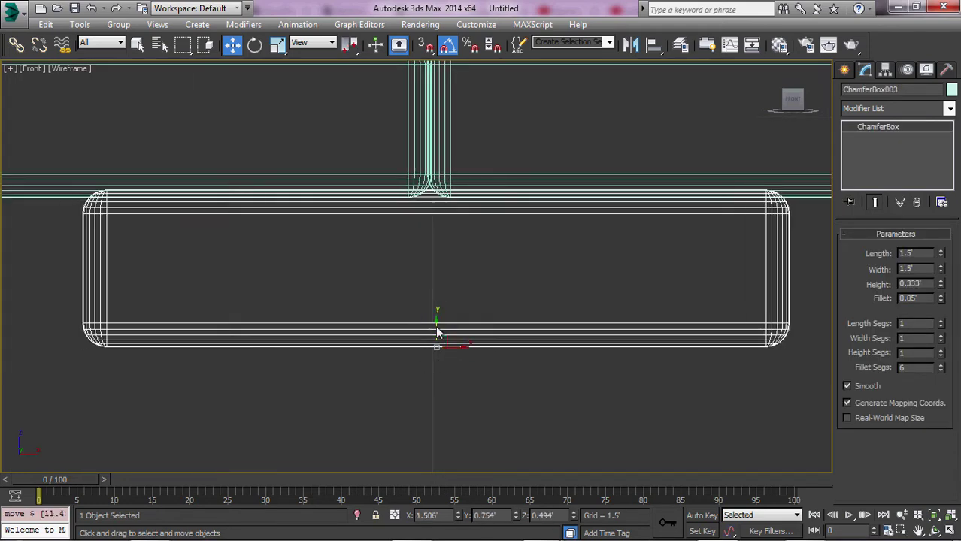
left_click_drag(438, 333, 439, 348)
key("p")
middle_click_drag(643, 373, 590, 383, "alt")
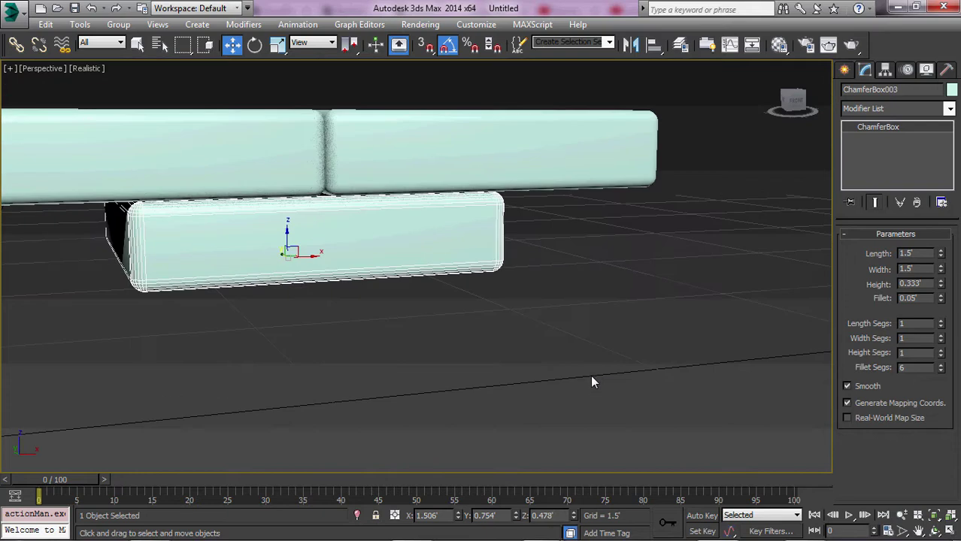
Widen the lower box to 3.0' so it spans both cushions
left_click(488, 282)
left_click(489, 278)
left_click(581, 275)
mouse_move(582, 275)
middle_mouse_down("alt")
mouse_move(503, 270)
mouse_move(560, 315)
middle_mouse_up("alt")
left_click(488, 296)
middle_click_drag(489, 296, 449, 295, "alt")
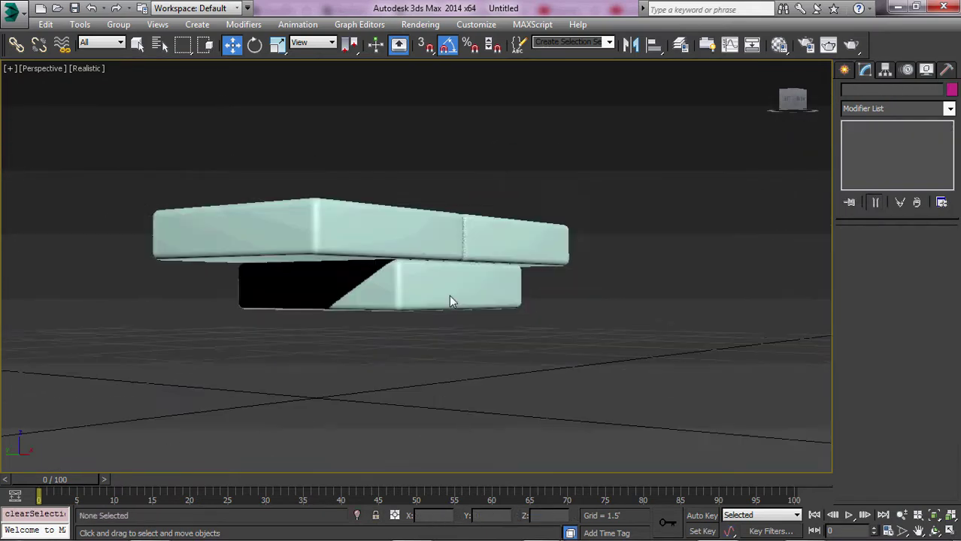
key("alt+w")
key("alt+w")
mouse_move(939, 269)
left_mouse_down()
mouse_move(941, 242)
mouse_move(936, 269)
left_mouse_up()
key("f")
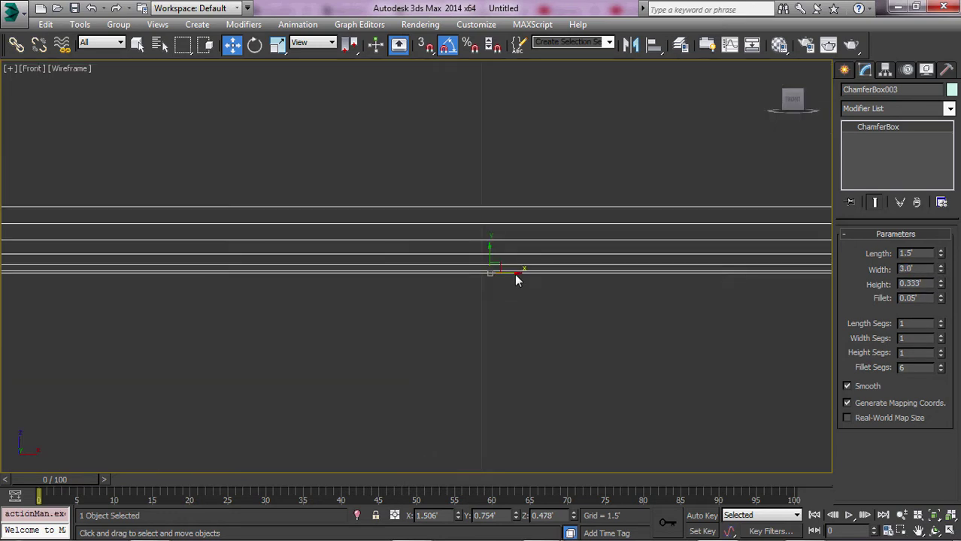
Reselect the 3.0' base box in the Top view
key("t")
left_click(394, 274)
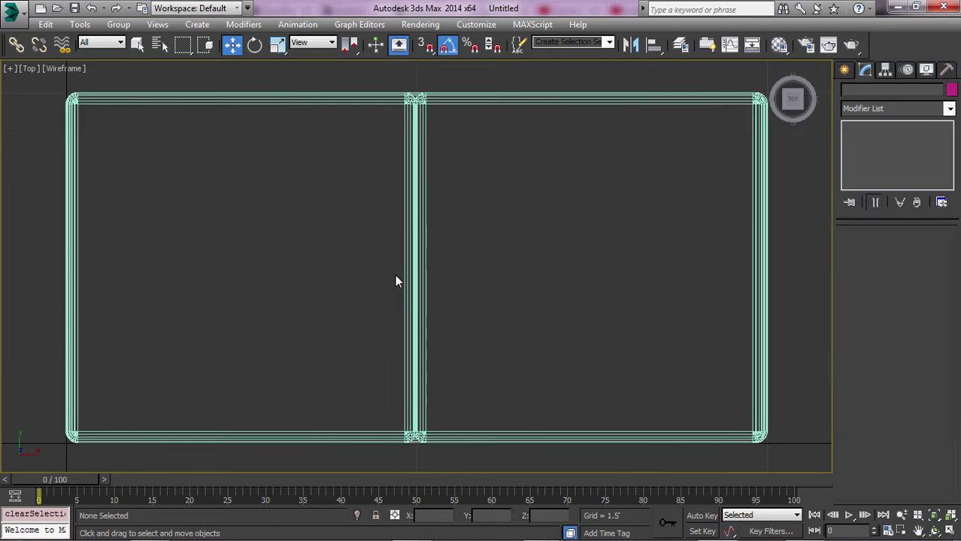
scroll(461, 280, "down", 2)
left_click(461, 280)
scroll(458, 277, "up", 2)
scroll(459, 277, "down", 4)
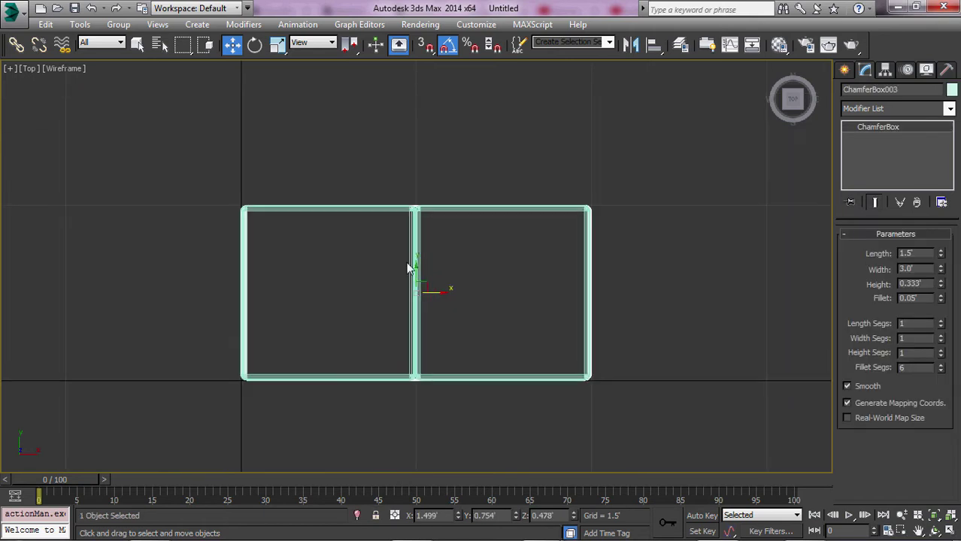
Copy the base box above it as a thin back cushion, 0.333' thick
left_click_drag(418, 278, 419, 154, "shift")
left_click(485, 334)
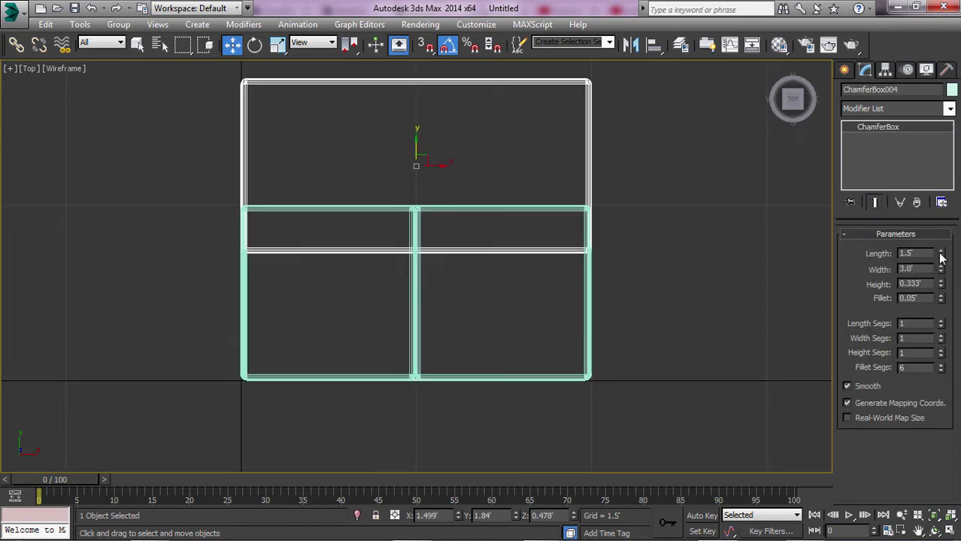
left_click_drag(941, 258, 943, 314)
key("Return")
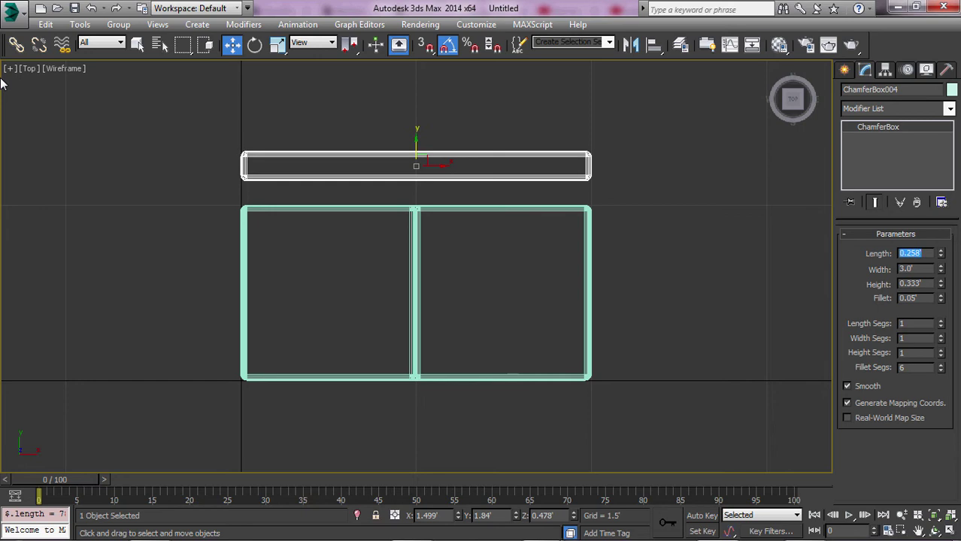
key("Return")
key("z")
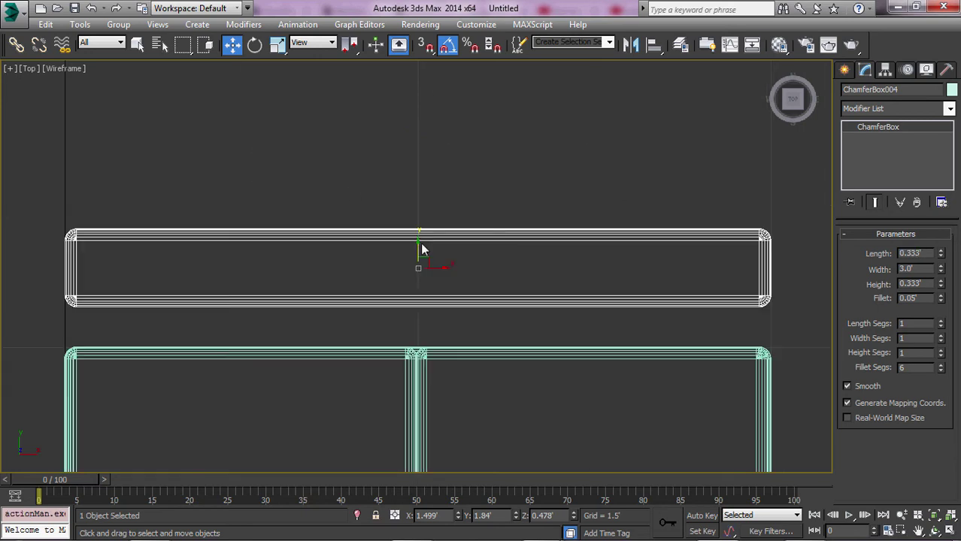
scroll(421, 249, "up", 2)
scroll(427, 254, "up", 3)
scroll(407, 254, "up", 1)
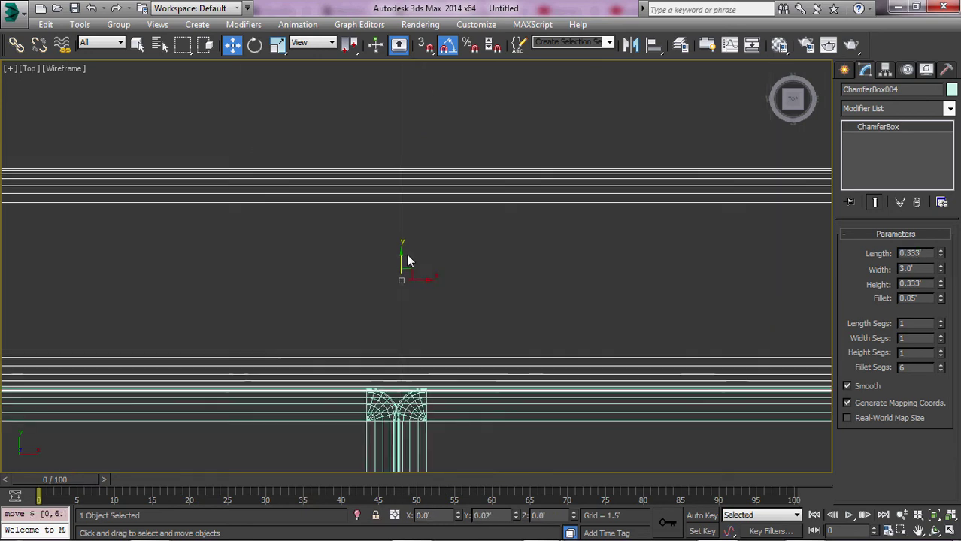
In Front view, make the backrest box 1.75' tall, resting on the ground line
key("f")
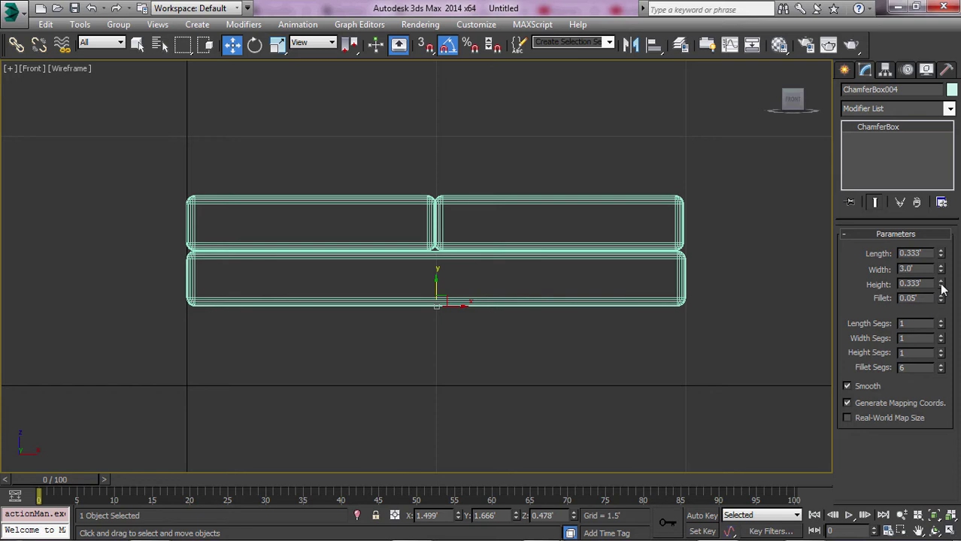
left_click_drag(940, 284, 588, 180)
left_click_drag(437, 289, 437, 370)
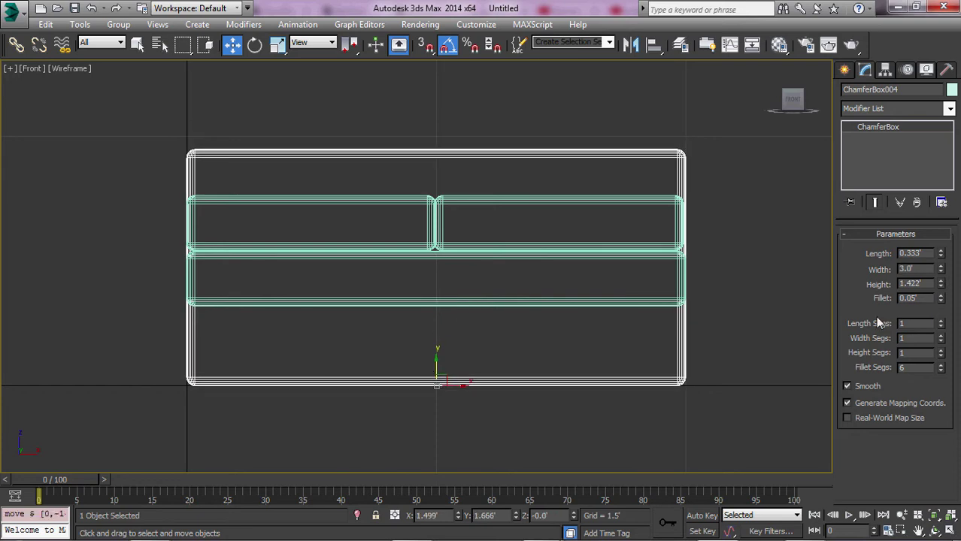
left_click_drag(940, 284, 237, 305)
type("1.5")
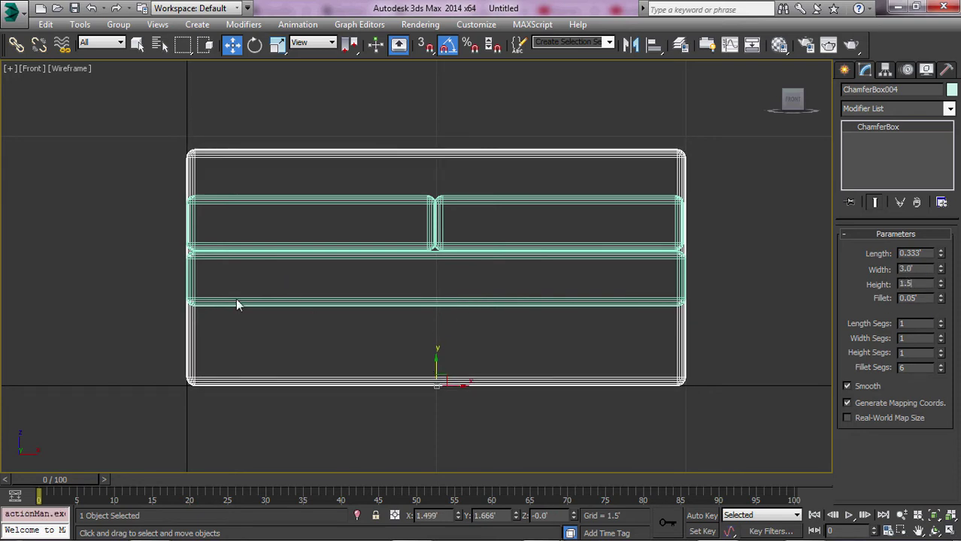
key("Return")
type("1.75")
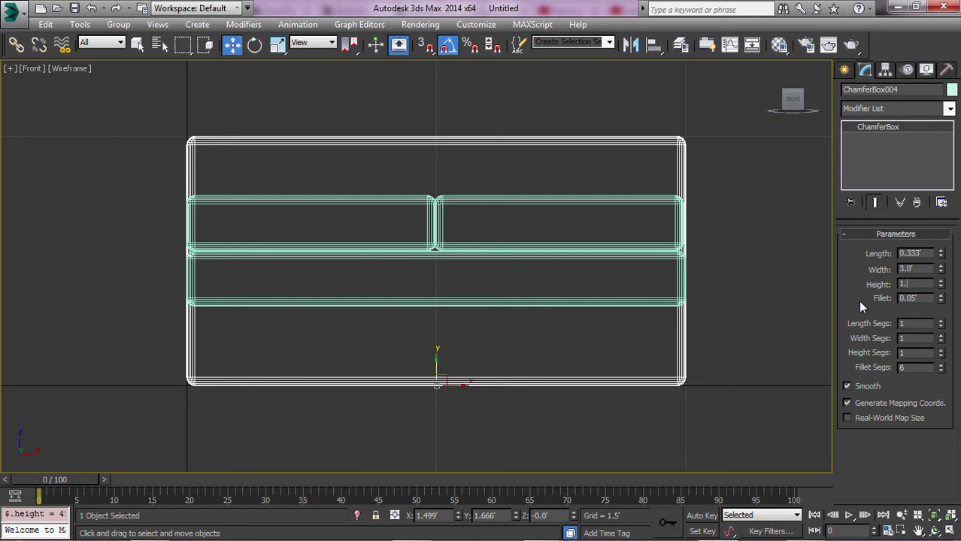
key("Return")
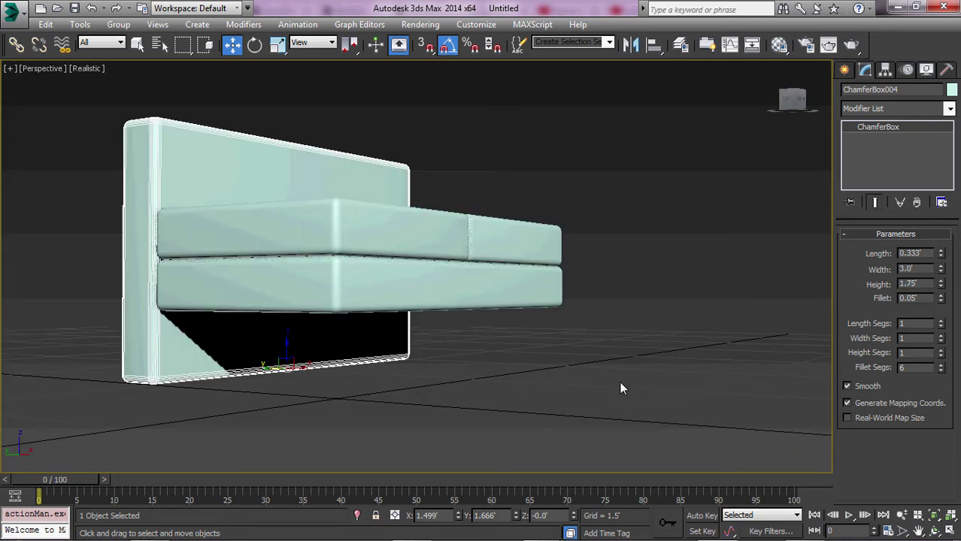
mouse_move(620, 386)
middle_mouse_down("alt")
mouse_move(439, 328)
mouse_move(449, 276)
mouse_move(705, 189)
middle_mouse_up("alt")
key("alt+w")
key("alt+w")
Make the seat cushion 0.5' tall and lower all three cushions together
left_click_drag(114, 113, 240, 150)
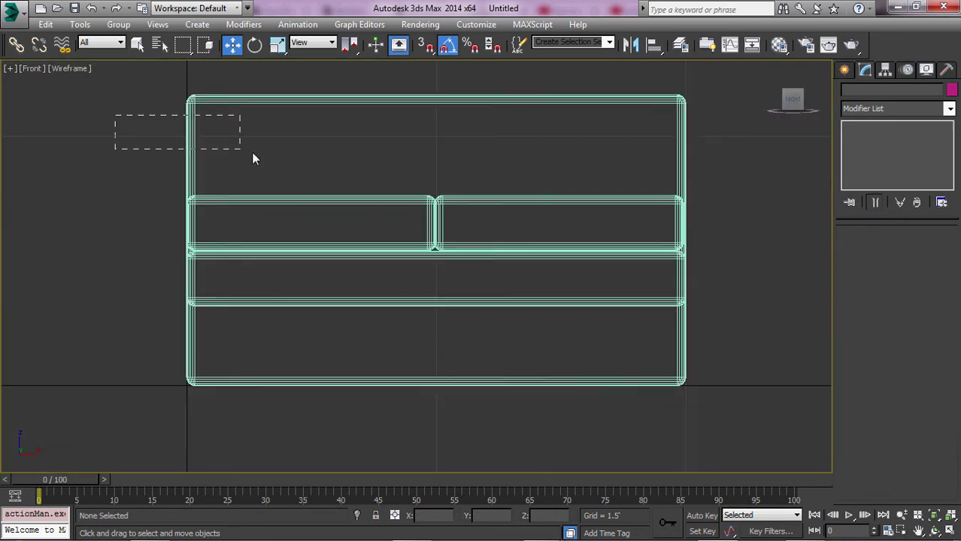
left_click_drag(476, 305, 476, 305)
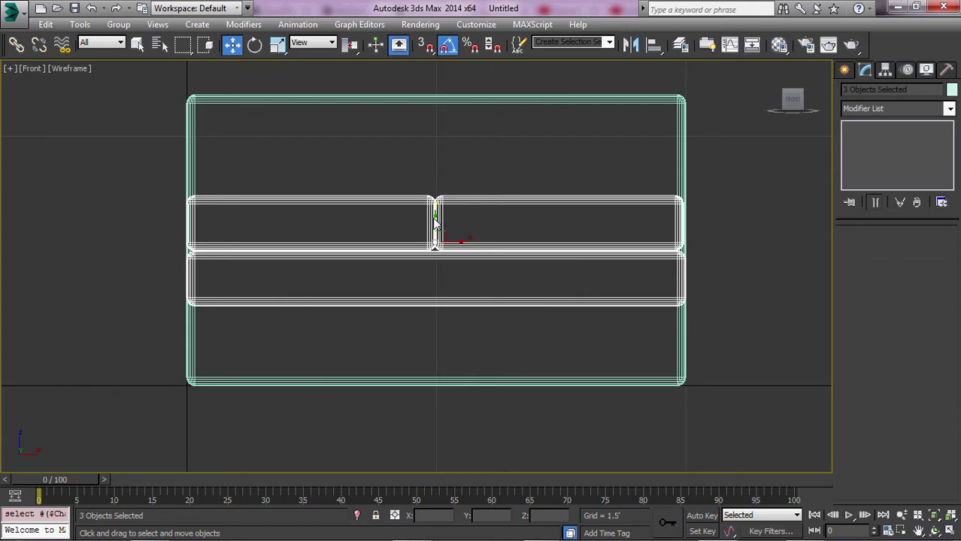
left_click_drag(435, 269, 490, 336)
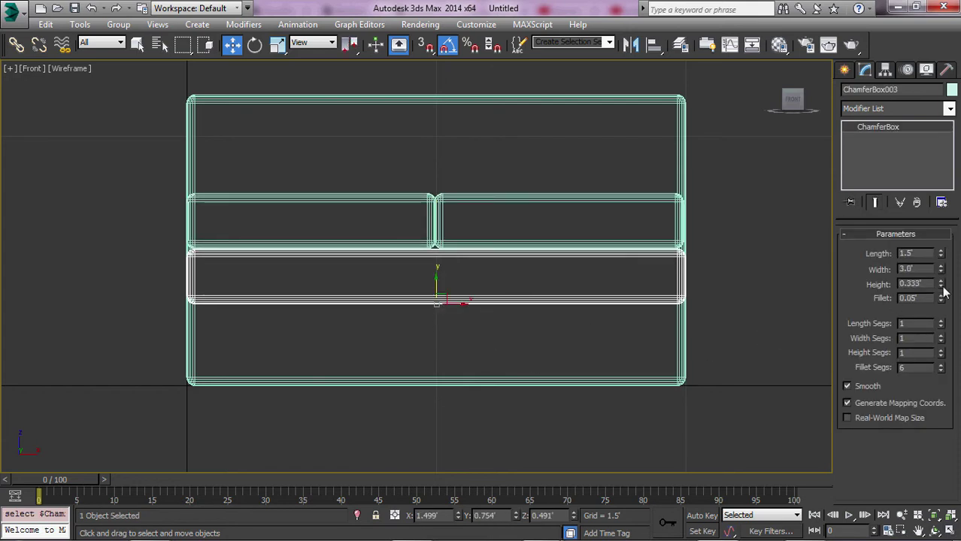
mouse_move(940, 285)
left_mouse_down()
mouse_move(944, 253)
mouse_move(930, 295)
left_mouse_up()
type("0.5")
key("Return")
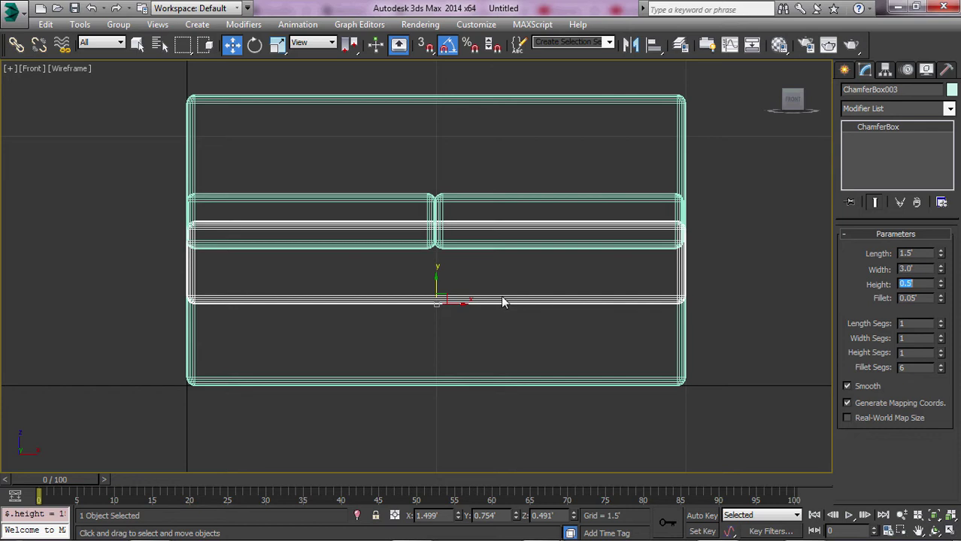
left_click_drag(441, 282, 442, 309)
left_click(394, 152)
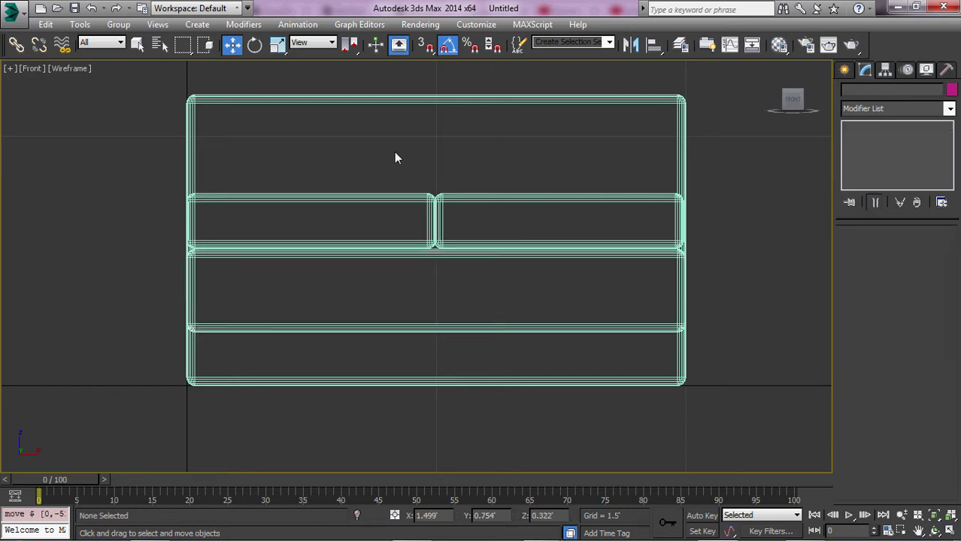
left_click_drag(394, 152, 524, 292)
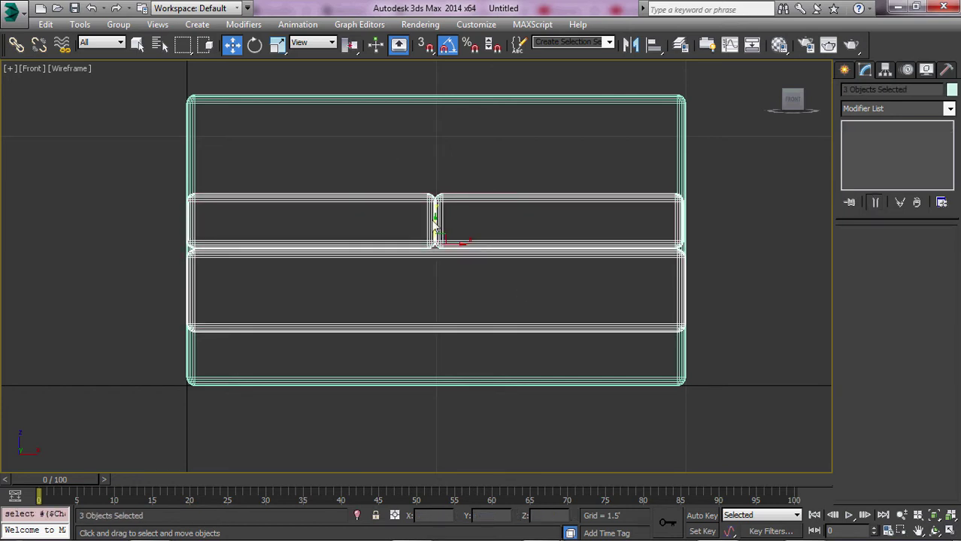
left_click_drag(434, 226, 438, 256)
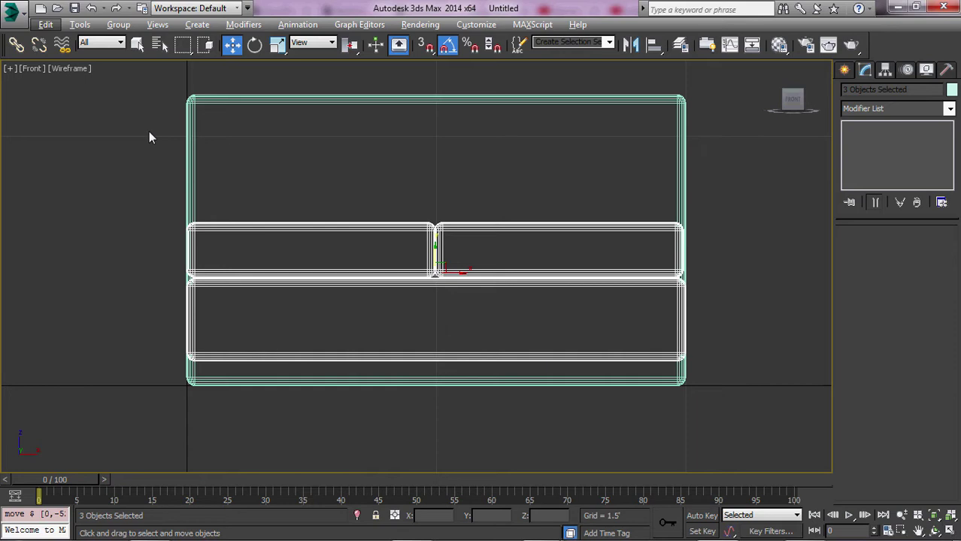
Set the backrest frame height to 1.5', keeping its 3.0' width
left_click(463, 201)
key("Return")
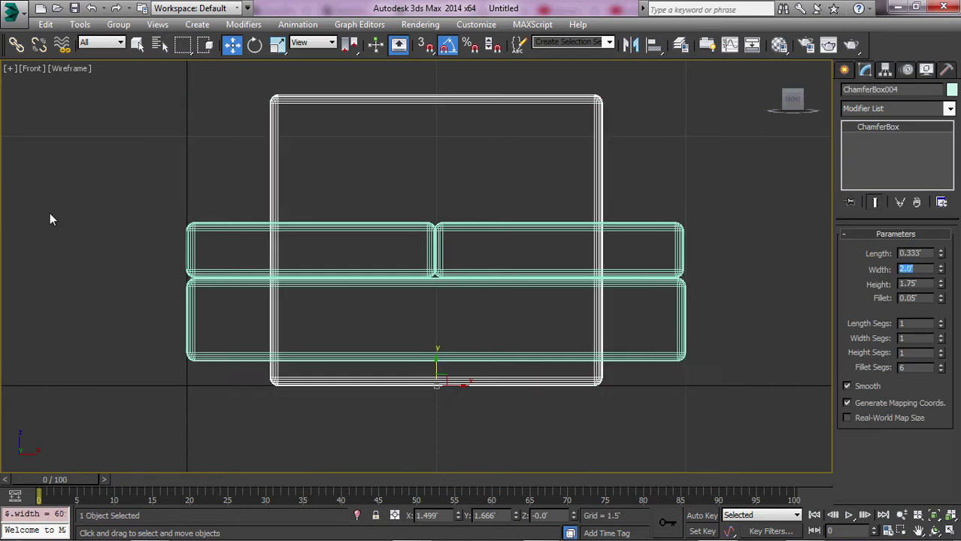
key("ctrl+z")
type("1")
key("Return")
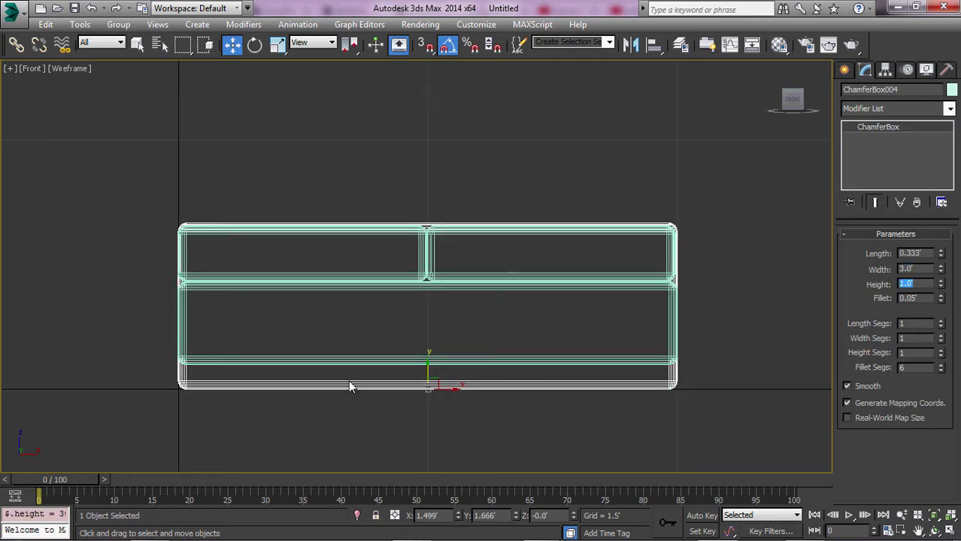
type("z")
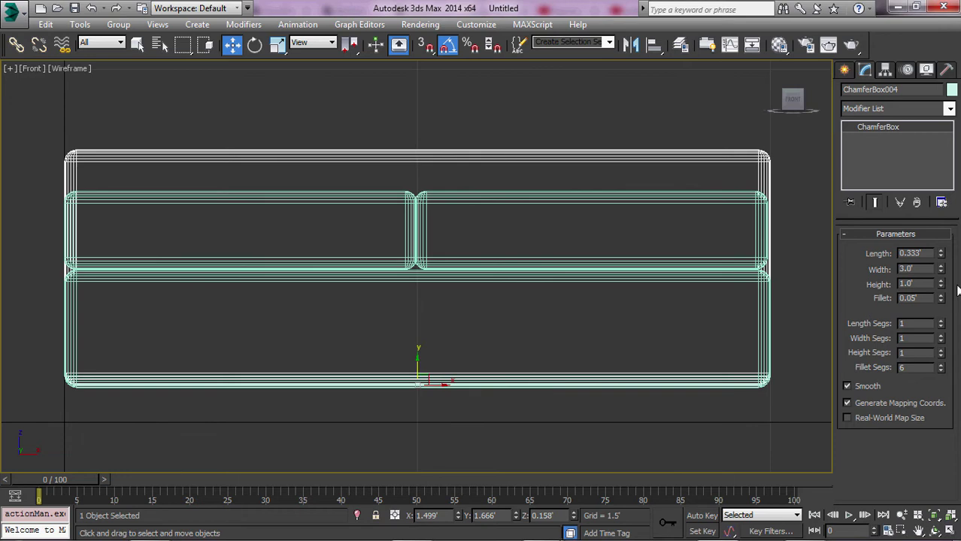
type("5")
key("Return")
scroll(488, 332, "down", 4)
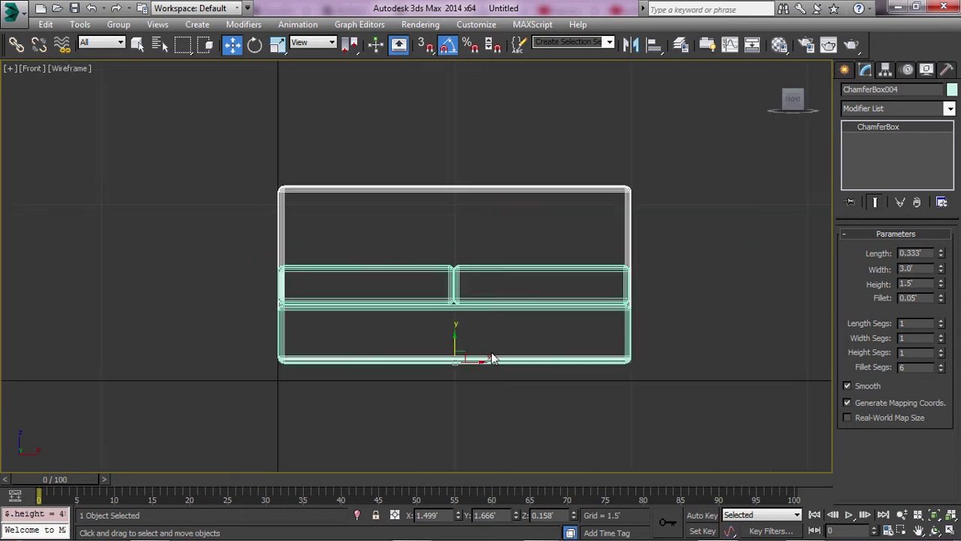
scroll(488, 338, "up", 4)
Check the four sofa pieces in Perspective and reselect the backrest frame
left_click(615, 421)
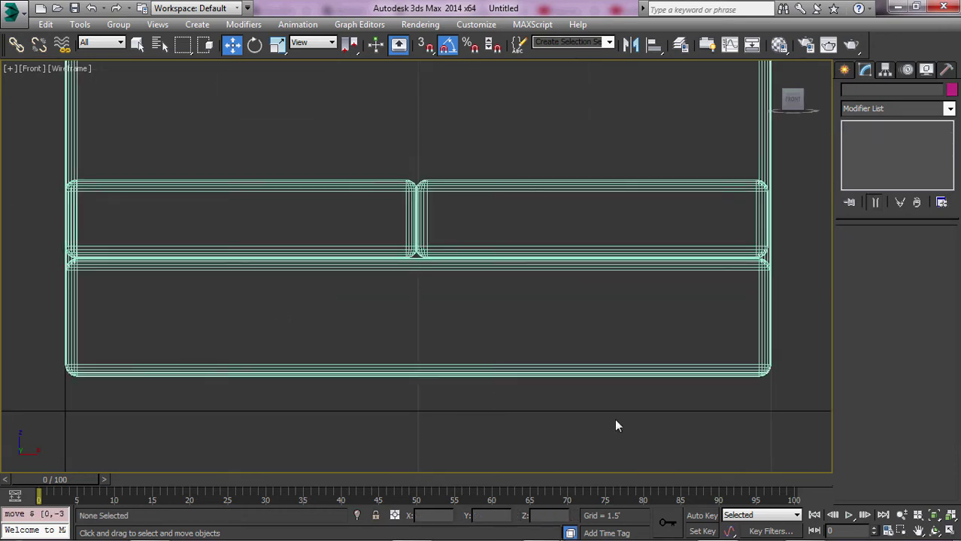
key("p")
key("f")
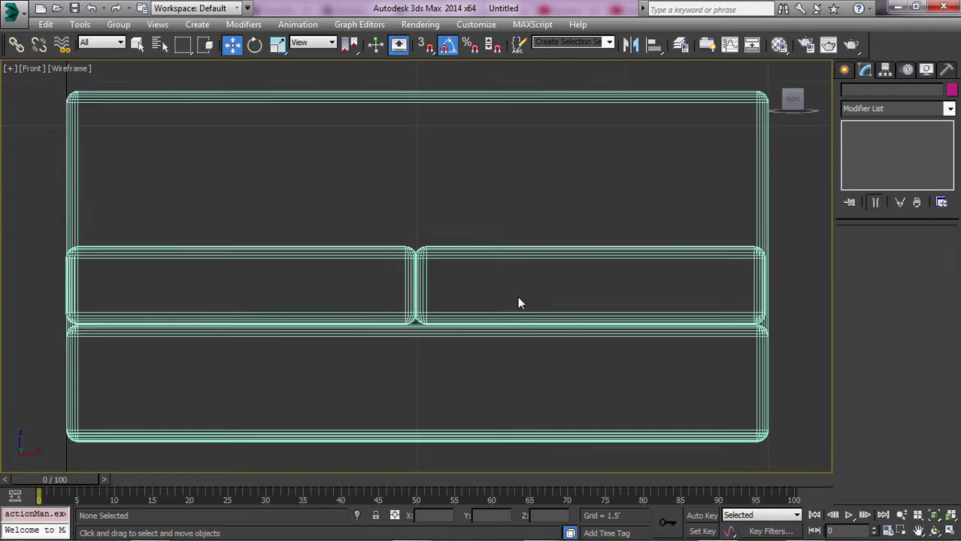
scroll(517, 301, "down", 3)
left_click_drag(210, 150, 772, 368)
key("z")
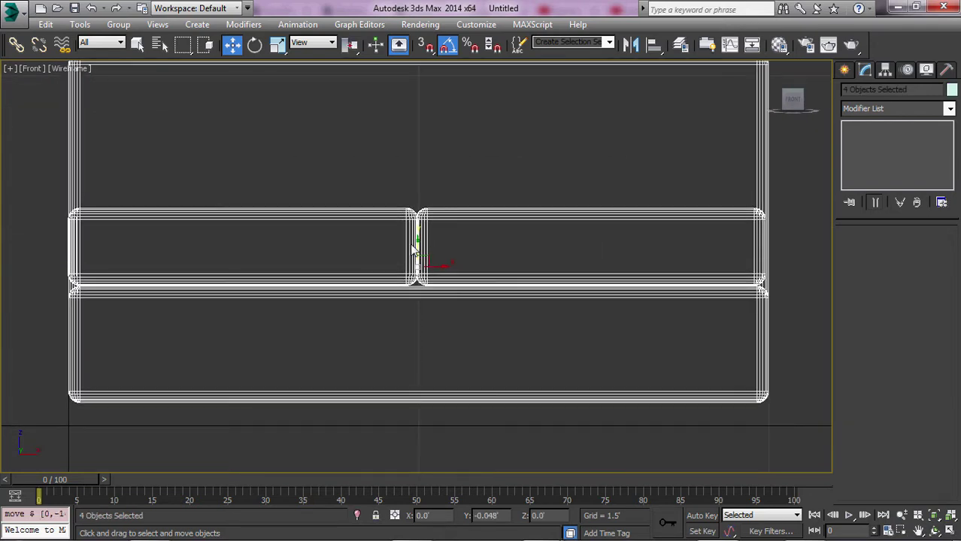
scroll(415, 242, "down", 5)
left_click(593, 338)
key("p")
scroll(601, 331, "down", 4)
left_click(399, 218)
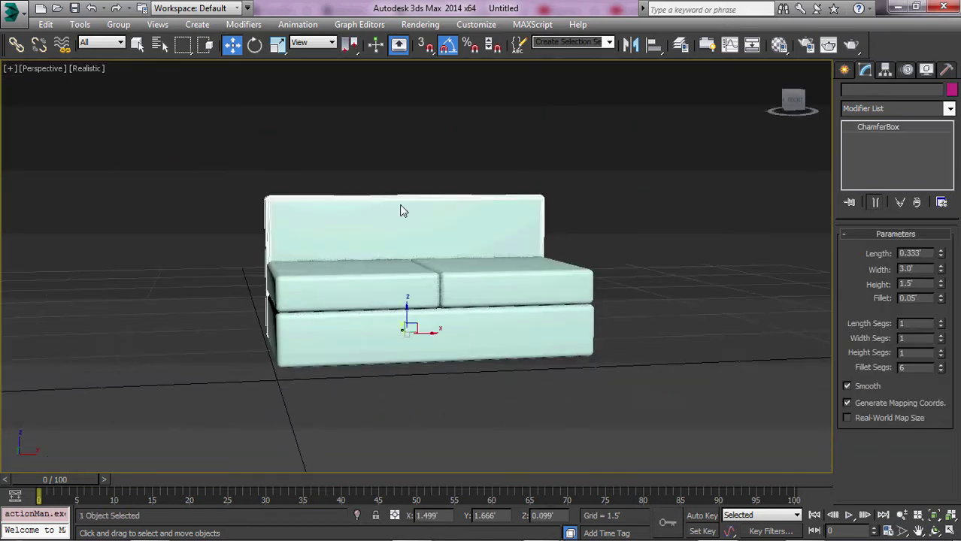
Clone the backrest, turn it 90° and set its width to 1.833' as the right armrest
key("t")
key("z")
mouse_move(428, 197)
left_mouse_down("shift")
mouse_move(579, 285)
mouse_move(638, 277)
mouse_move(617, 265)
left_mouse_up("shift")
left_click(483, 342)
key("e")
key("w")
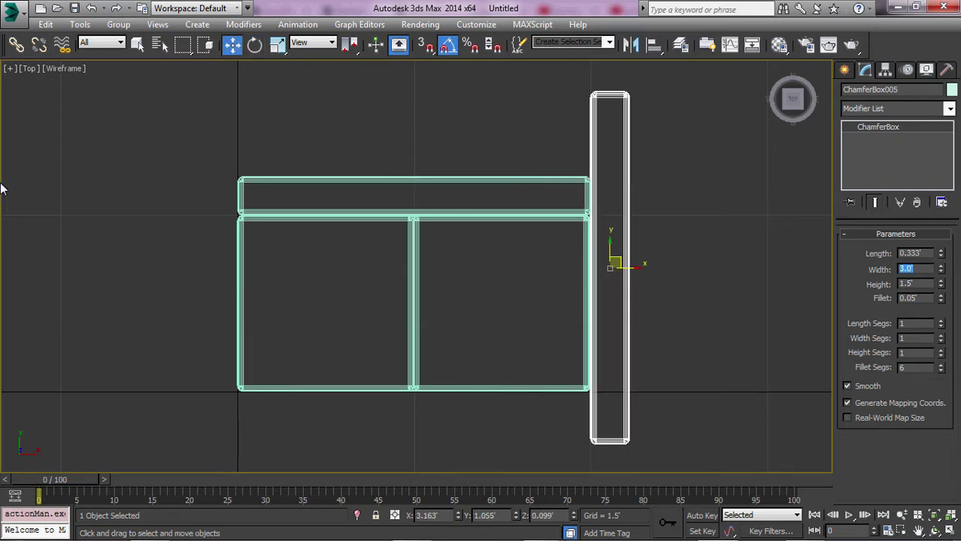
type("22")
key("Return")
In the Left view, align the right armrest with the sofa's bottom
key("l")
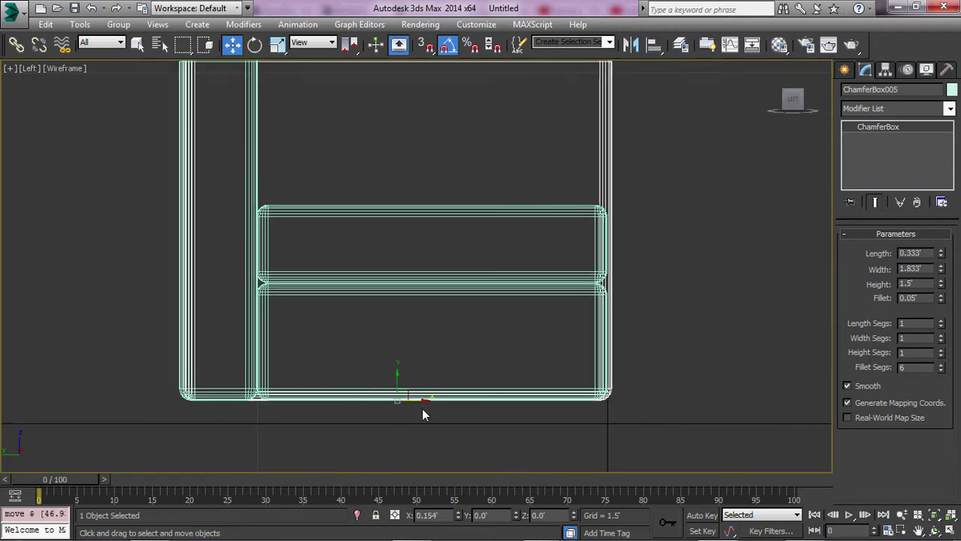
scroll(416, 410, "up", 3)
scroll(503, 373, "up", 2)
scroll(503, 373, "down", 2)
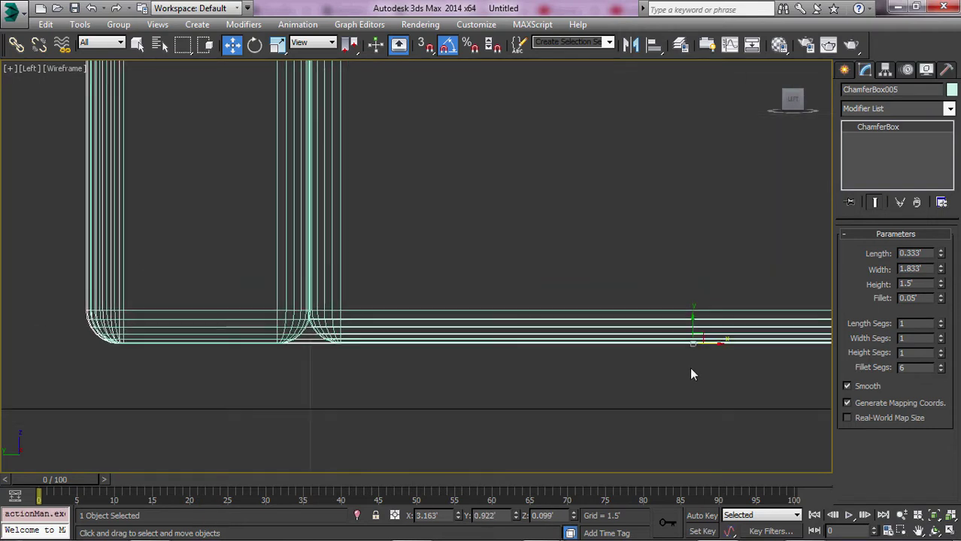
left_click_drag(689, 367, 720, 357)
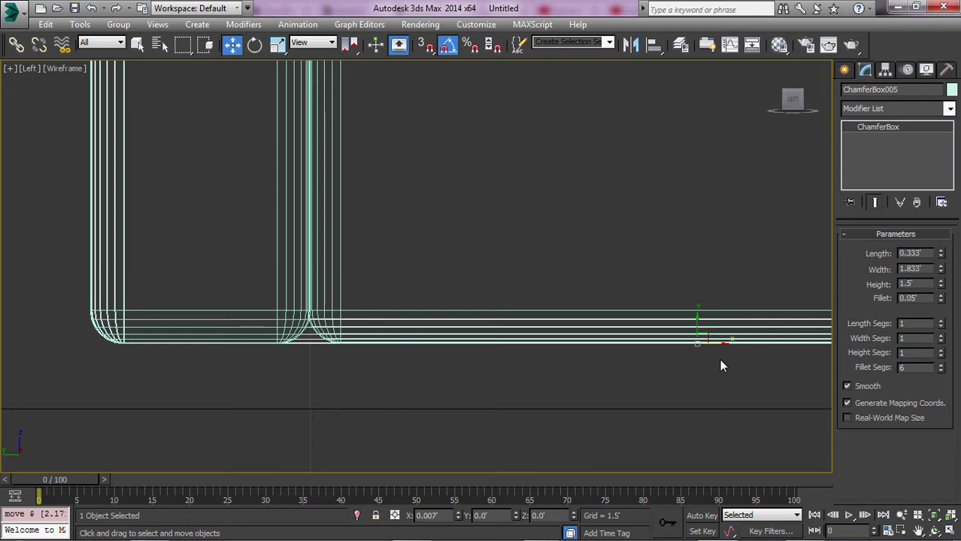
key("z")
left_click(105, 275)
key("alt+w")
key("alt+w")
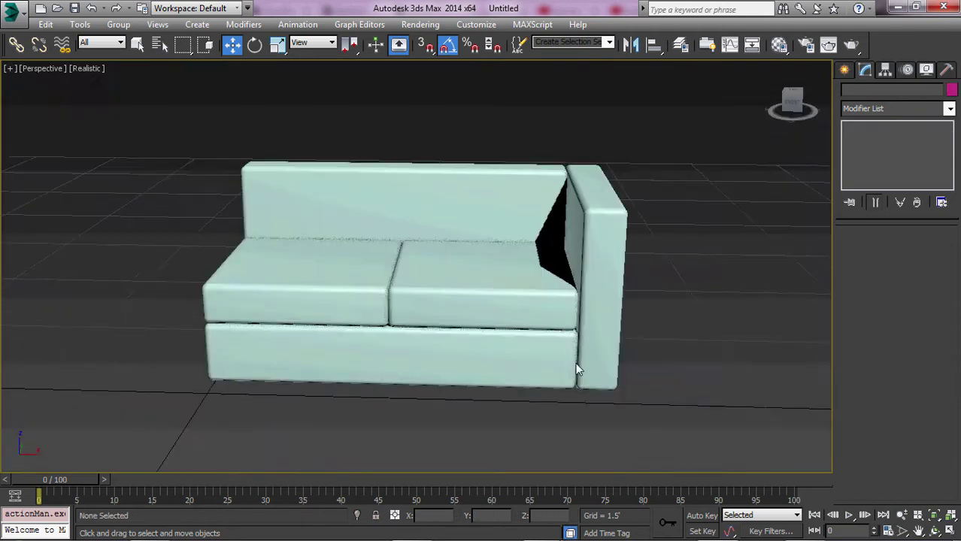
Shift-copy the right armrest to the sofa's left end as ChamferBox006
left_click(575, 369)
key("t")
left_click_drag(610, 283, 285, 296, "shift")
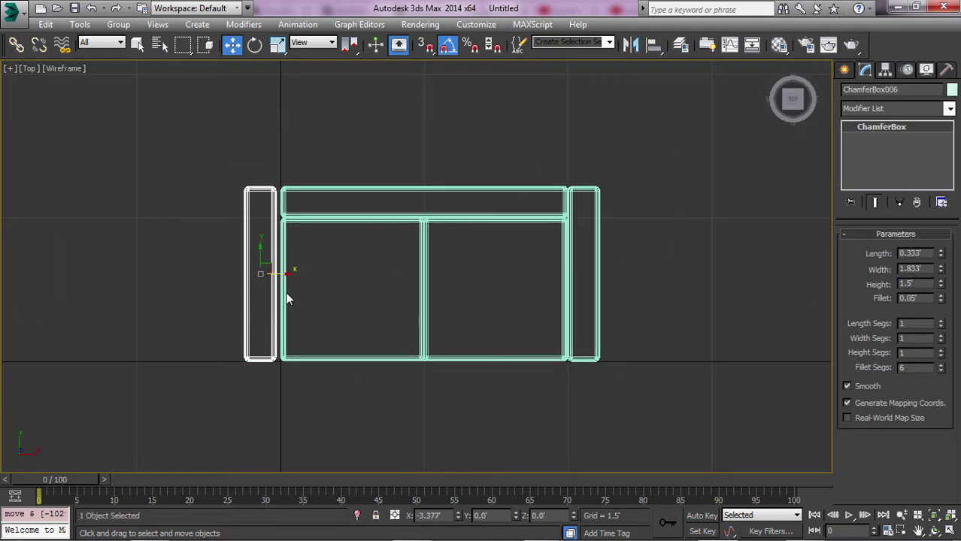
left_click(427, 333)
scroll(397, 337, "up", 2)
scroll(283, 278, "up", 3)
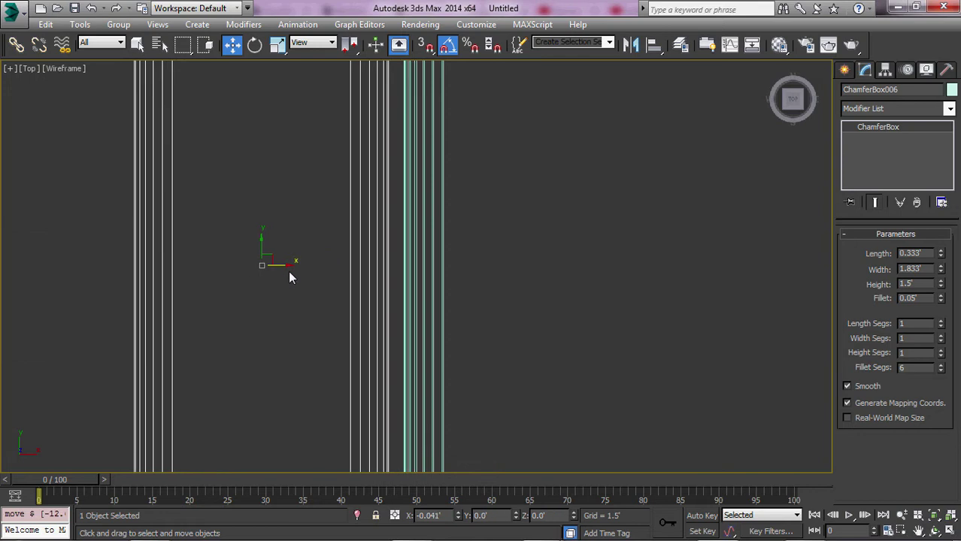
scroll(361, 263, "down", 5)
scroll(517, 340, "up", 5)
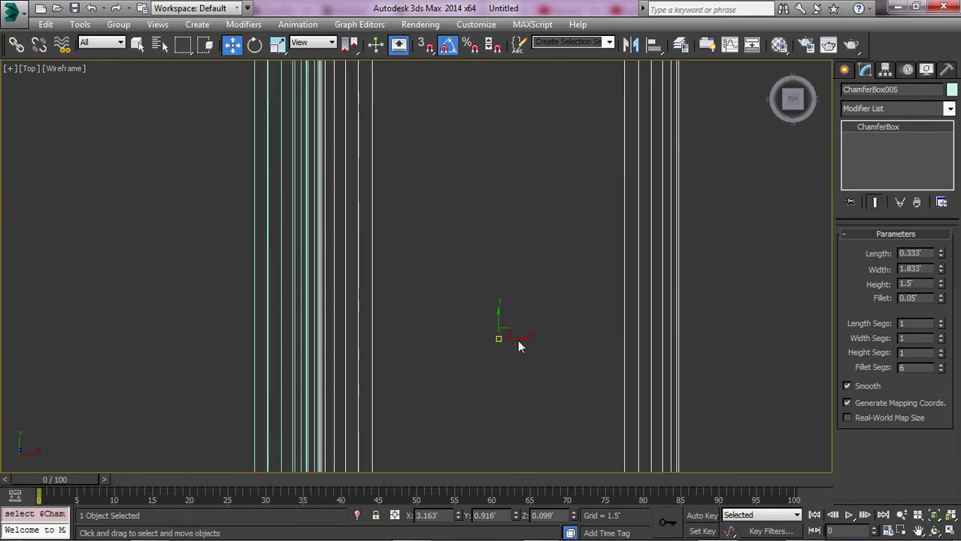
scroll(526, 342, "down", 5)
left_click(529, 346)
Orbit the perspective view to inspect the sofa, then go to the Left view
key("p")
middle_click_drag(636, 362, 563, 315, "alt")
key("l")
scroll(337, 400, "down", 2)
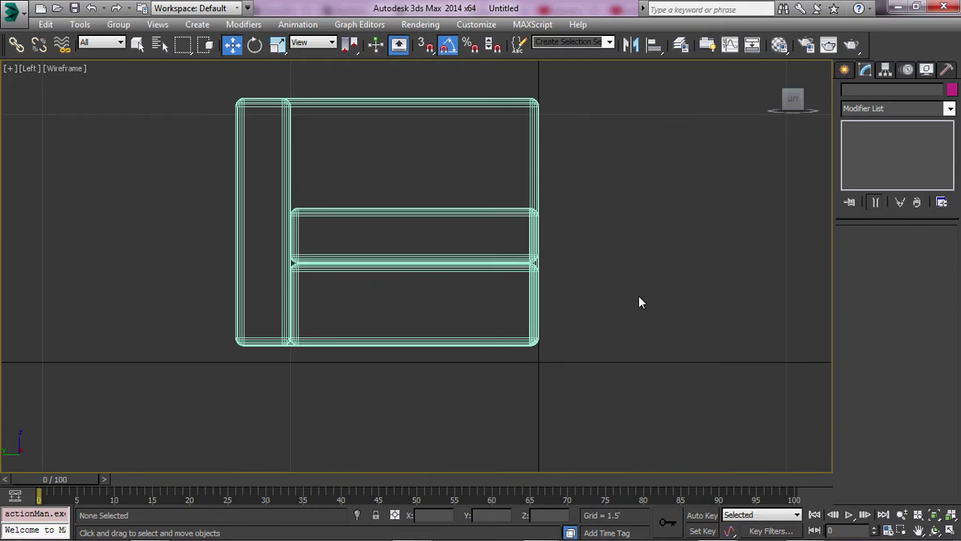
Draw a spline Rectangle in the Left viewport below the sofa
left_click(852, 72)
left_click(865, 91)
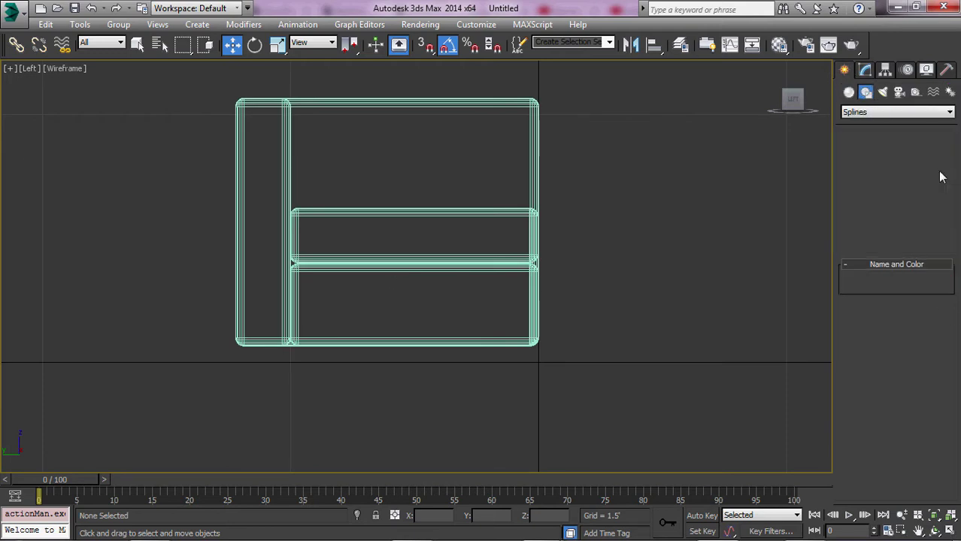
left_click(924, 170)
middle_click_drag(397, 378, 396, 307)
left_click_drag(224, 292, 513, 337)
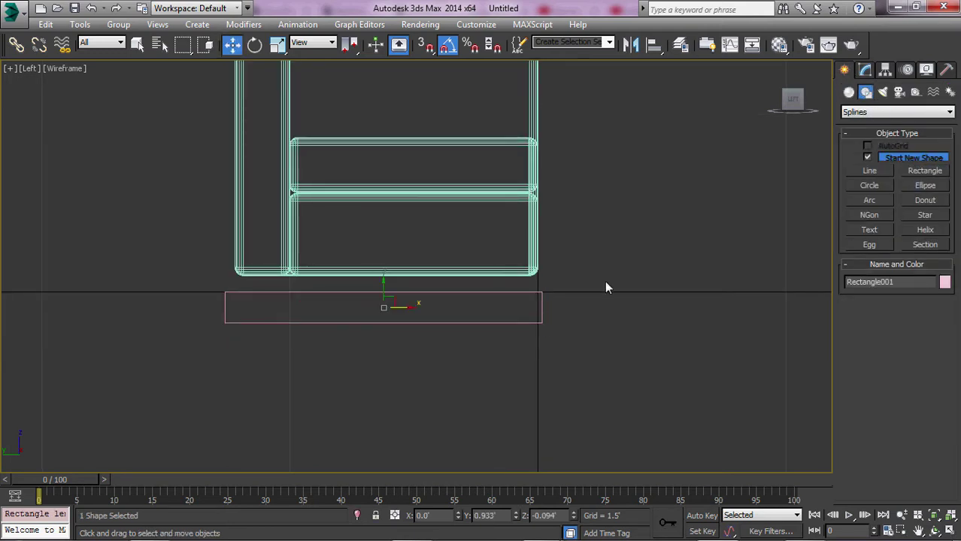
Set the rectangle to 1.8' width and 2" length, and move it beneath the sofa
left_click(865, 69)
key("w")
type("z")
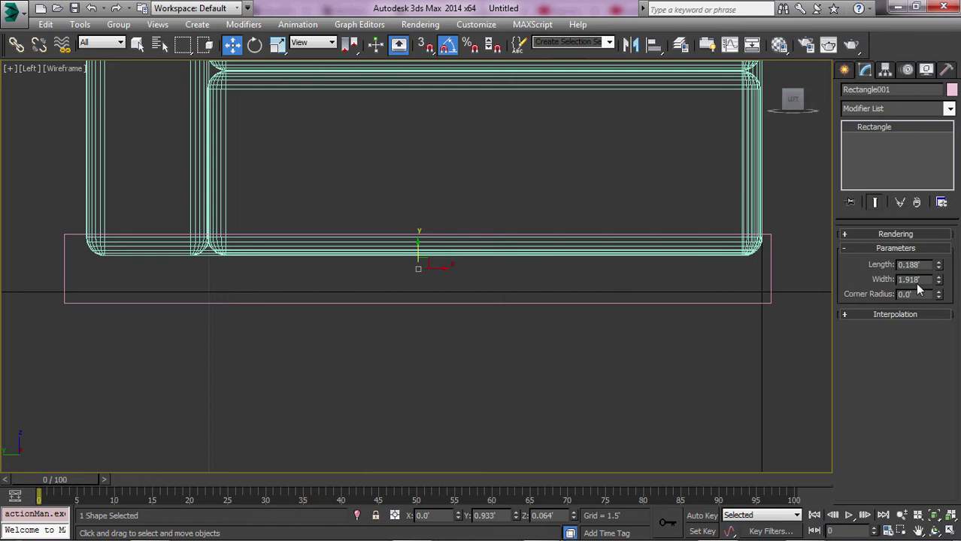
type("1.8")
key("Return")
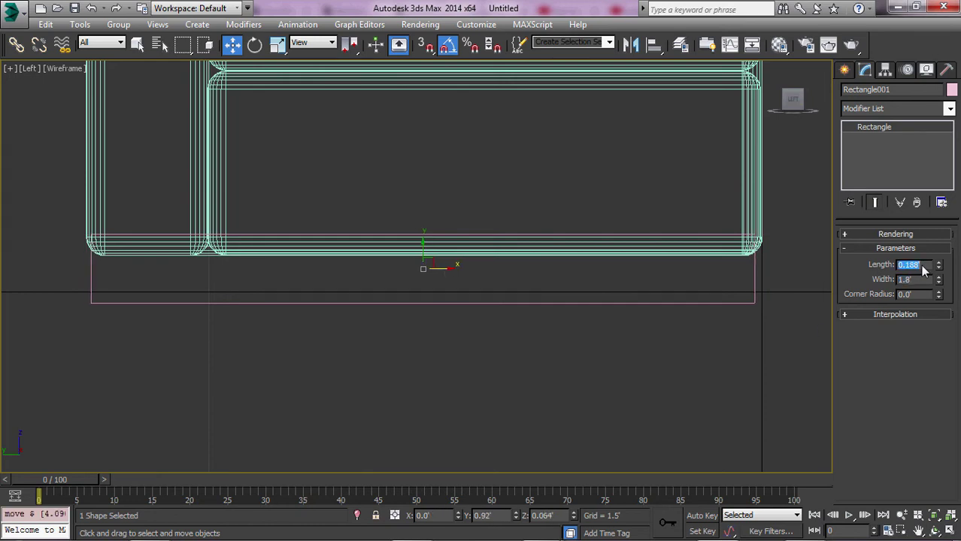
type("2")
key("Return")
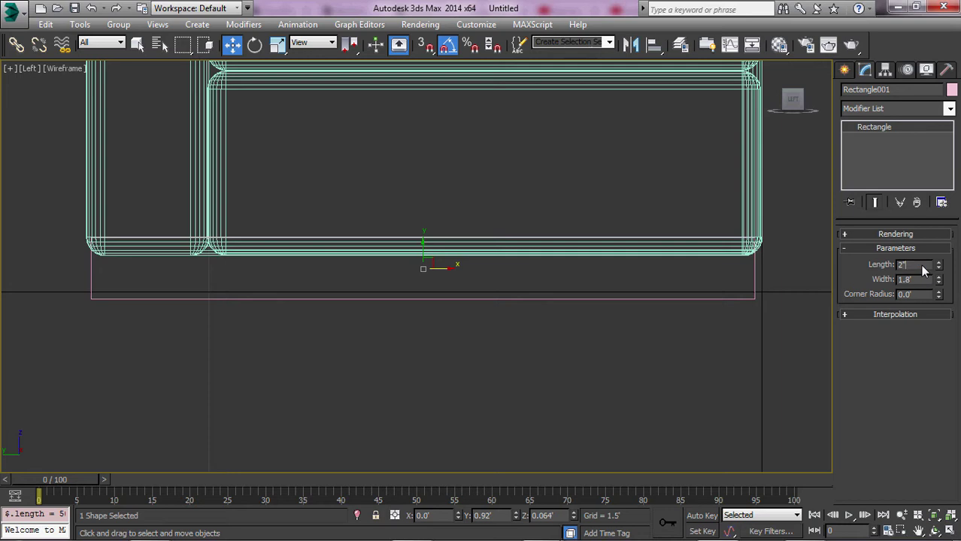
left_click_drag(423, 263, 424, 329)
Convert Rectangle001 to an editable spline and move it down
right_click(424, 328)
mouse_move(496, 410)
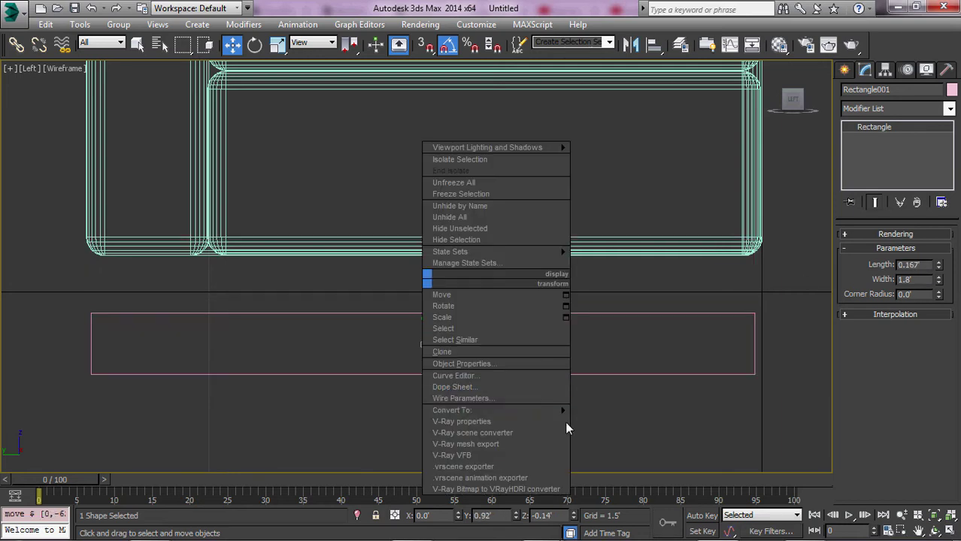
left_click(623, 411)
scroll(423, 285, "down", 4)
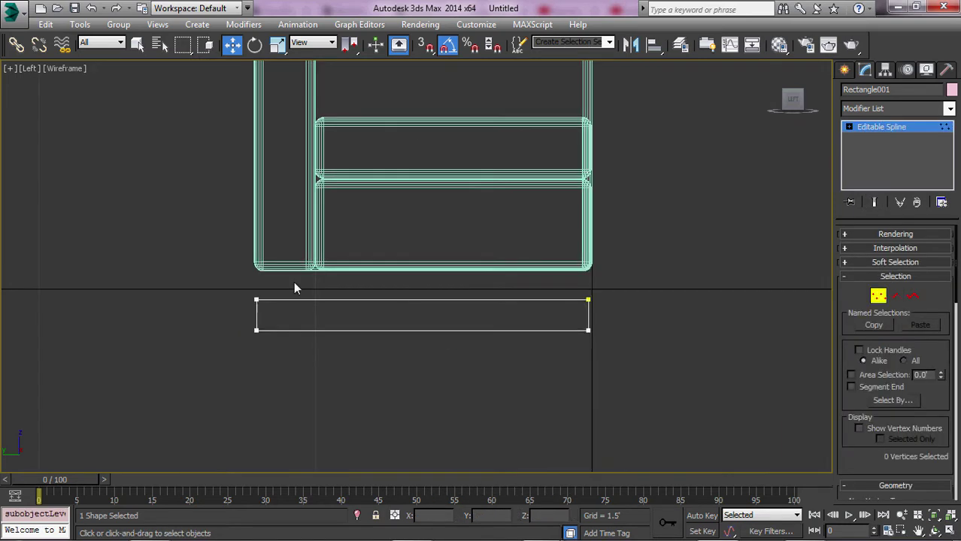
scroll(881, 427, "down", 5)
scroll(876, 438, "down", 5)
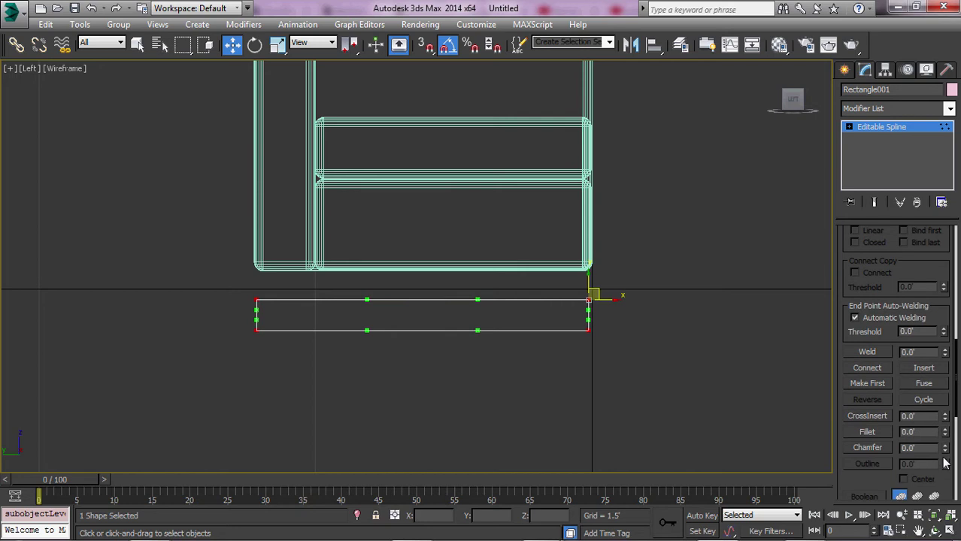
left_click(873, 130)
left_click_drag(439, 311, 439, 327)
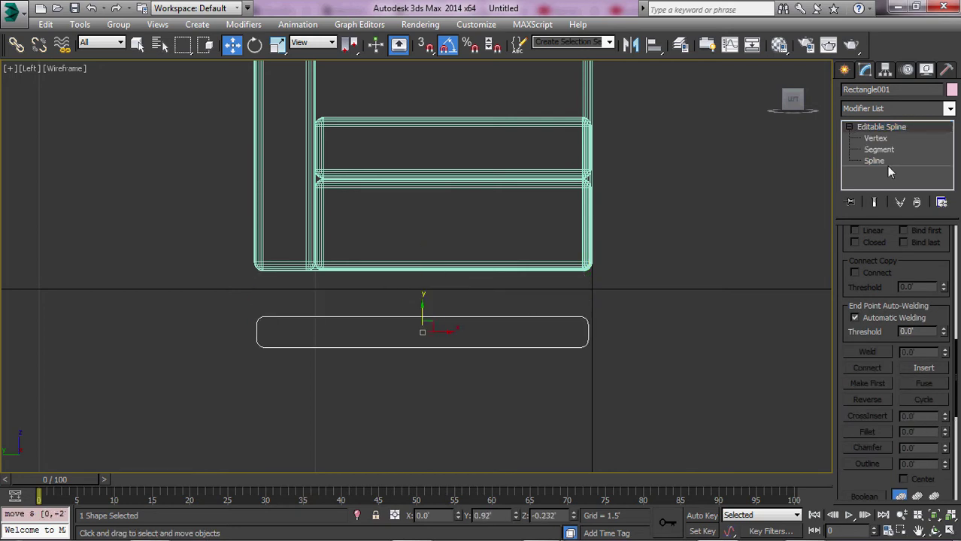
Drag the shape's end vertices to stretch it to the sofa's edge
left_click(876, 139)
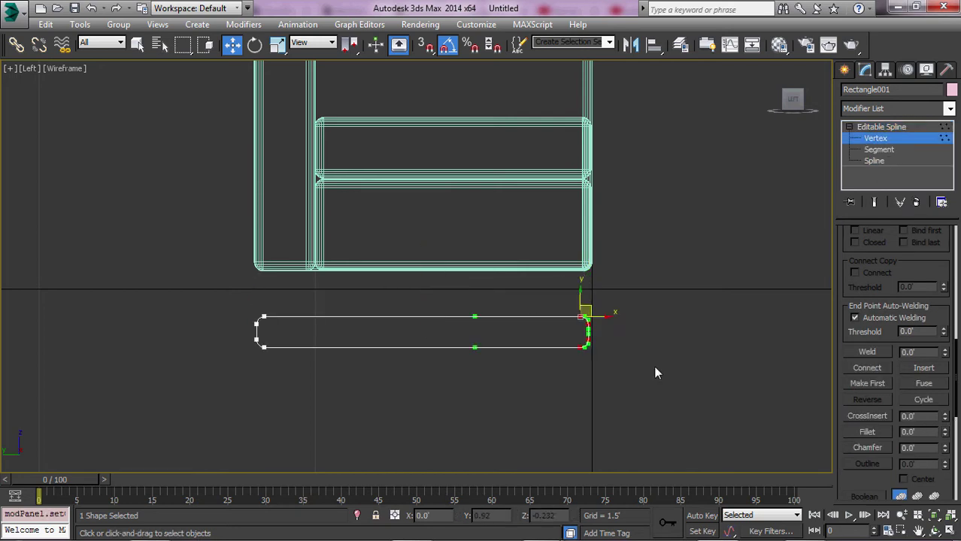
left_click(878, 127)
left_click_drag(429, 331, 444, 272)
left_click(876, 138)
scroll(444, 274, "up", 2)
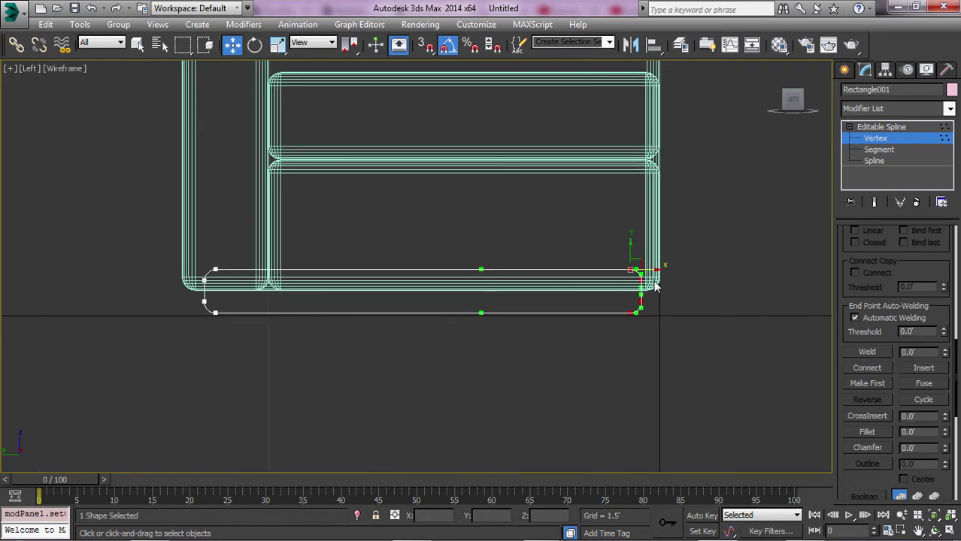
left_click(888, 138)
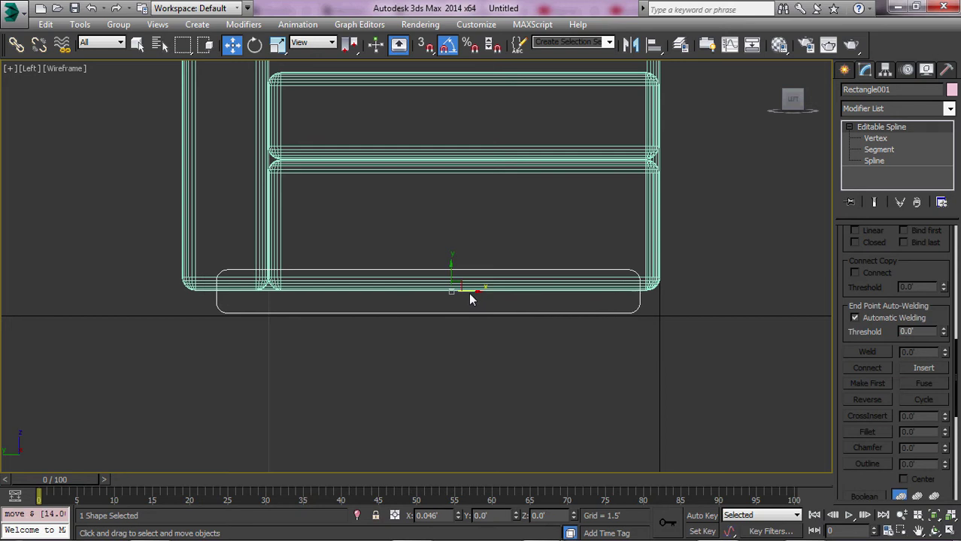
Give the spline a 0.013' outline at Spline level
left_click(874, 161)
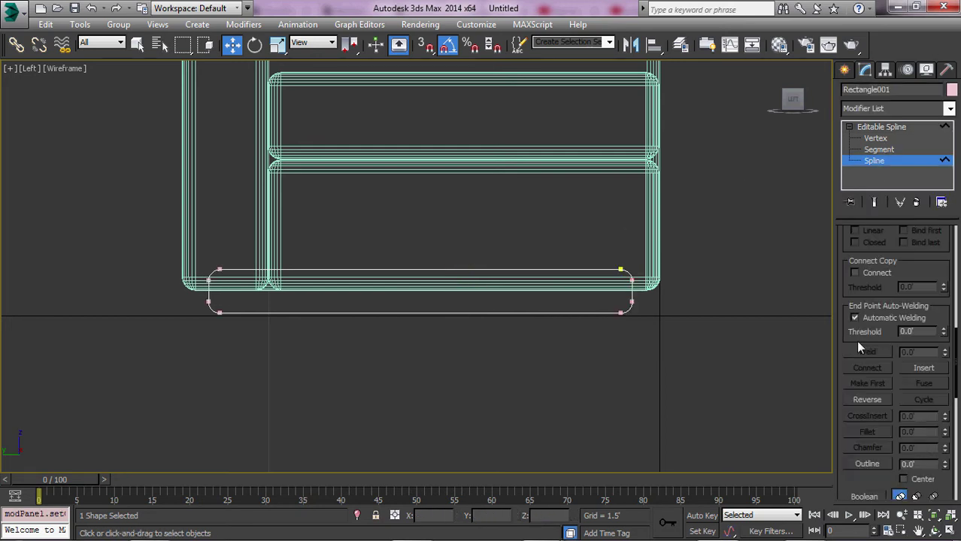
scroll(891, 339, "down", 3)
left_click(946, 362)
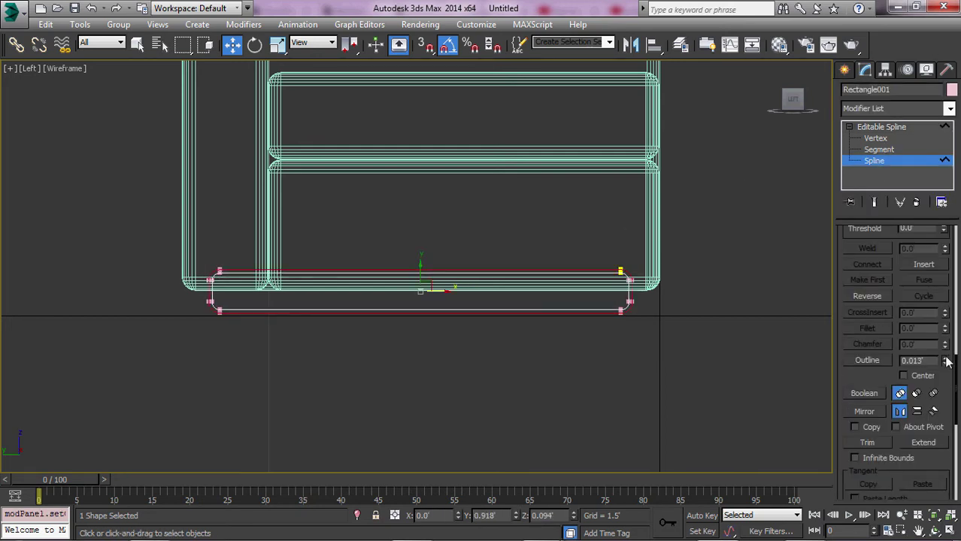
left_click(873, 161)
Frame the shape and switch to the Front view
key("z")
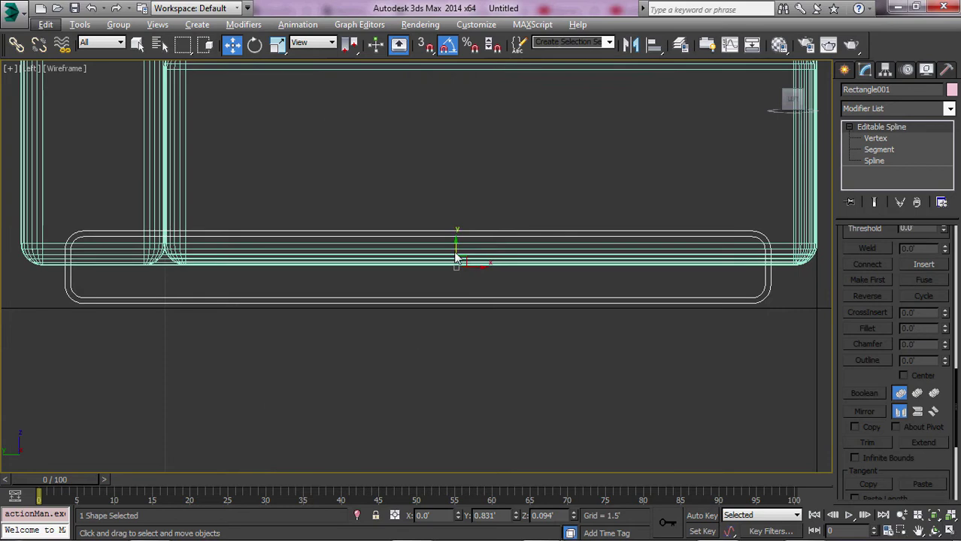
key("z")
scroll(448, 305, "up", 5)
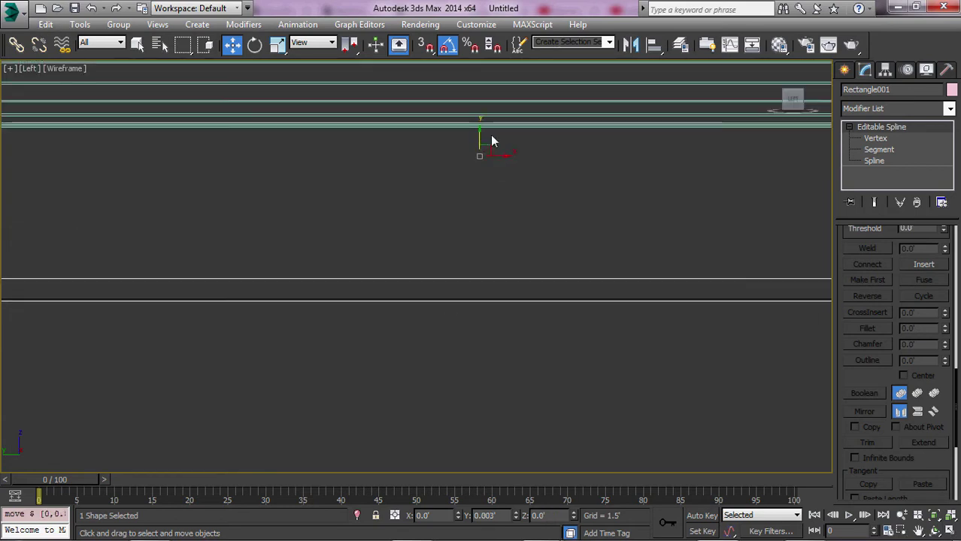
key("z")
key("f")
scroll(522, 290, "down", 3)
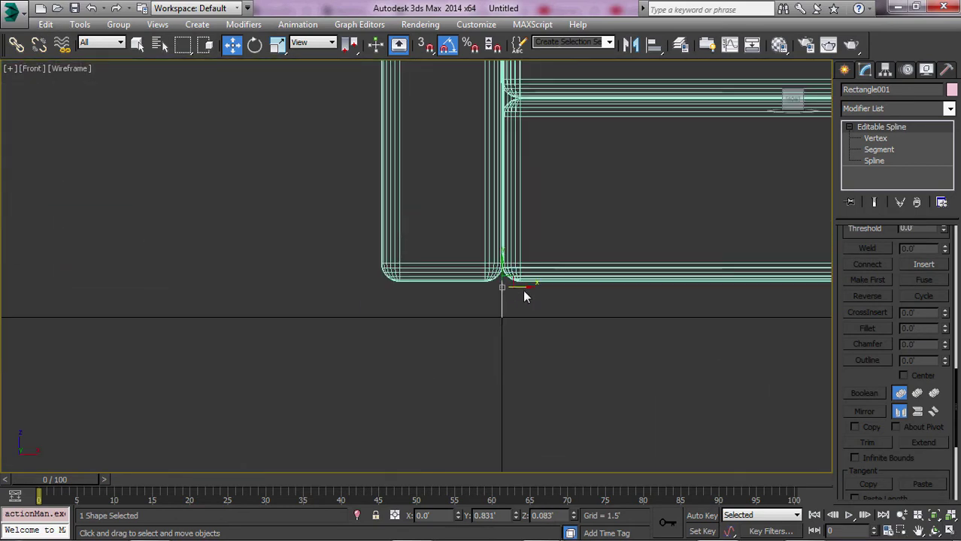
left_click(893, 110)
Add an Extrude modifier to the foot shape and slide it along the sofa
key("e")
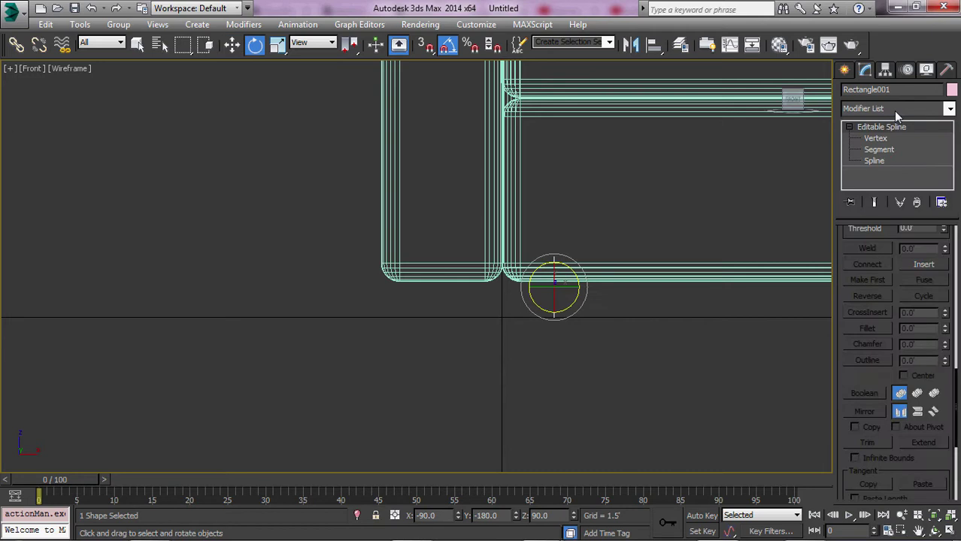
key("w")
left_click(893, 110)
key("e")
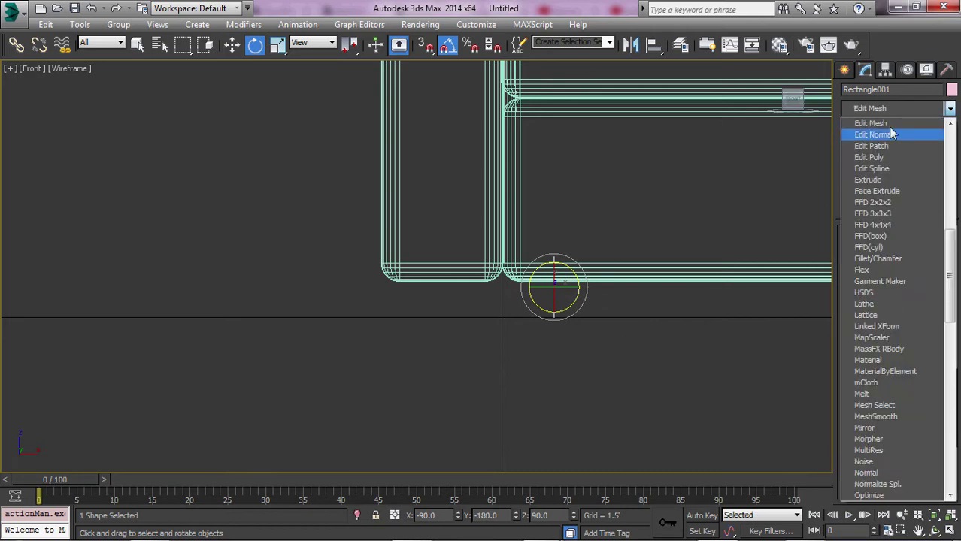
key("x")
key("Return")
key("w")
middle_click_drag(653, 299, 594, 295)
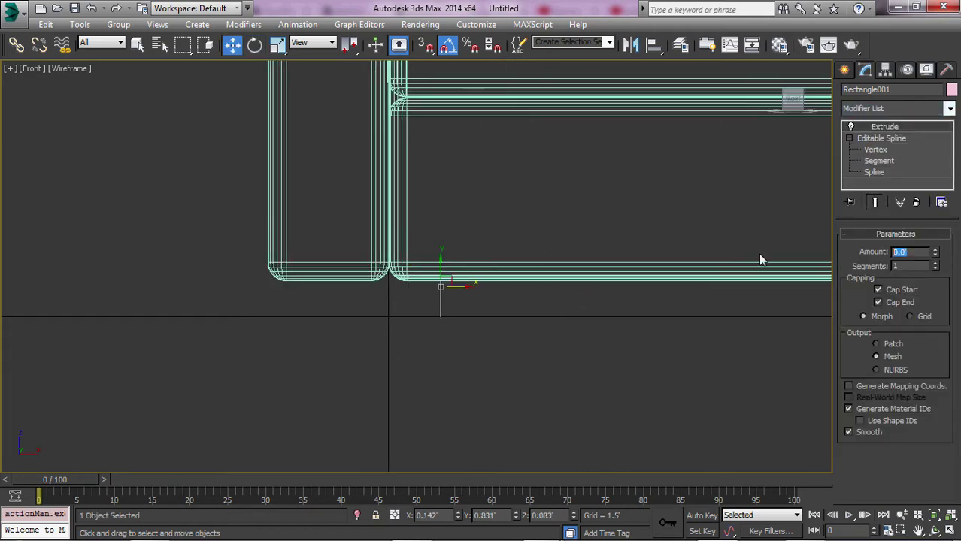
type("\"")
key("Return")
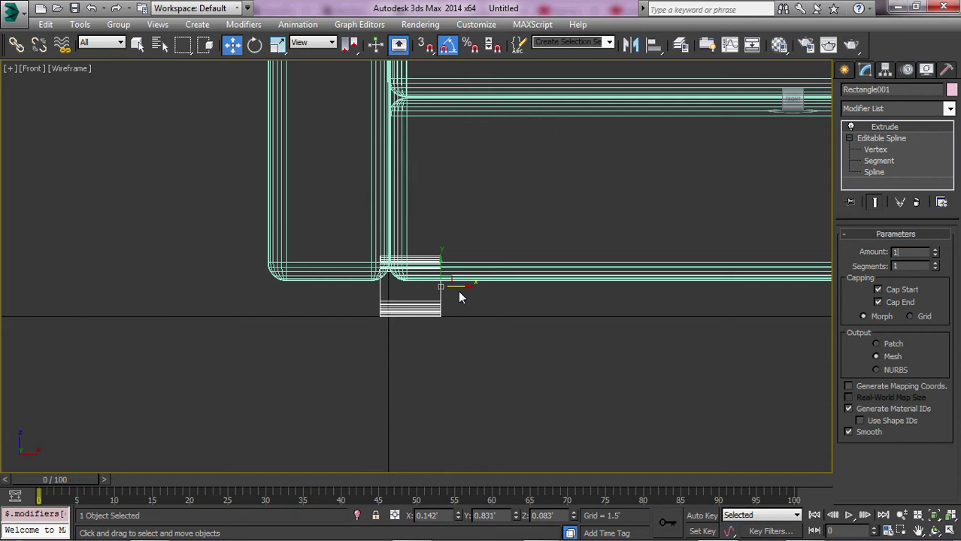
type("\"")
key("Return")
left_click_drag(459, 291, 574, 289)
middle_click_drag(573, 289, 271, 311)
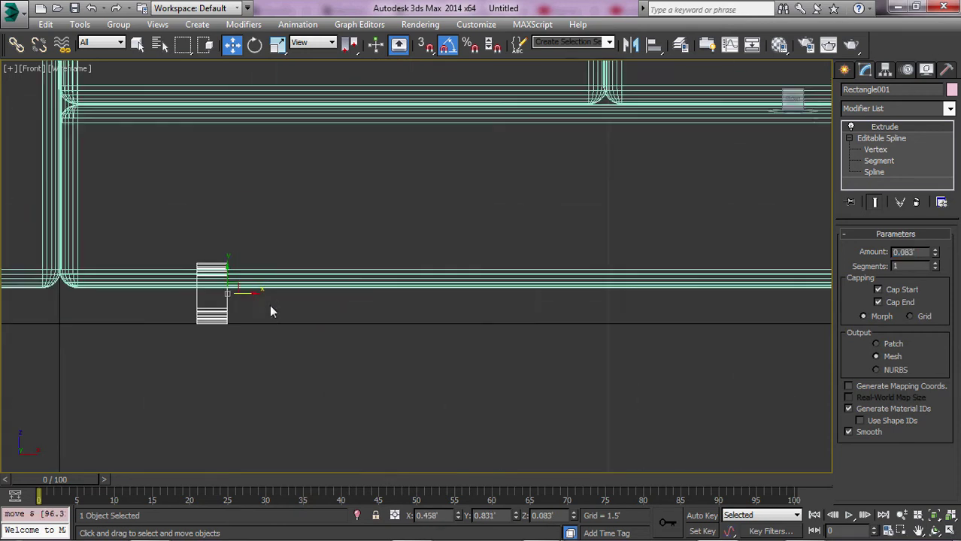
In the Left view, raise the six sofa parts to sit above the foot
key("l")
scroll(335, 376, "down", 3)
left_click_drag(596, 246, 595, 246)
scroll(515, 316, "up", 2)
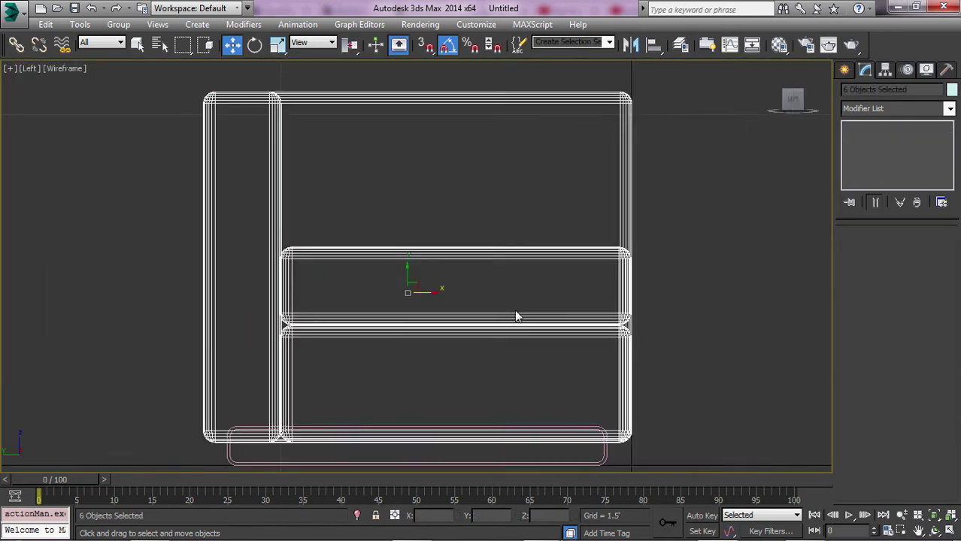
scroll(403, 193, "up", 3)
scroll(405, 165, "up", 1)
scroll(425, 115, "up", 2)
left_click_drag(425, 115, 433, 82)
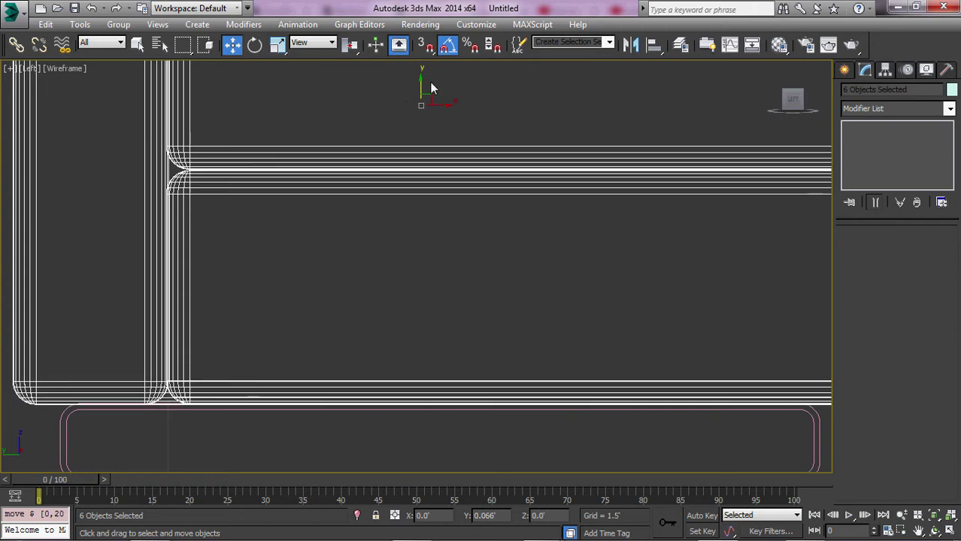
scroll(372, 253, "up", 3)
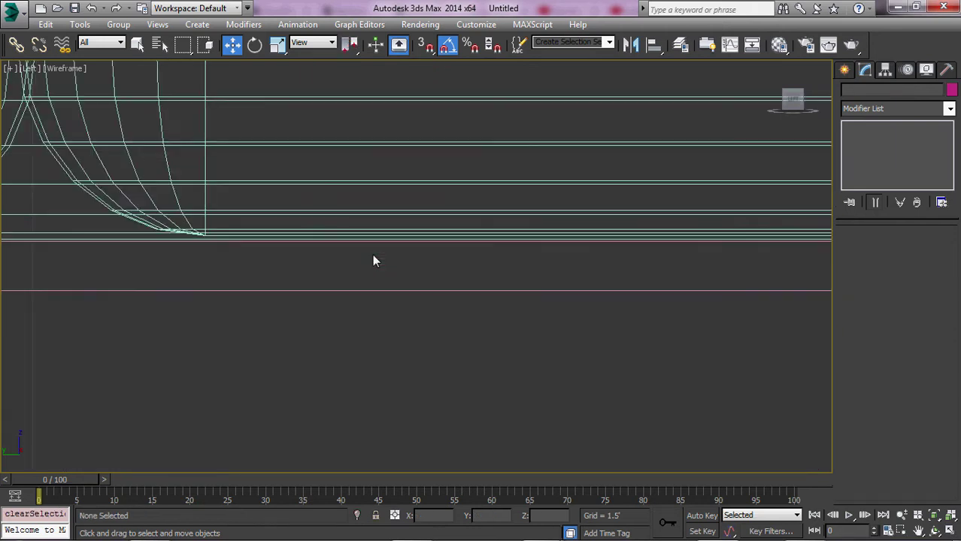
scroll(372, 253, "up", 2)
scroll(372, 254, "down", 3)
key("ctrl+a")
key("z")
scroll(465, 180, "up", 2)
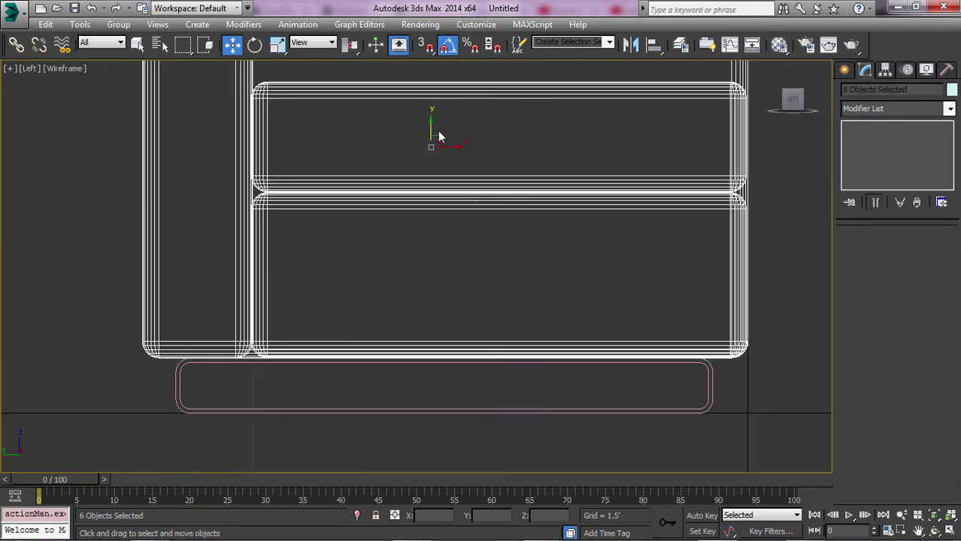
left_click_drag(440, 135, 422, 129)
Set the foot's extrude depth to 0.125'
left_click(69, 109)
key("alt+w")
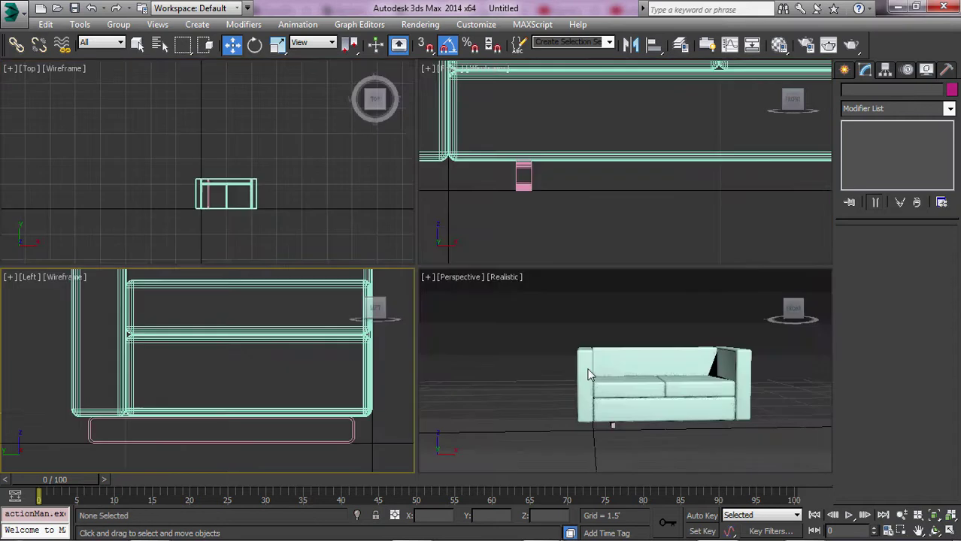
right_click(638, 376)
key("alt+w")
key("super+shift")
scroll(608, 269, "up", 4)
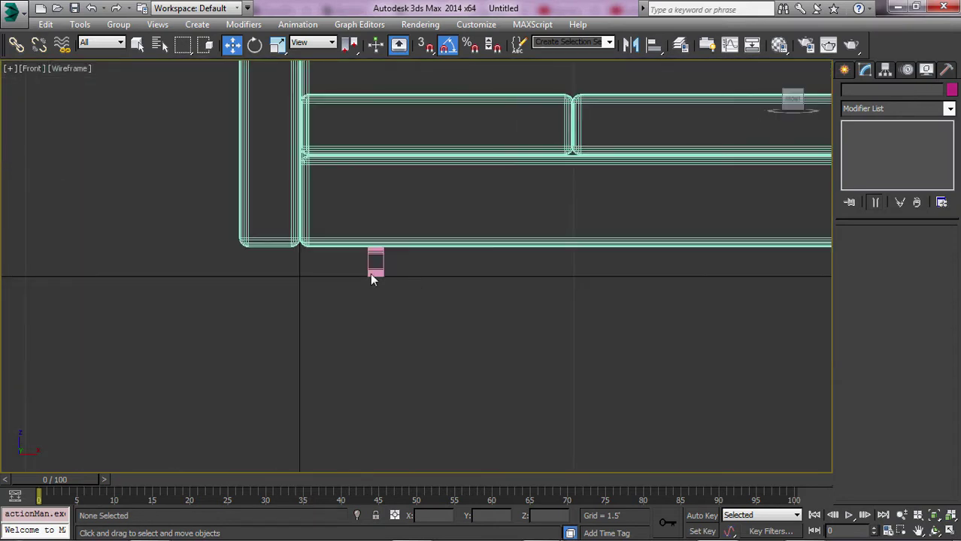
left_click(372, 264)
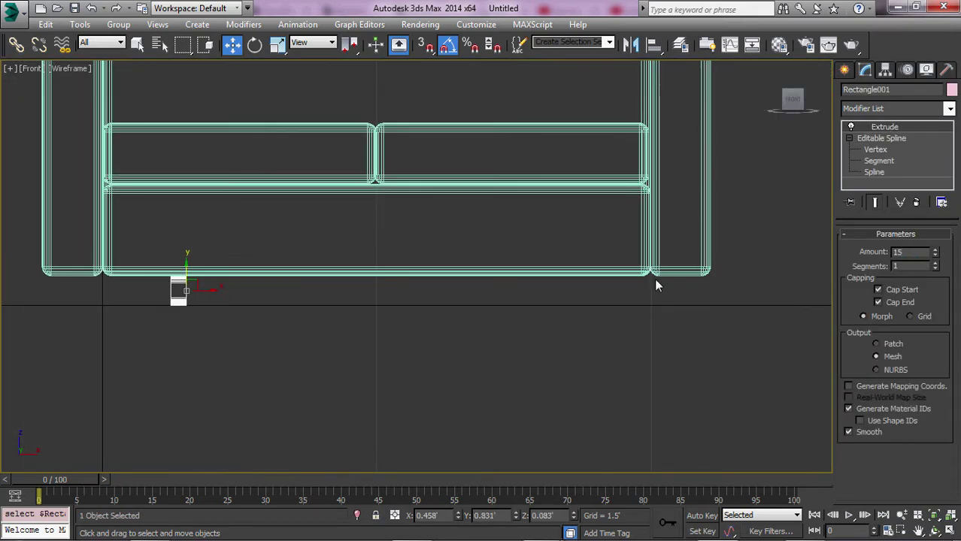
type("0.125")
key("Return")
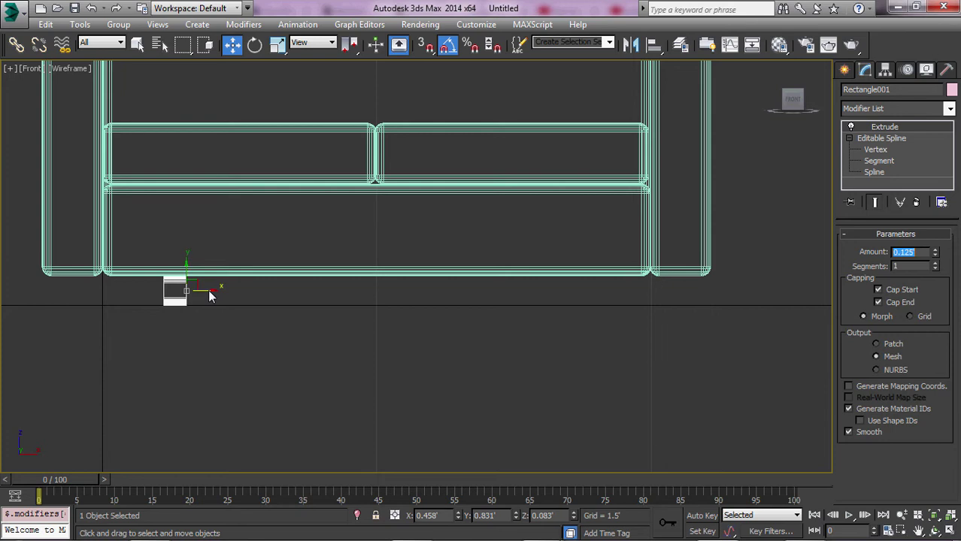
Shift-copy the foot to the sofa's other end as Rectangle002
mouse_move(209, 295)
left_mouse_down()
mouse_move(184, 302)
mouse_move(635, 355)
left_mouse_up()
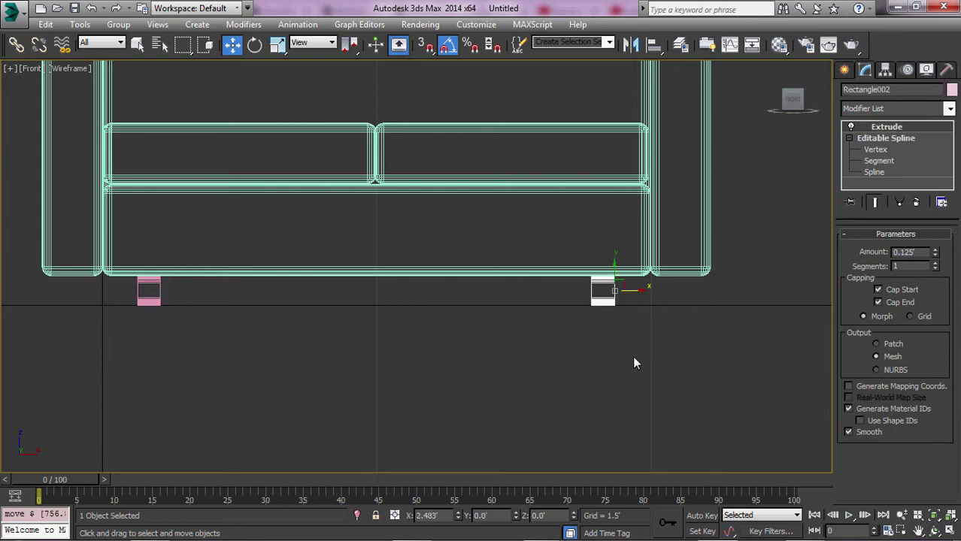
left_click(489, 334)
key("alt+w")
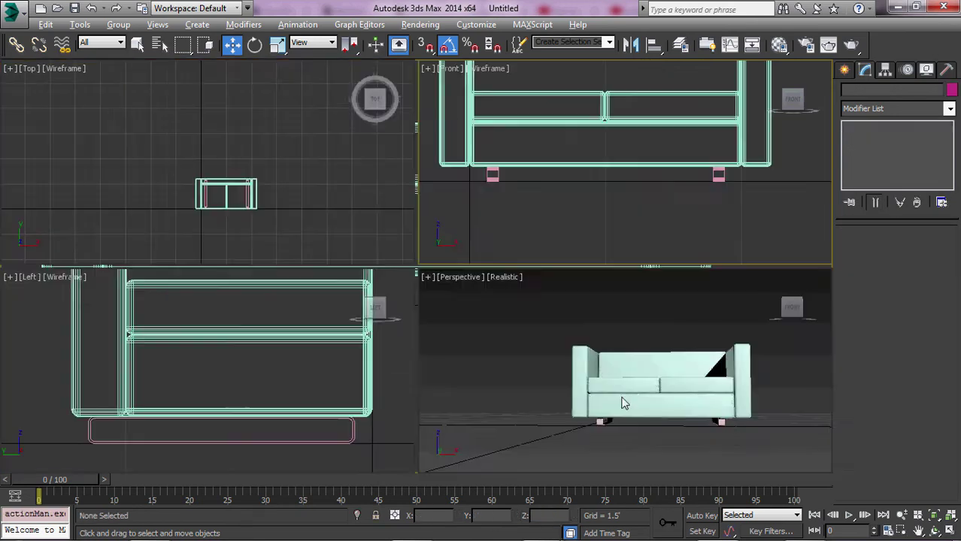
left_click(573, 343)
key("alt+w")
Select both feet in the Left view and return to Perspective
key("l")
left_click_drag(150, 355, 699, 451)
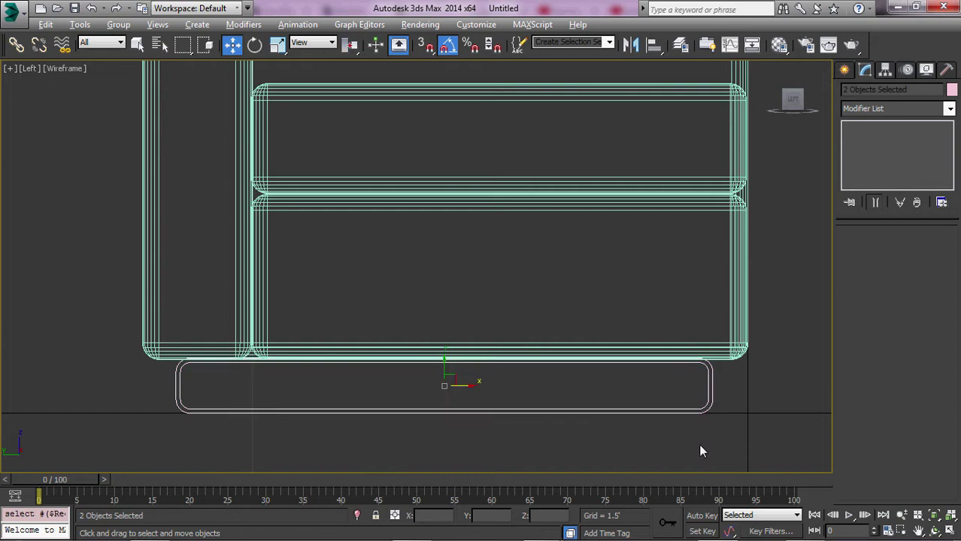
key("p")
left_click(781, 46)
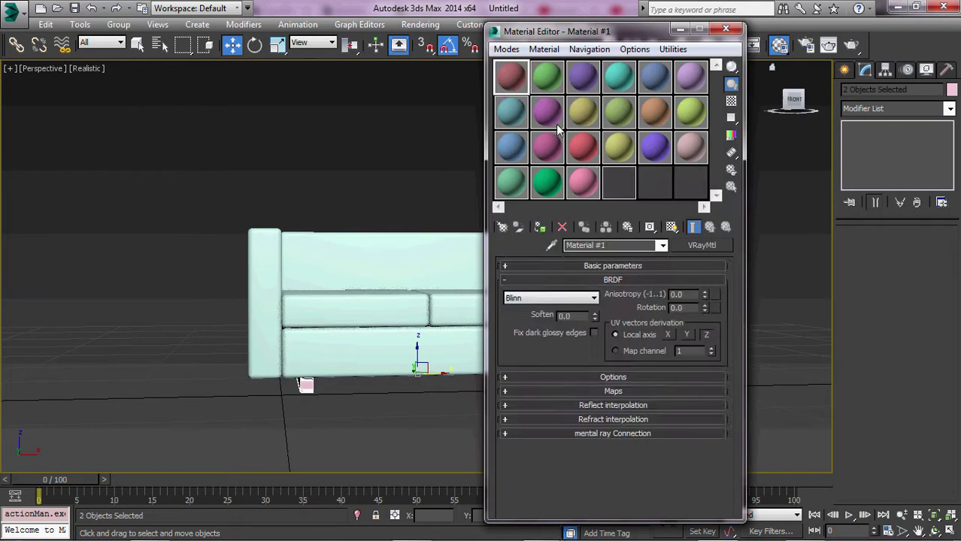
Assign material slot 2 (Material #2) to the sofa feet
left_click(551, 79)
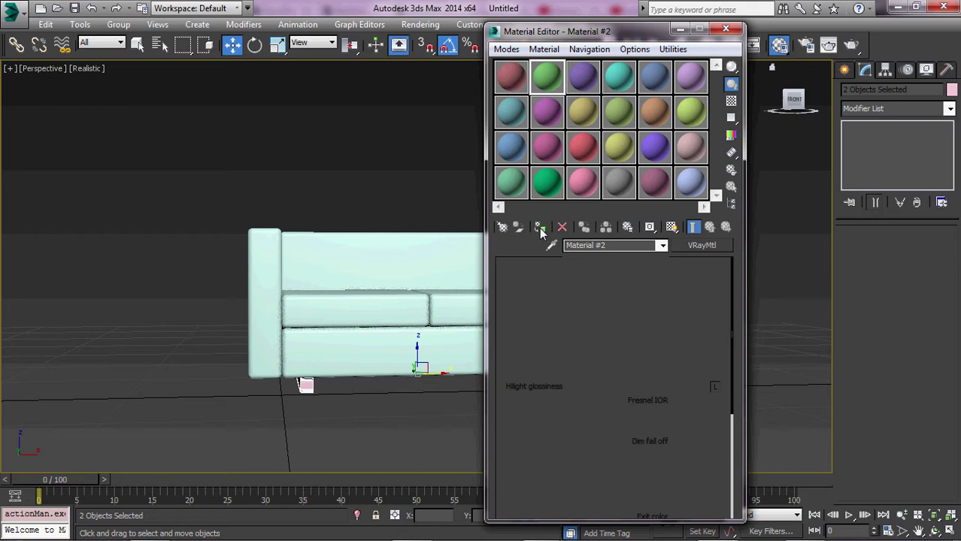
left_click(539, 229)
middle_click_drag(307, 307, 353, 305, "alt")
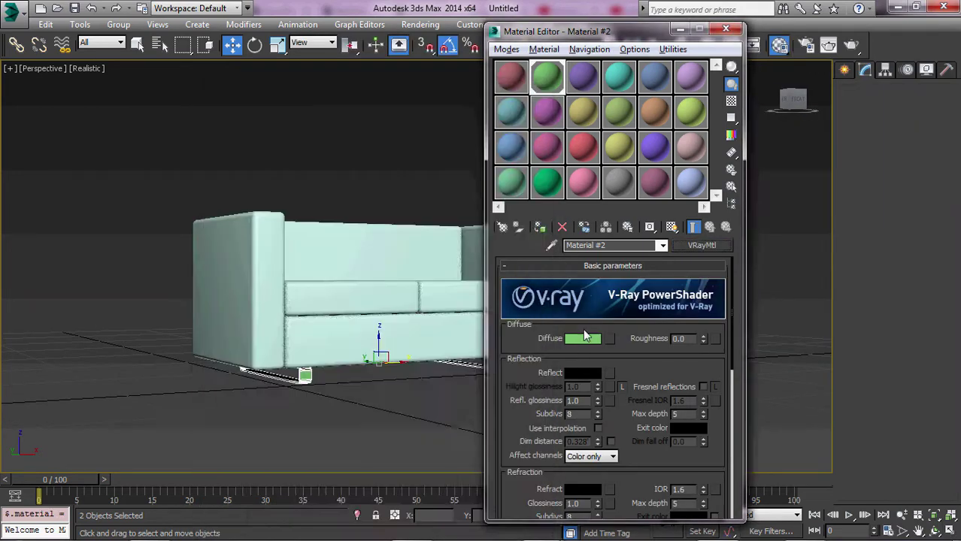
Make Material #2 a VRayMtl with grey diffuse and light-grey reflection
left_click(238, 176)
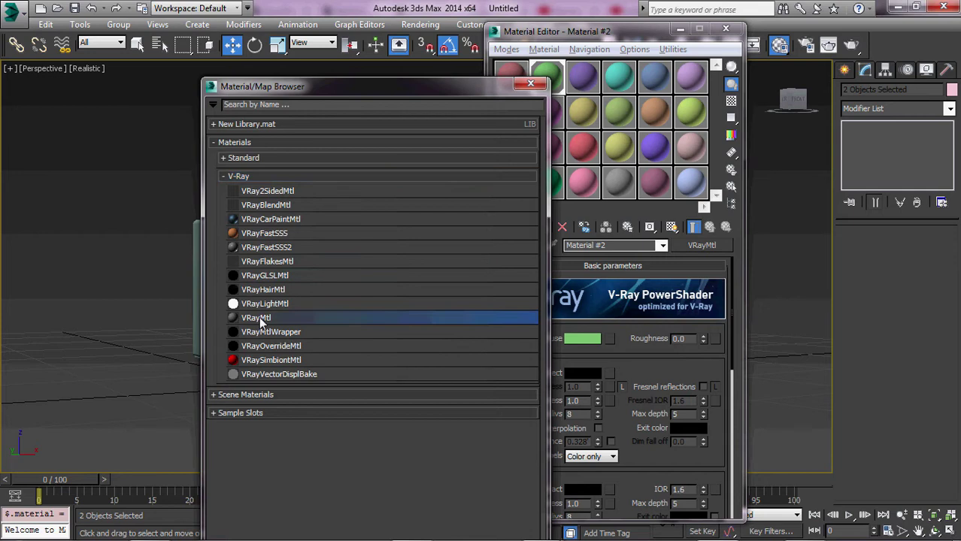
double_click(258, 317)
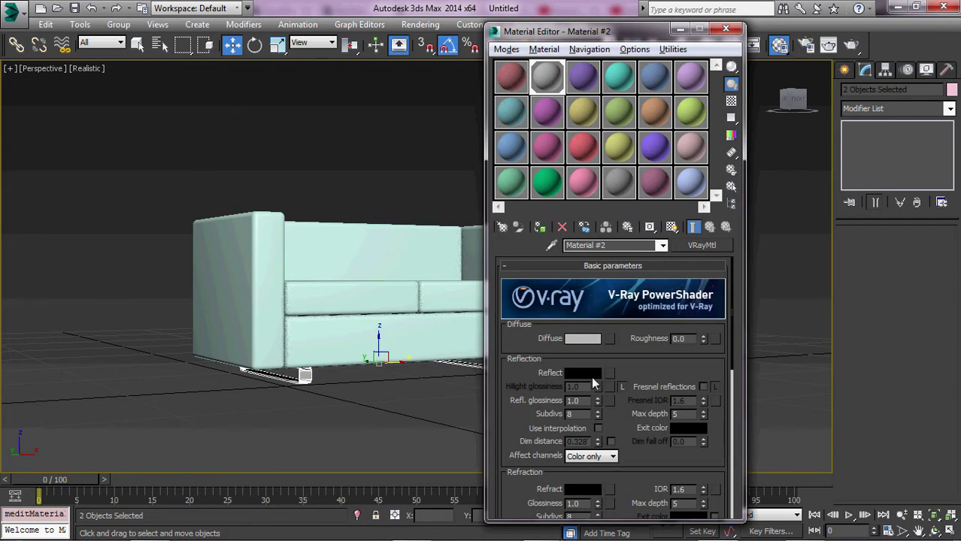
left_click(583, 372)
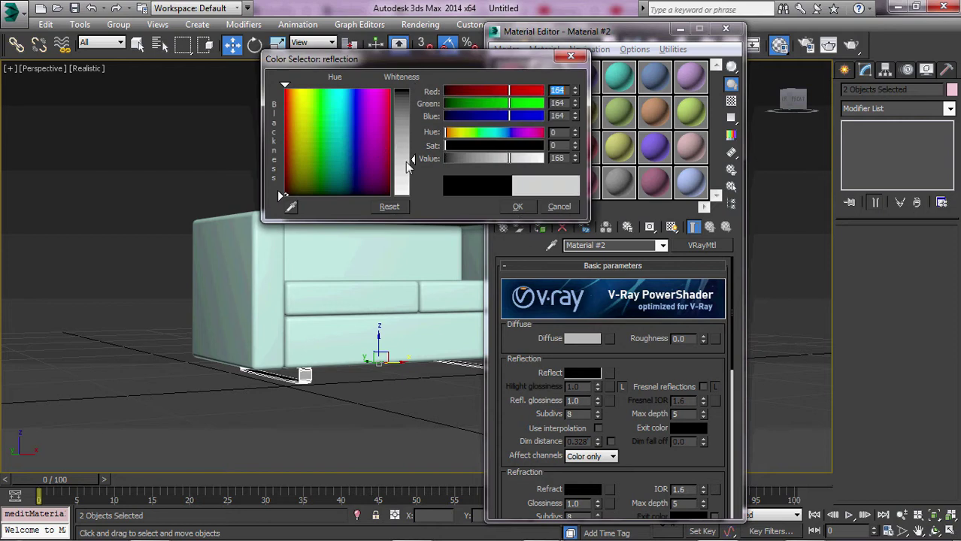
left_click(524, 209)
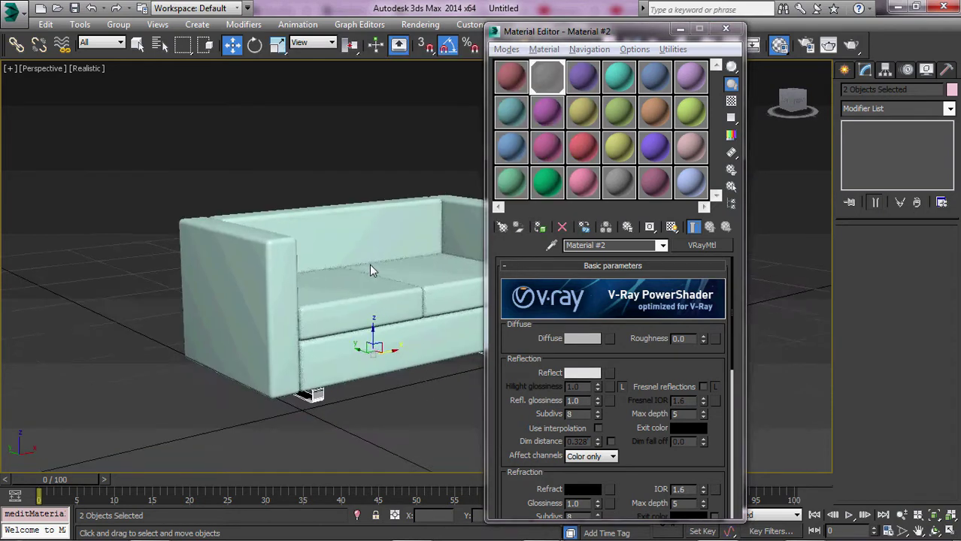
middle_click_drag(406, 338, 334, 145, "alt")
left_click(388, 376)
Give the sofa base Material #1, a VRayMtl with a pure white Diffuse colour
left_click(511, 86)
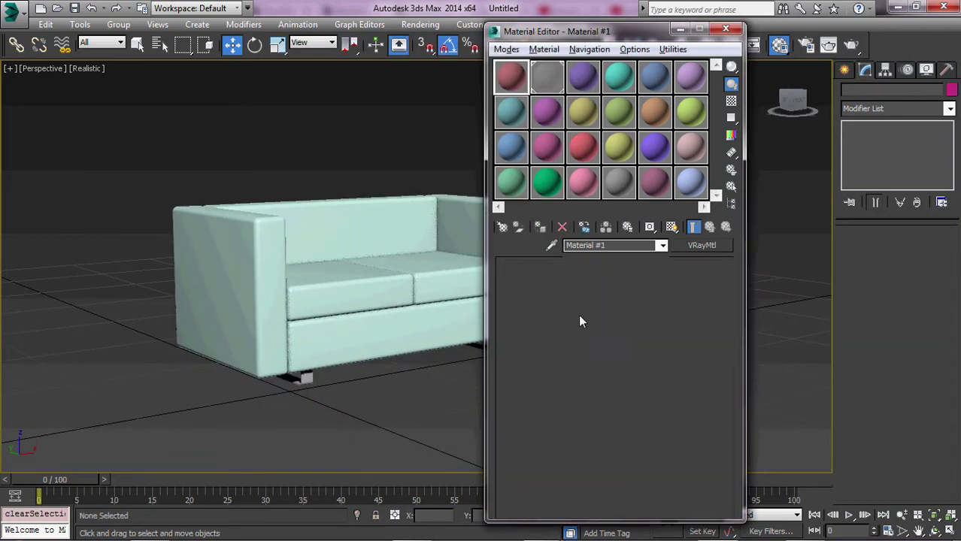
left_click(455, 310)
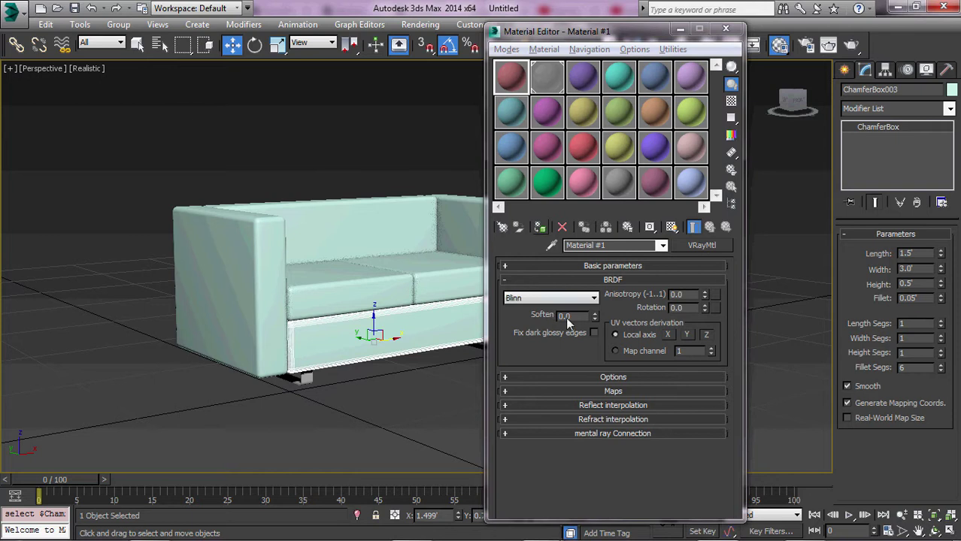
left_click(613, 263)
left_click(583, 335)
left_click_drag(392, 97, 392, 188)
left_click(493, 206)
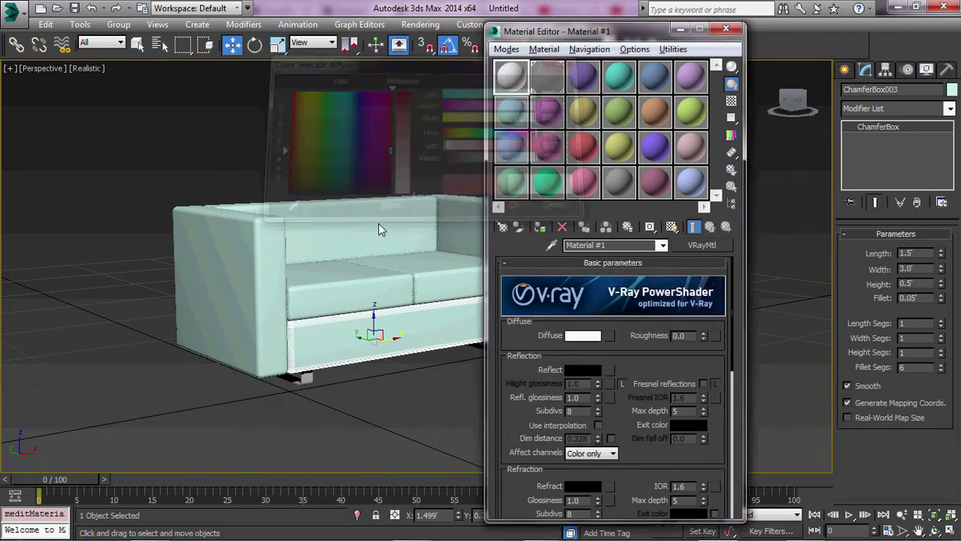
Select the whole sofa in a maximized side view, then return to the maximized Perspective view
key("alt+w")
left_click(278, 332)
key("alt+w")
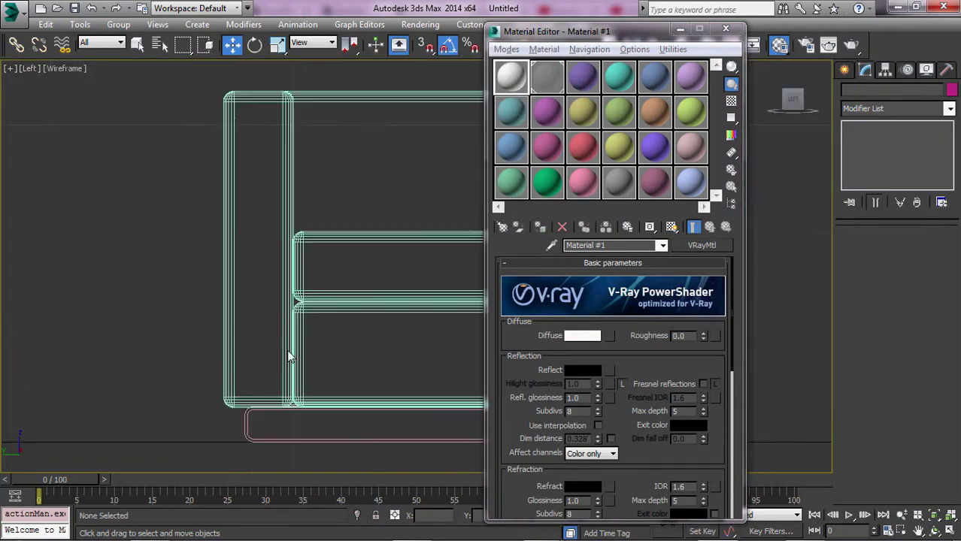
scroll(288, 357, "down", 5)
left_click_drag(118, 148, 421, 353)
key("alt+w")
left_click(452, 390)
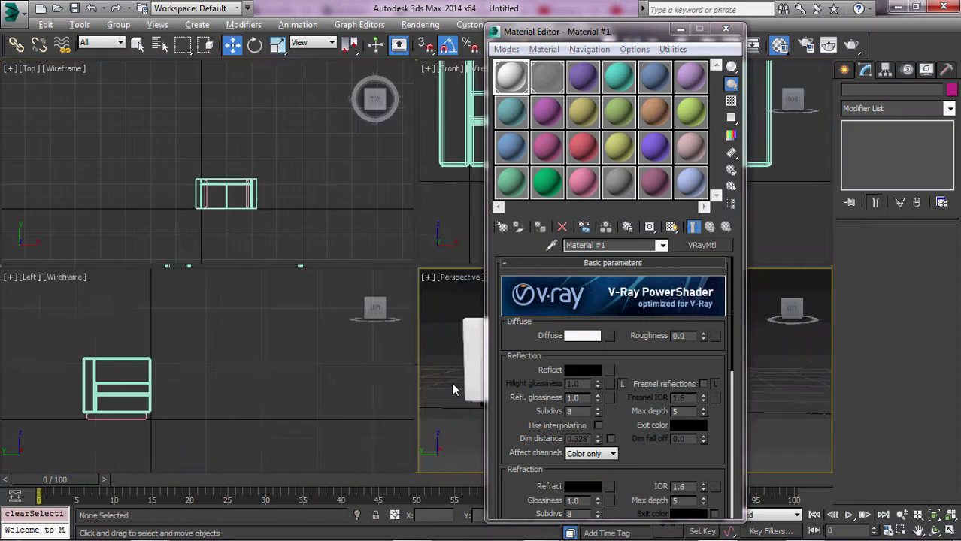
key("alt+w")
Close the Material Editor and group all the sofa parts as Group001
key("m")
scroll(450, 294, "up", 5)
scroll(450, 294, "down", 6)
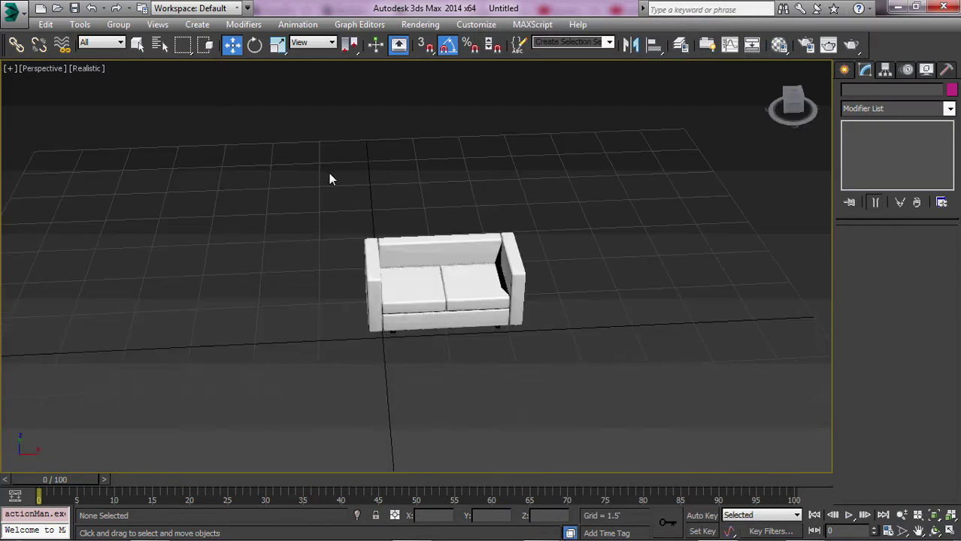
left_click_drag(328, 173, 627, 364)
left_click(118, 24)
left_click(131, 40)
key("Return")
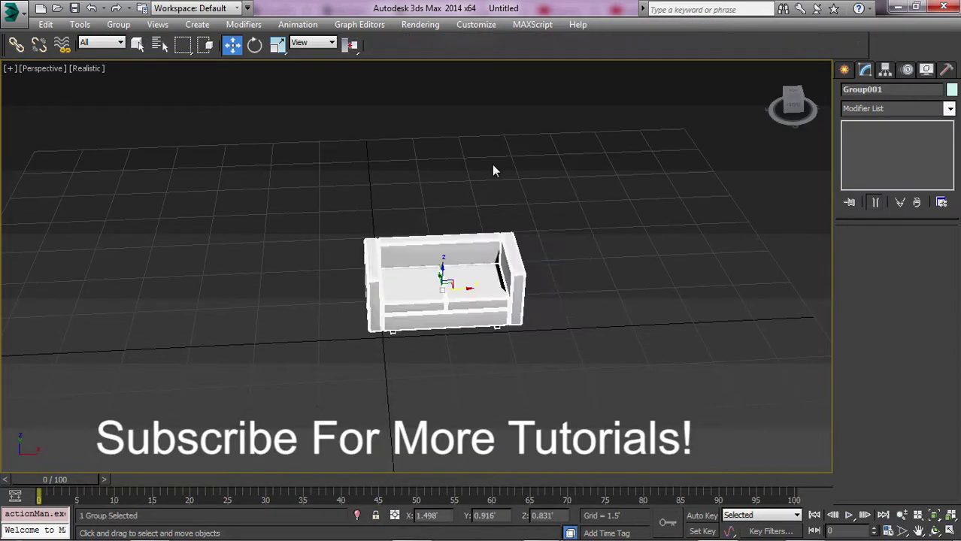
left_click(493, 171)
Orbit to face the sofa more frontally, then maximize the Top view
scroll(444, 277, "up", 5)
scroll(422, 266, "down", 3)
scroll(422, 266, "down", 1)
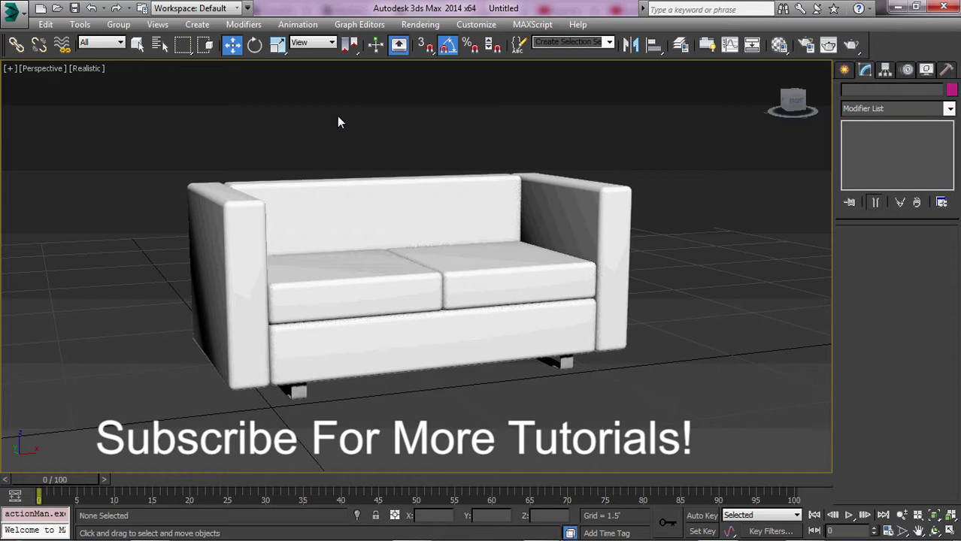
middle_click_drag(444, 273, 378, 244, "alt")
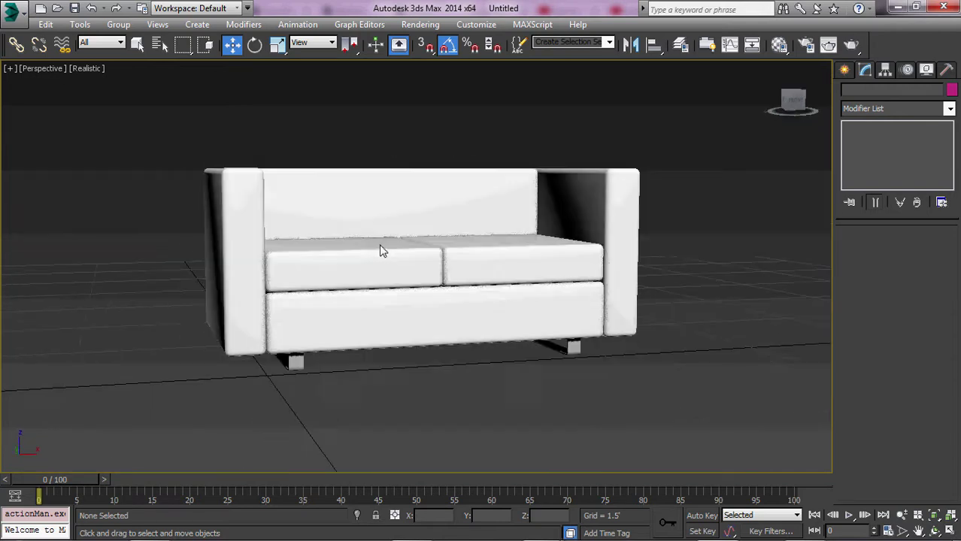
key("alt+w")
left_click(312, 211)
key("alt+w")
left_click(844, 69)
Draw a rectangle below the sofa in the Top view, 1.2' long and 2.0' wide
left_click(865, 92)
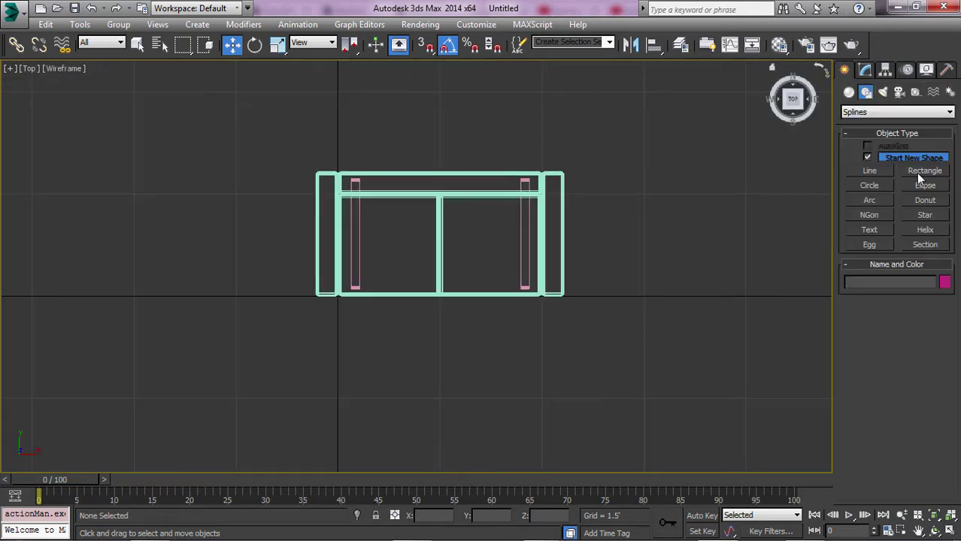
left_click(923, 172)
middle_click_drag(508, 329, 474, 272)
left_click_drag(323, 285, 493, 366)
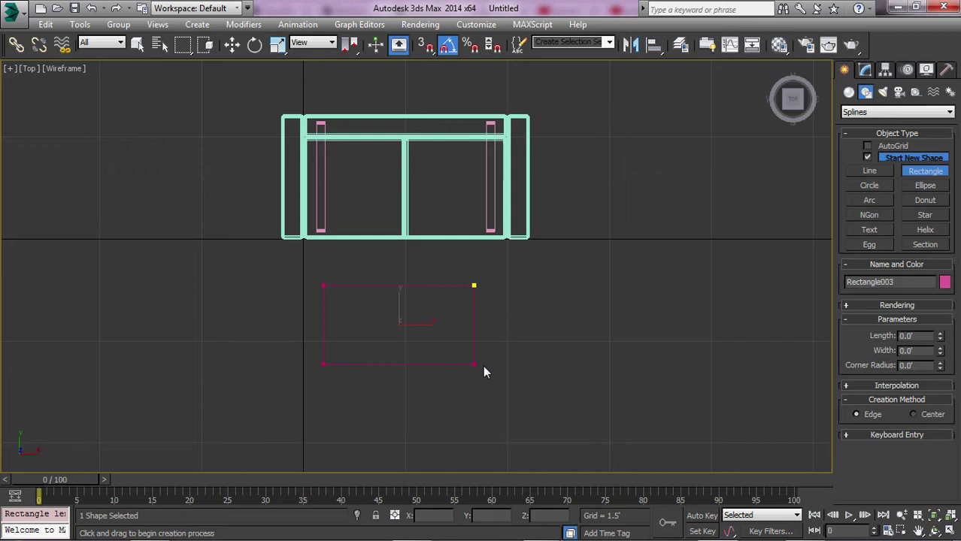
right_click(587, 327)
left_click(865, 69)
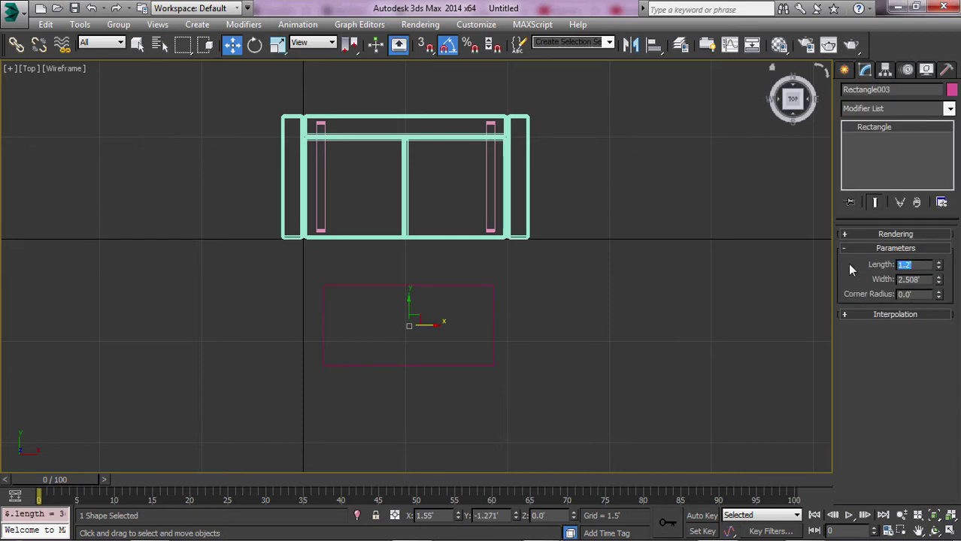
left_click(927, 281)
Convert the rectangle to an Editable Spline and fillet all four corners to 0.114'
middle_click_drag(623, 302, 614, 281)
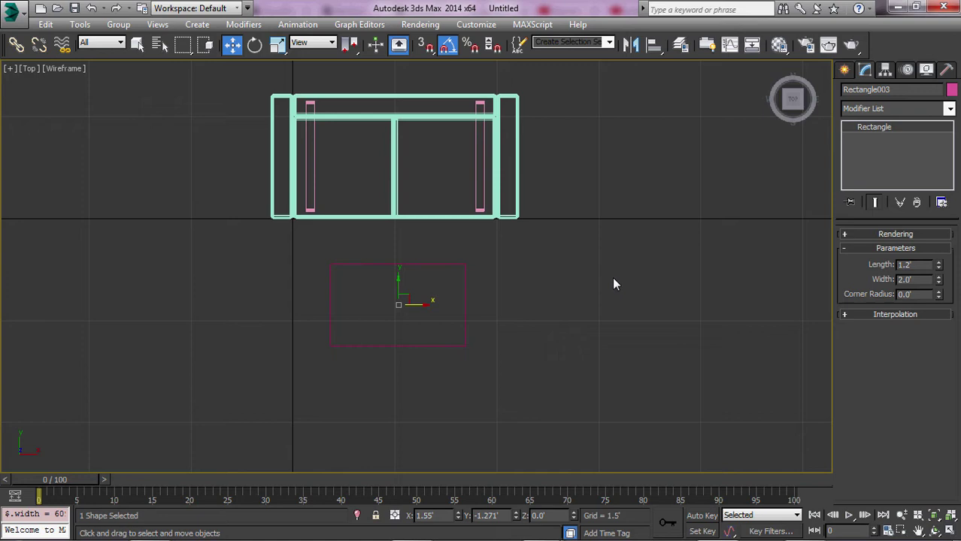
right_click(538, 379)
left_click(744, 349)
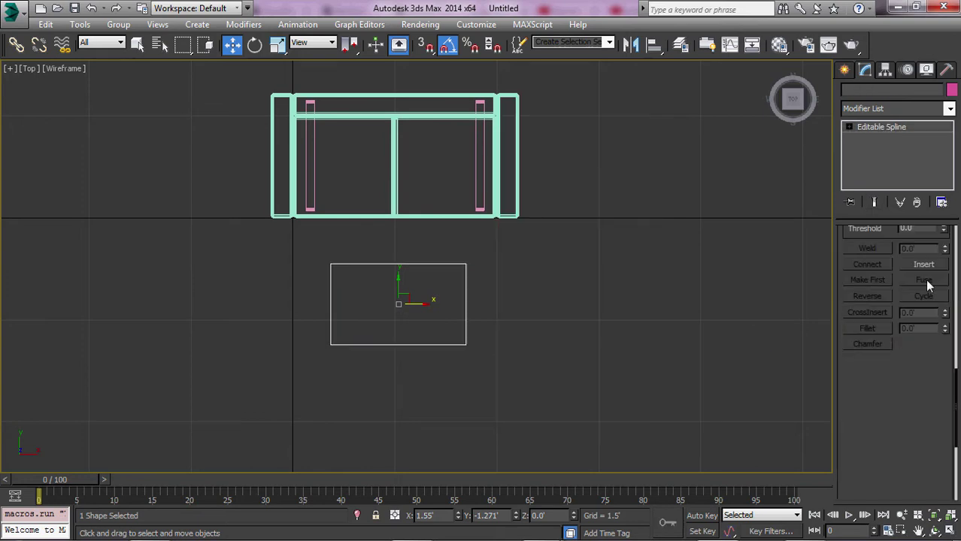
scroll(885, 301, "down", 5)
left_click(875, 138)
left_click_drag(319, 252, 481, 357)
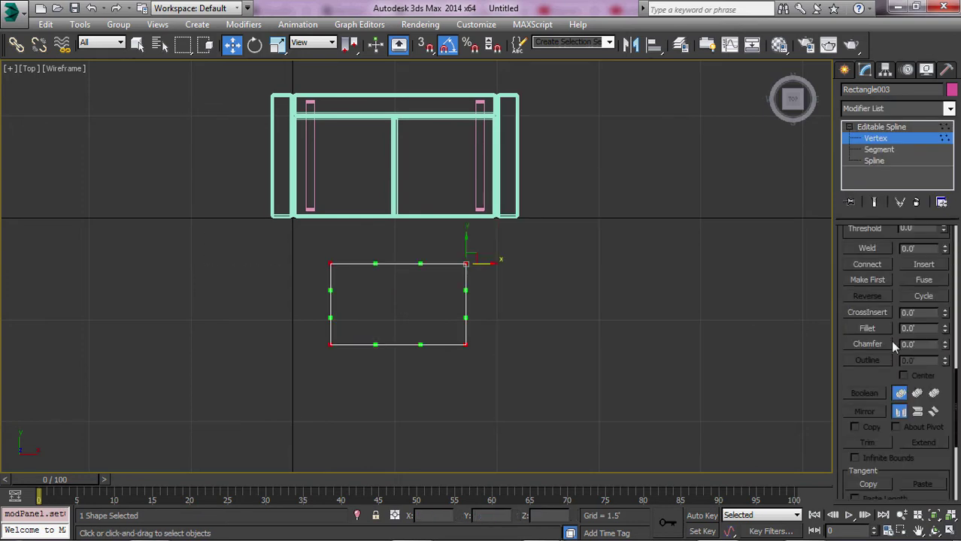
left_click(867, 329)
left_click_drag(465, 268, 475, 264)
left_click(875, 138)
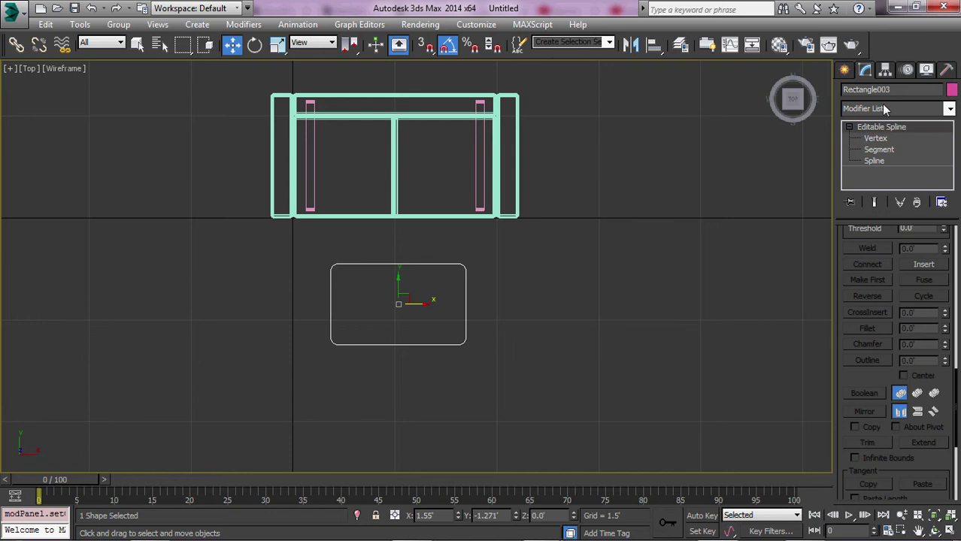
Add an Extrude modifier with a depth of 12 mm (0.04')
left_click(892, 110)
key("e")
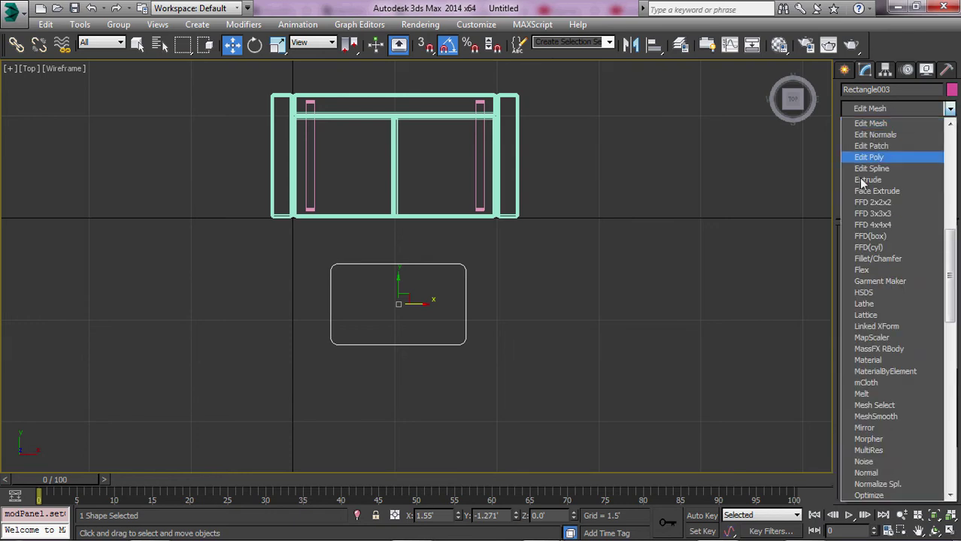
left_click(872, 180)
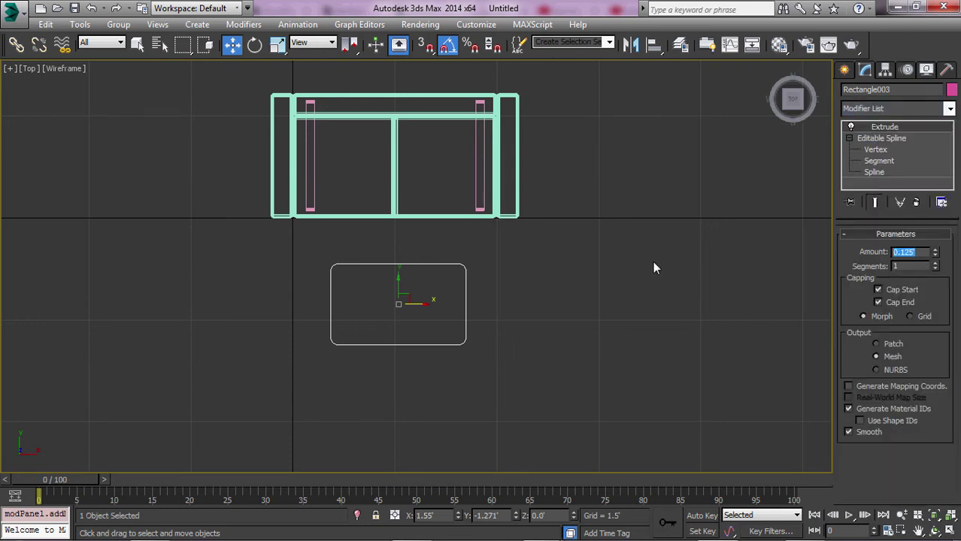
type("m")
key("Return")
Raise the thin slab up off the floor in the maximized side view
key("alt+w")
right_click(300, 382)
key("alt+w")
left_click_drag(390, 348, 390, 291)
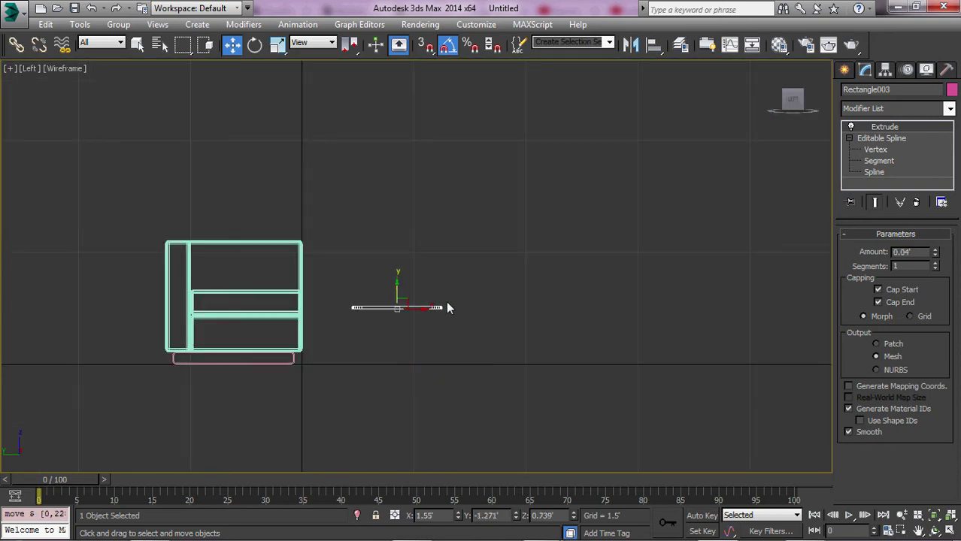
scroll(417, 347, "up", 3)
left_click(417, 346)
left_click(844, 69)
Draw a new rectangle in the side view and set its Length to 0.5
left_click(925, 171)
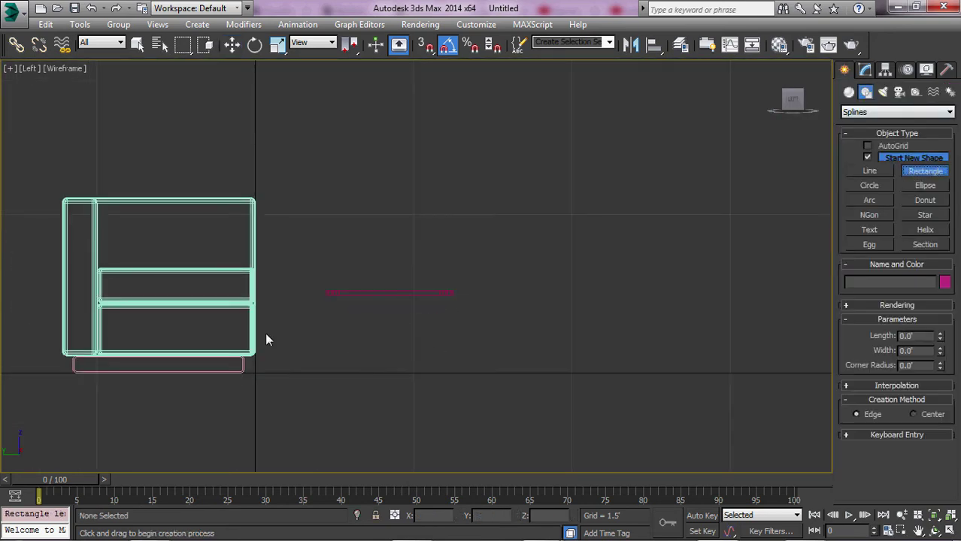
scroll(267, 339, "up", 2)
middle_click_drag(316, 288, 365, 227)
left_click_drag(363, 222, 514, 324)
left_click(864, 69)
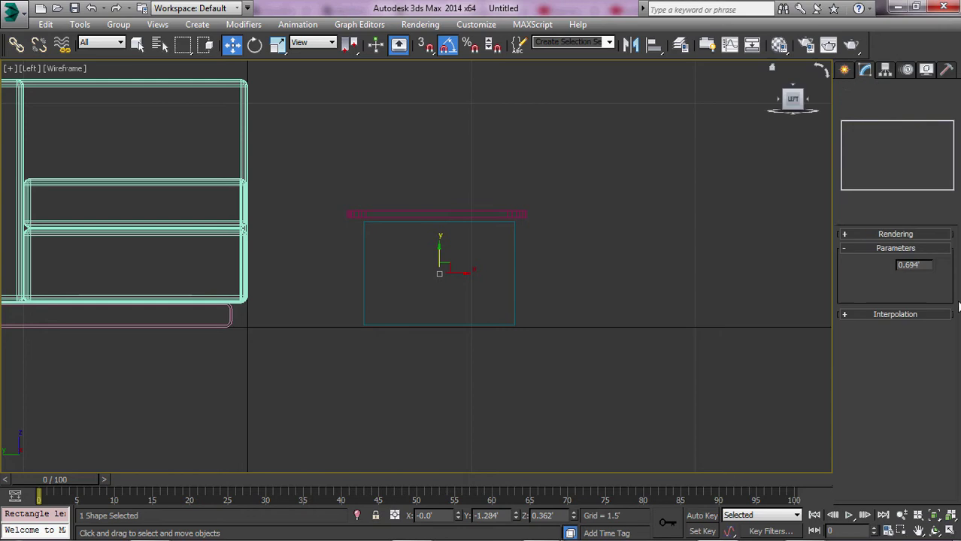
type("0.5")
key("Return")
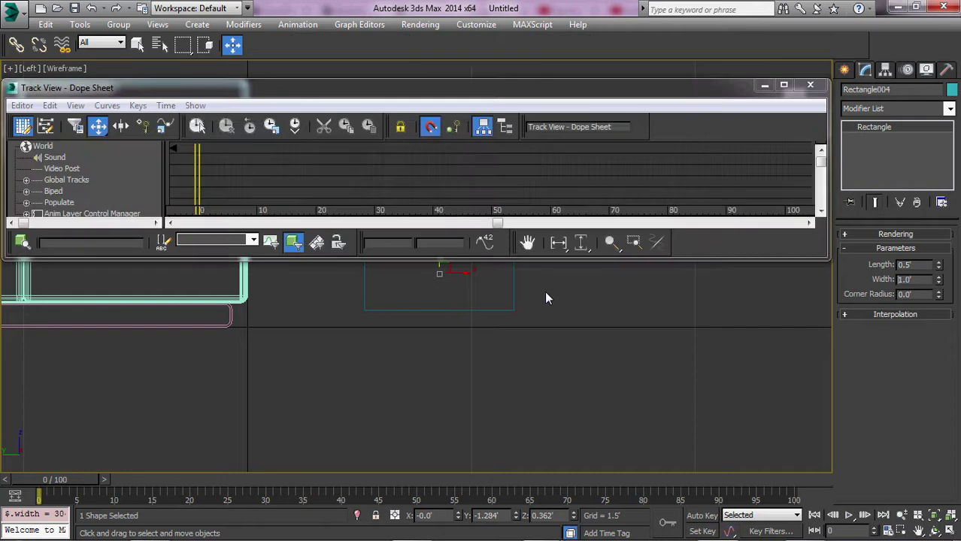
Convert the rectangle to an Editable Spline and delete its bottom segment
right_click(530, 307)
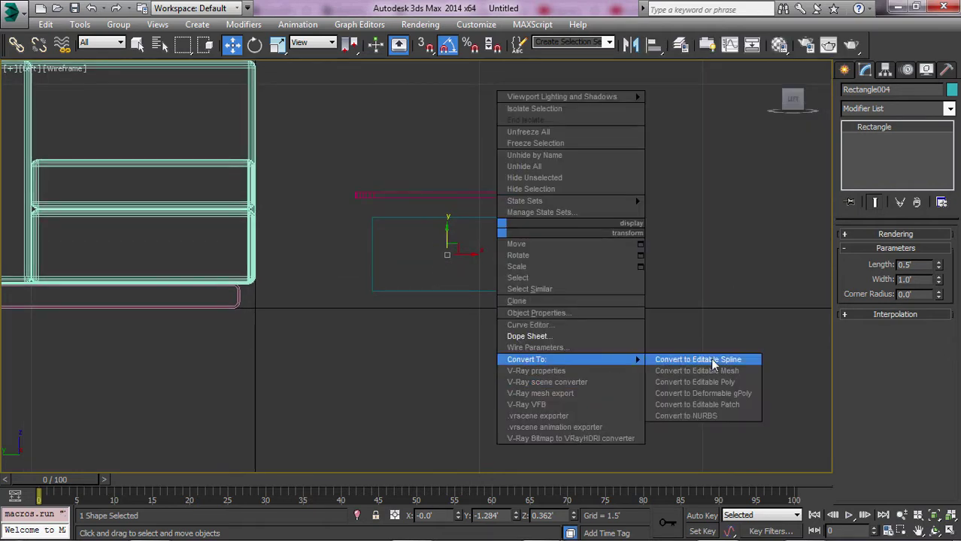
left_click(707, 358)
left_click(849, 127)
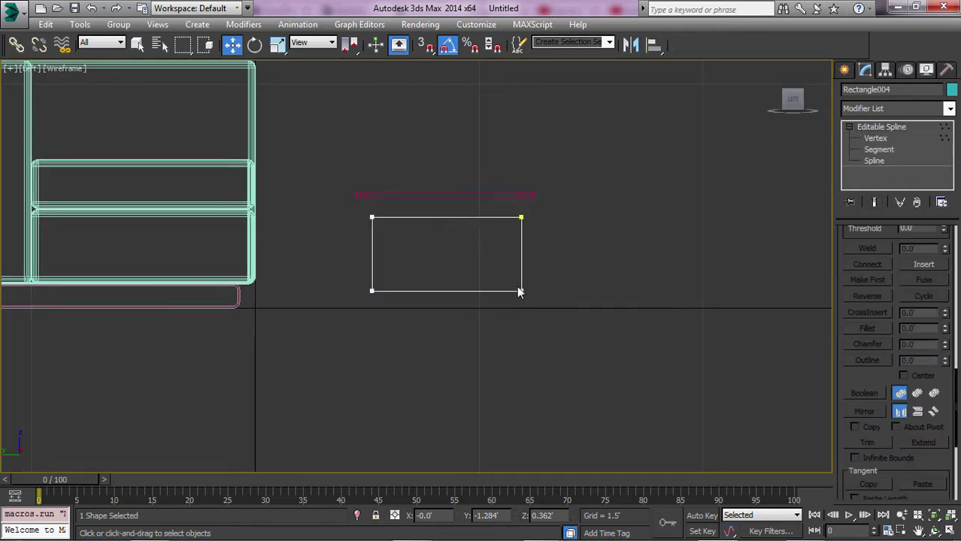
left_click(878, 149)
left_click(488, 291)
key("Delete")
Fillet the frame's two top corners and outline the spline to give it wall thickness
scroll(308, 238, "up", 2)
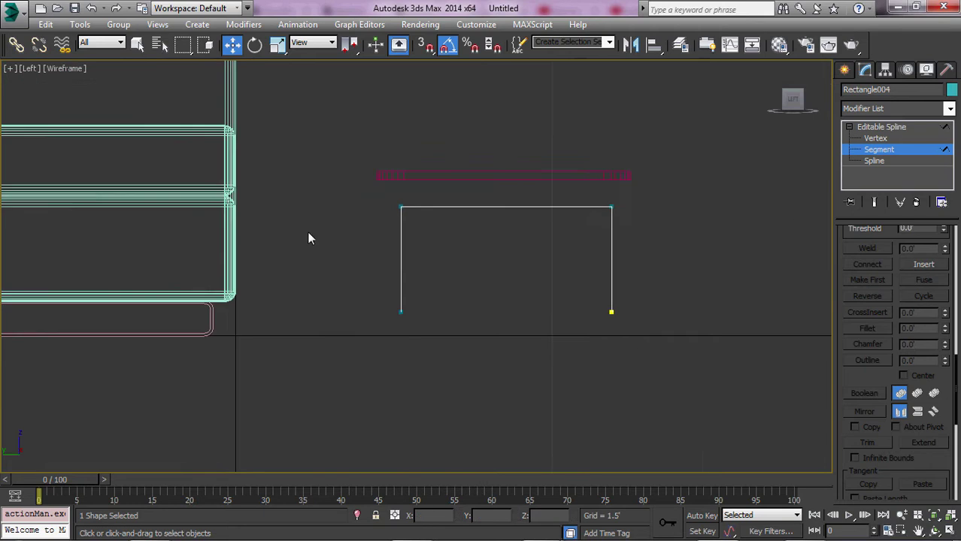
scroll(322, 188, "up", 2)
left_click_drag(322, 186, 686, 271)
left_click(876, 139)
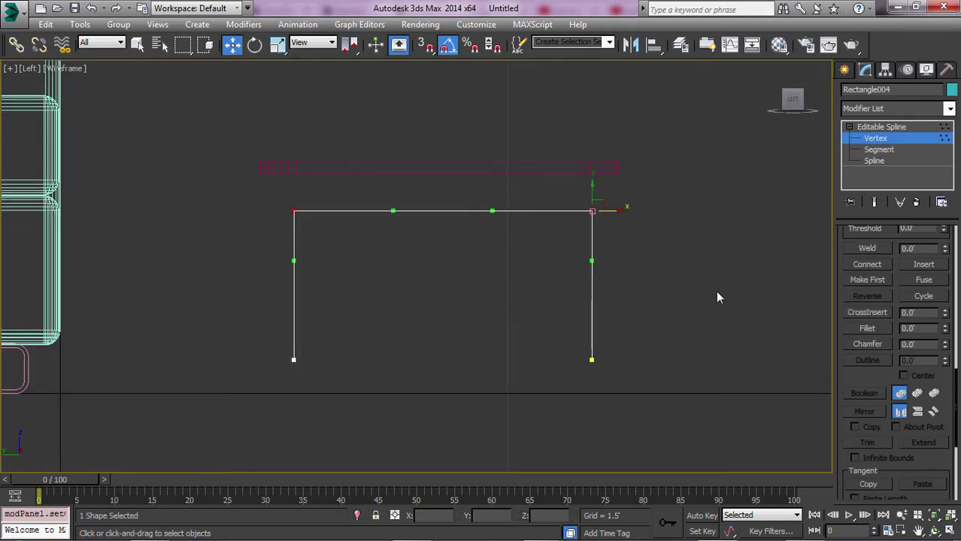
left_click(867, 329)
left_click_drag(592, 211, 599, 207)
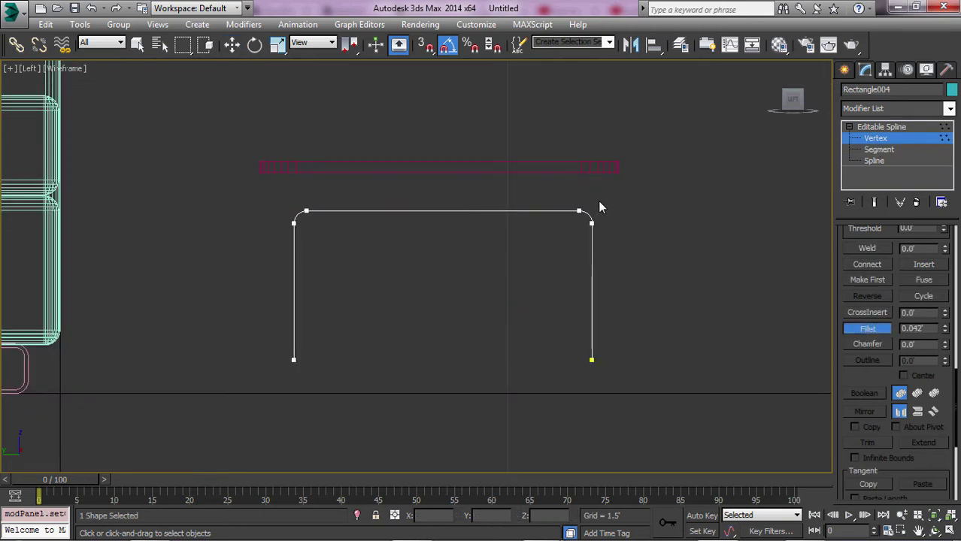
left_click(874, 161)
left_click_drag(945, 361, 941, 361)
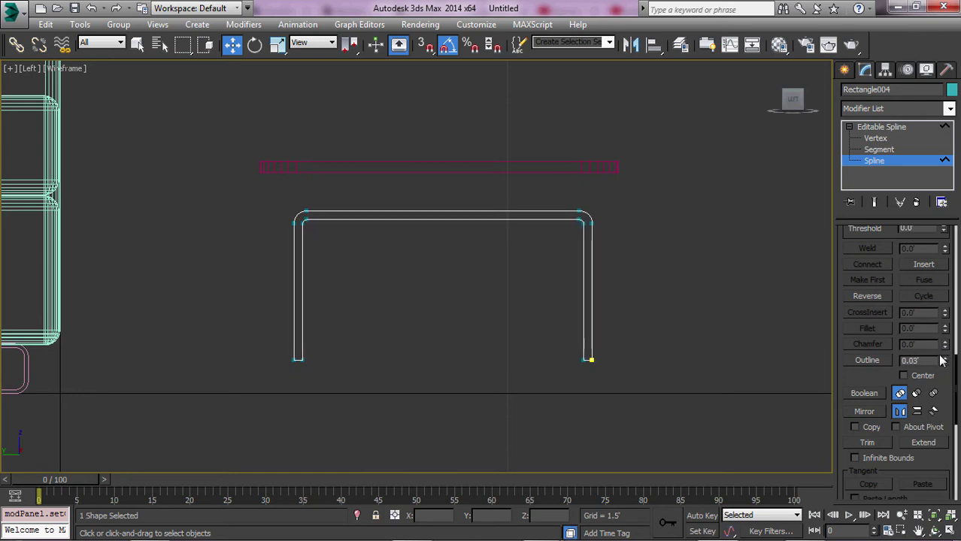
left_click(871, 131)
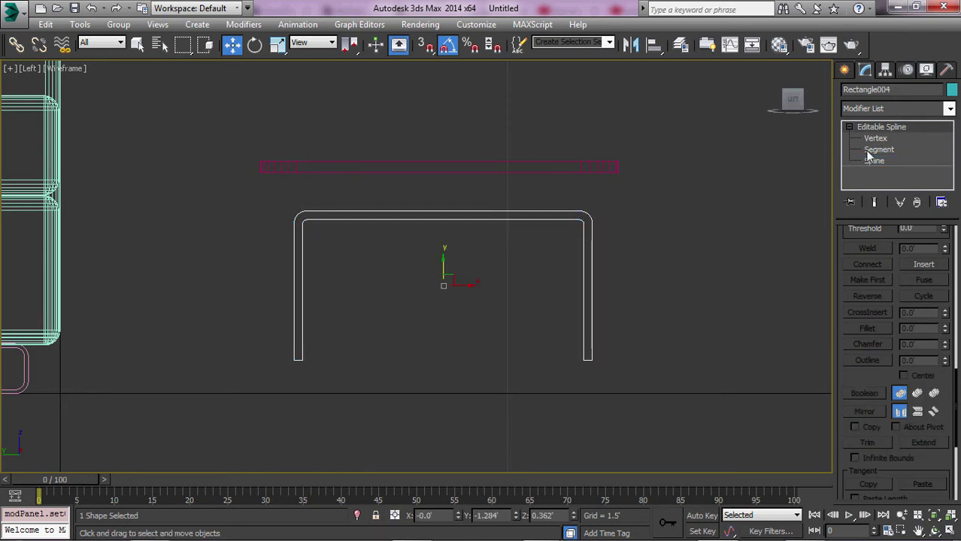
Add an Extrude modifier to the U-shaped leg frame
left_click(888, 112)
left_click(890, 112)
left_click(892, 115)
scroll(887, 180, "down", 5)
left_click(883, 186)
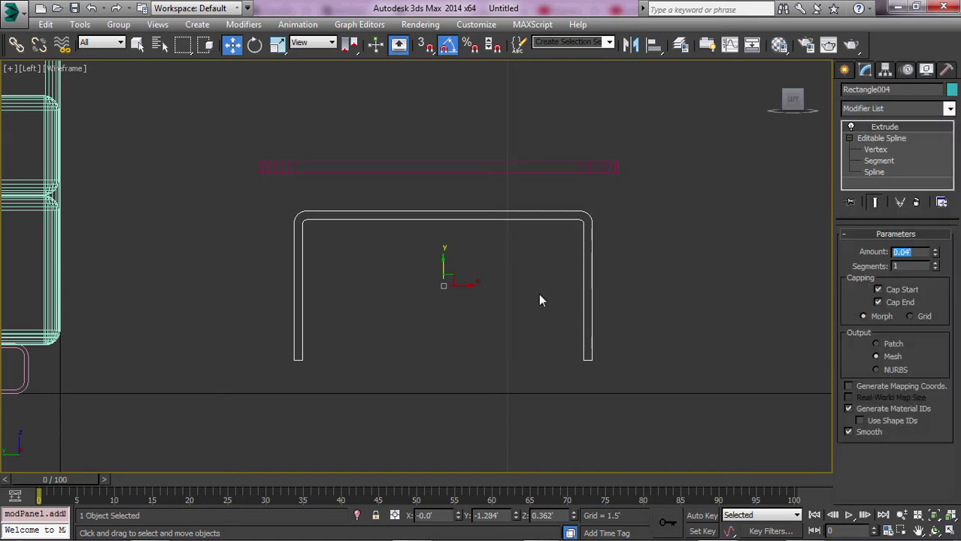
middle_click_drag(610, 314, 588, 312)
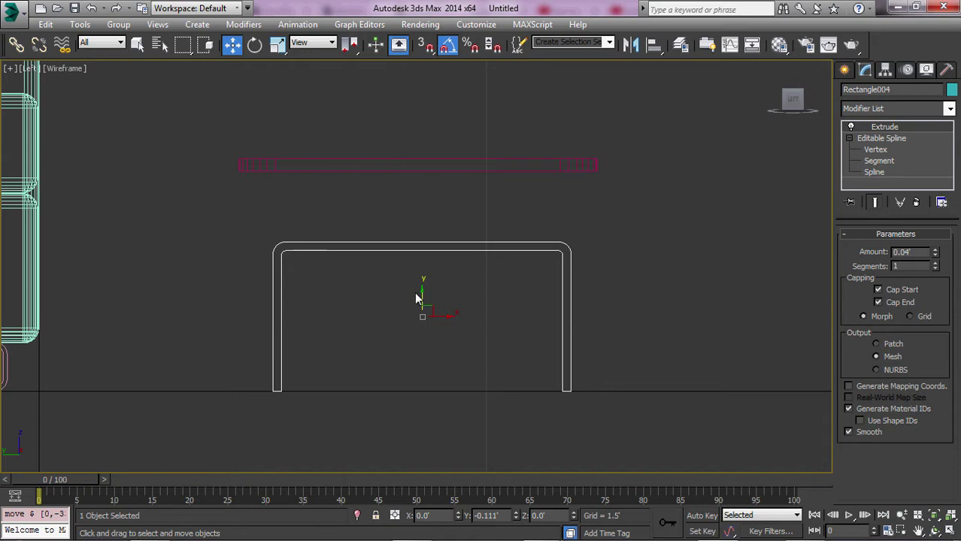
key("alt+w")
right_click(714, 370)
key("alt+w")
type("2")
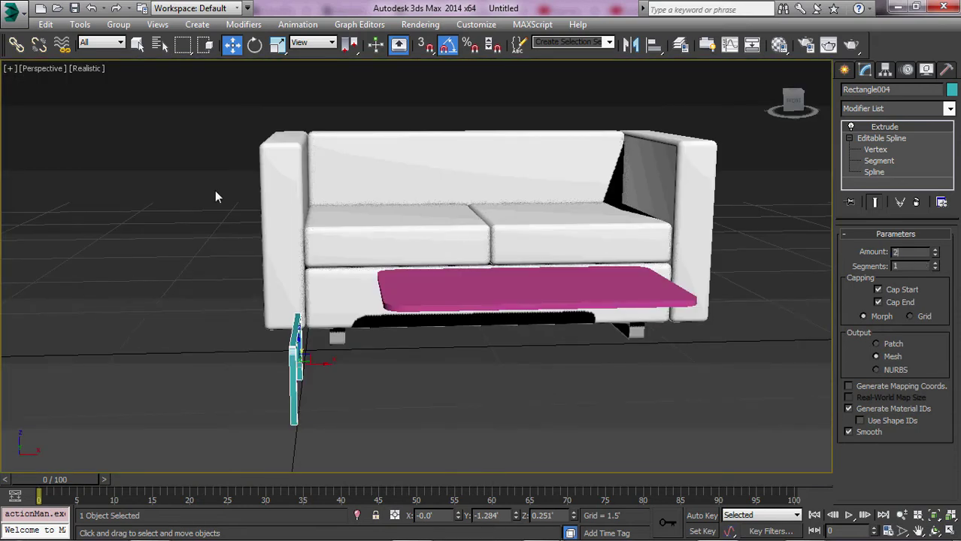
key("Return")
Move the leg under the pink tabletop and set the extrusion amount to 0.125
left_click_drag(313, 378, 447, 374)
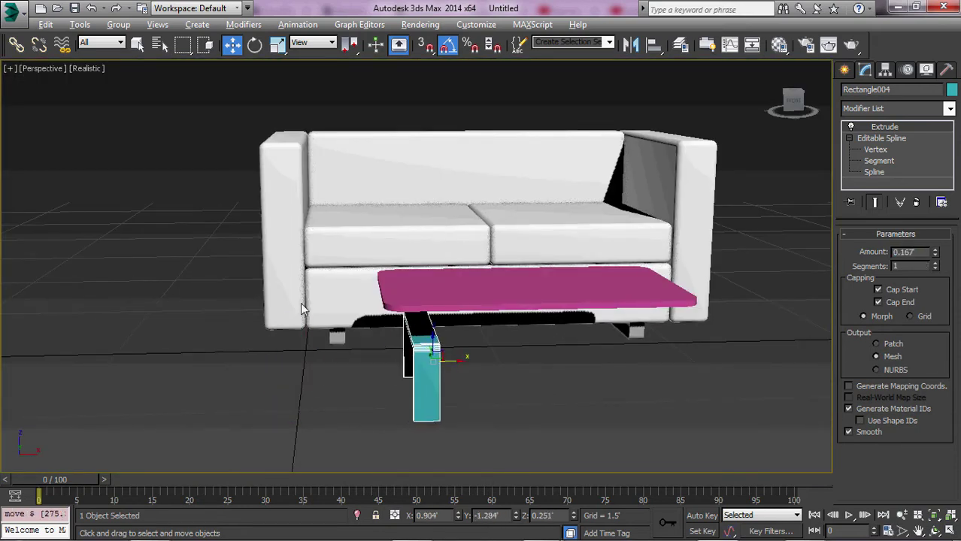
key("t")
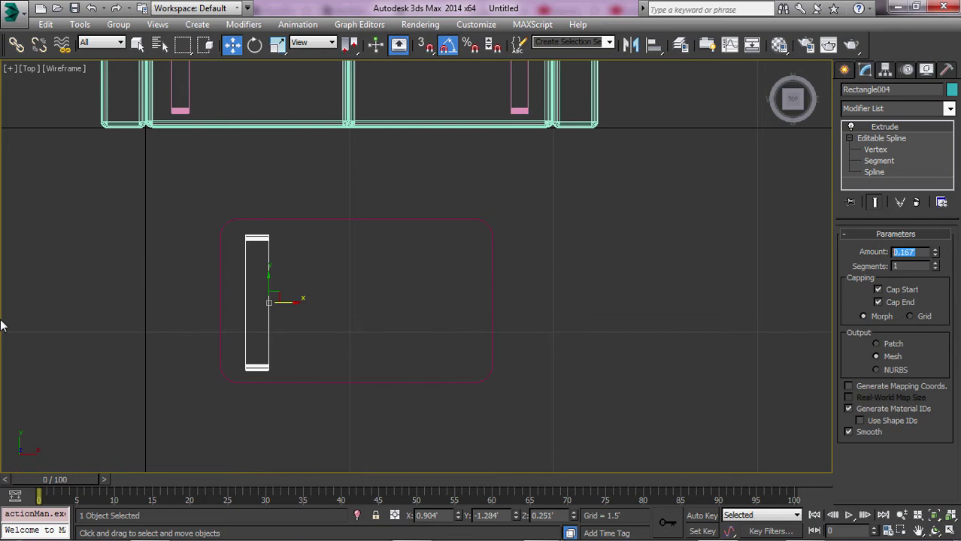
type("1.5")
key("Return")
type("0.125")
key("Return")
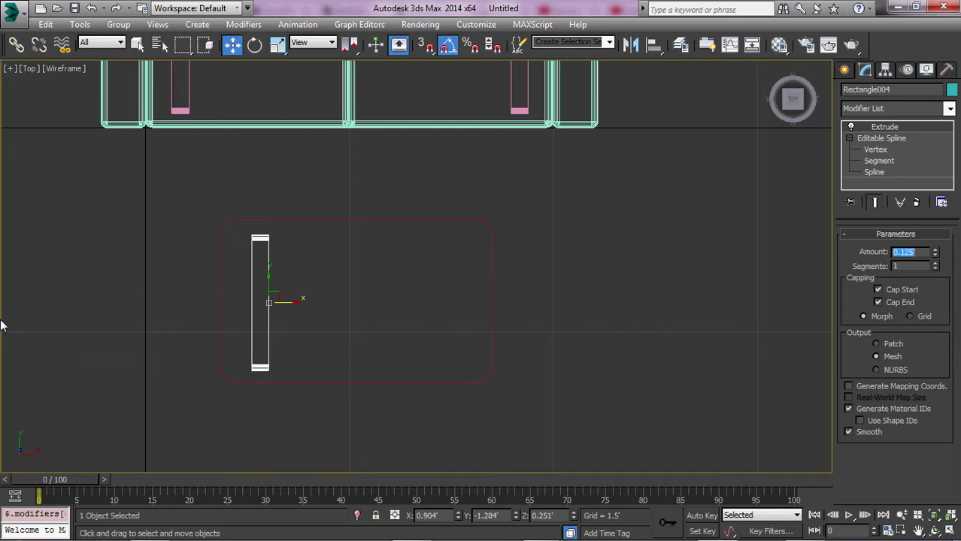
scroll(323, 308, "up", 2)
Shift-copy the leg to the tabletop's right end as Rectangle005, then nudge both legs into place
left_click_drag(296, 313, 542, 307, "shift")
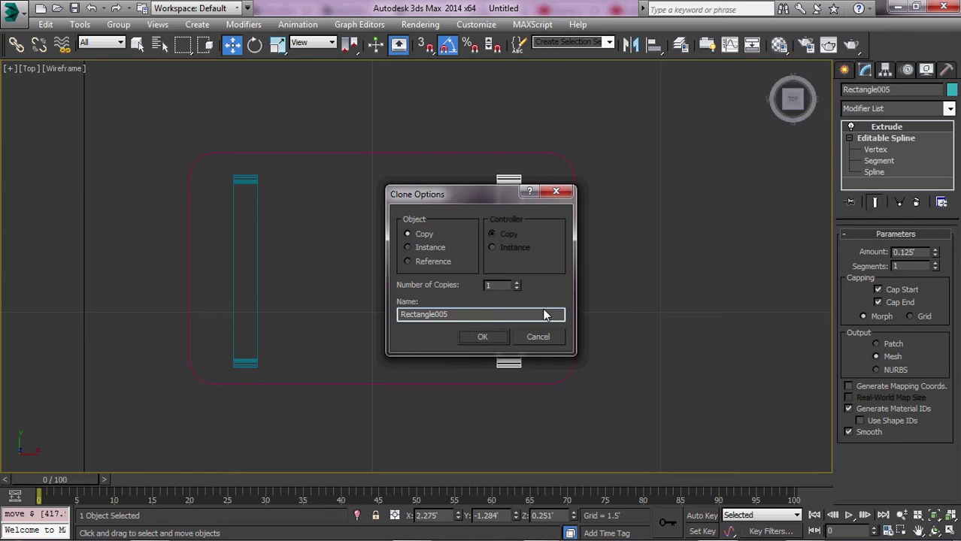
left_click(493, 339)
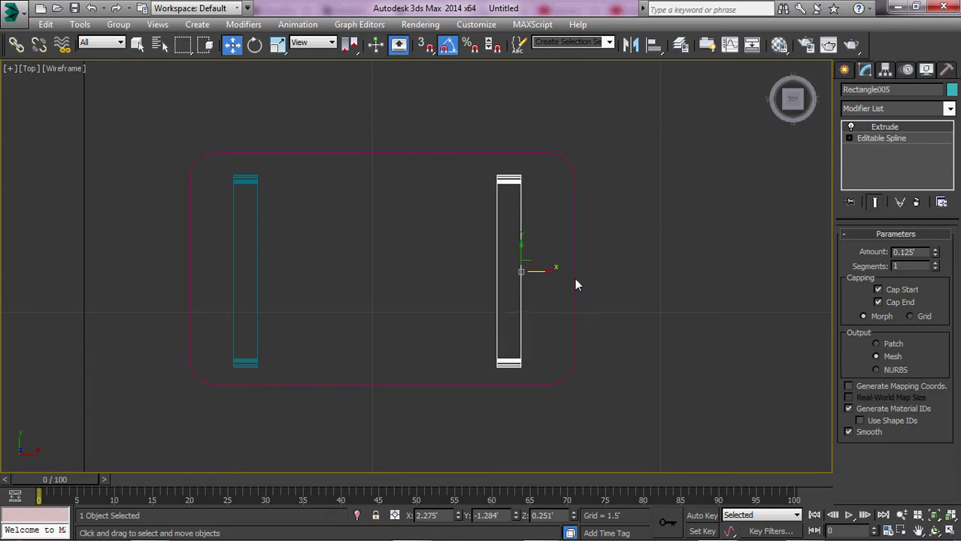
left_click_drag(544, 274, 548, 281)
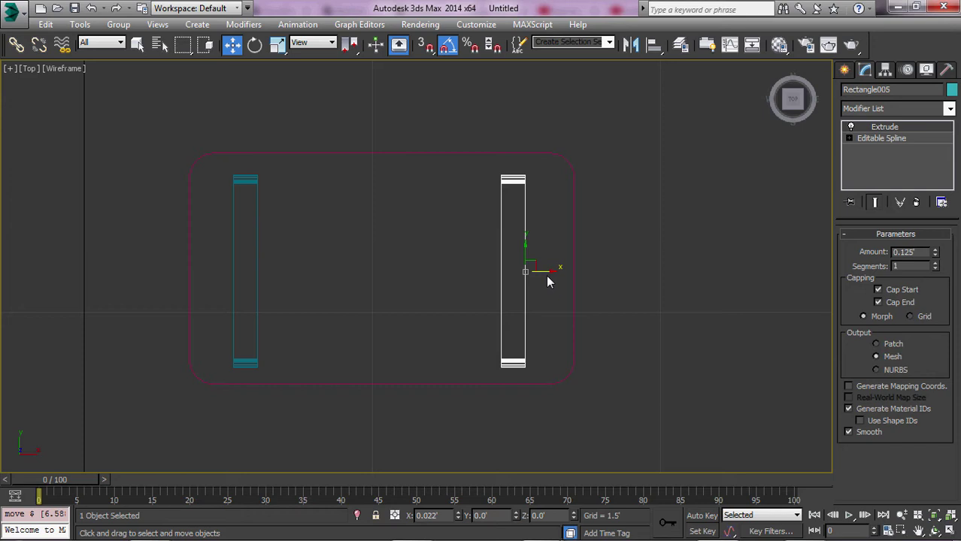
left_click(237, 262)
left_click_drag(285, 271, 290, 279)
left_click(415, 284)
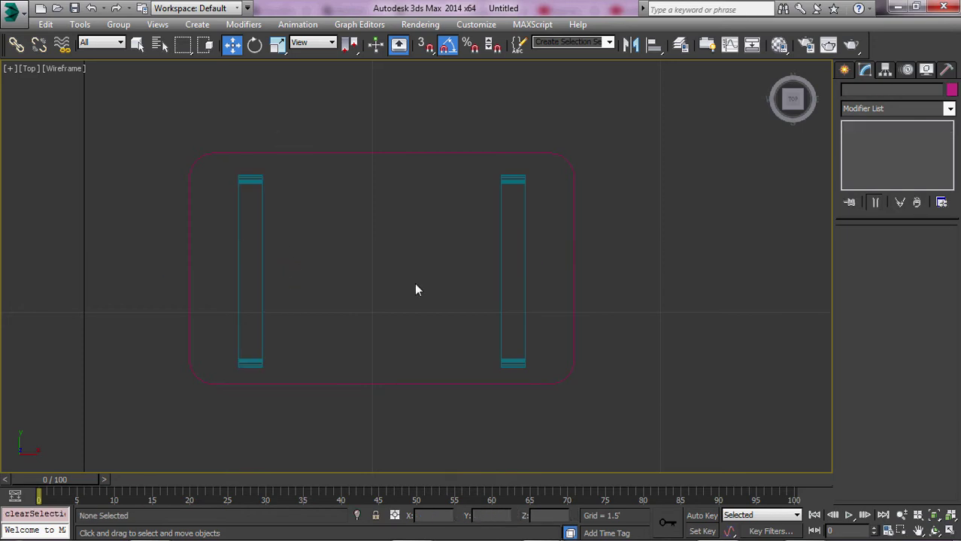
left_click(844, 69)
left_click(849, 91)
Draw a small circle of radius 0.027 on top of the left leg and nudge it down
left_click(865, 91)
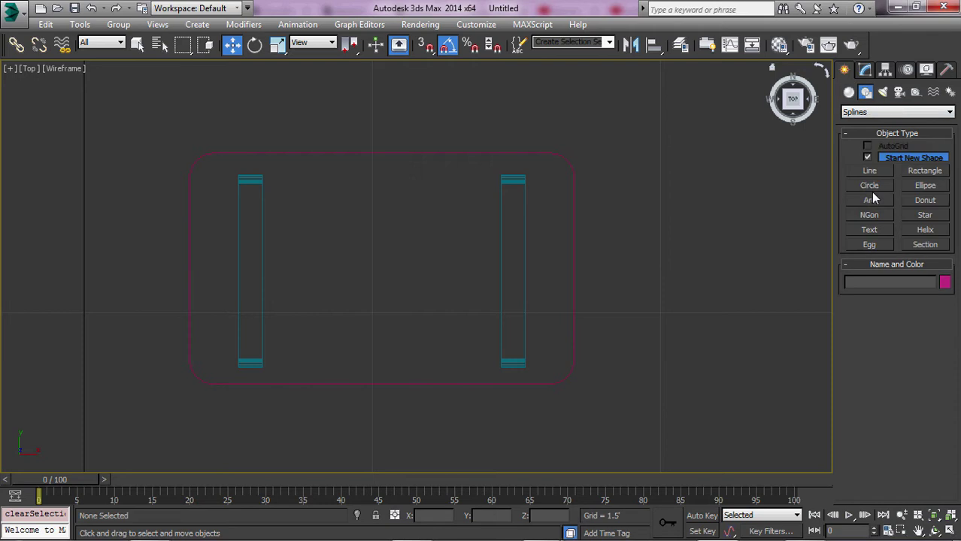
left_click(869, 185)
left_click_drag(250, 205, 249, 208)
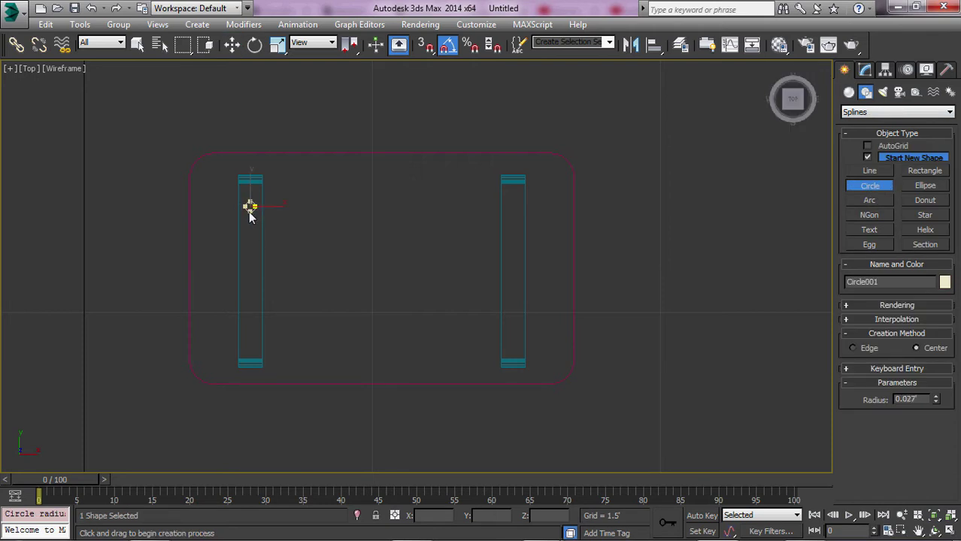
right_click(248, 209)
scroll(249, 208, "up", 3)
left_click(864, 69)
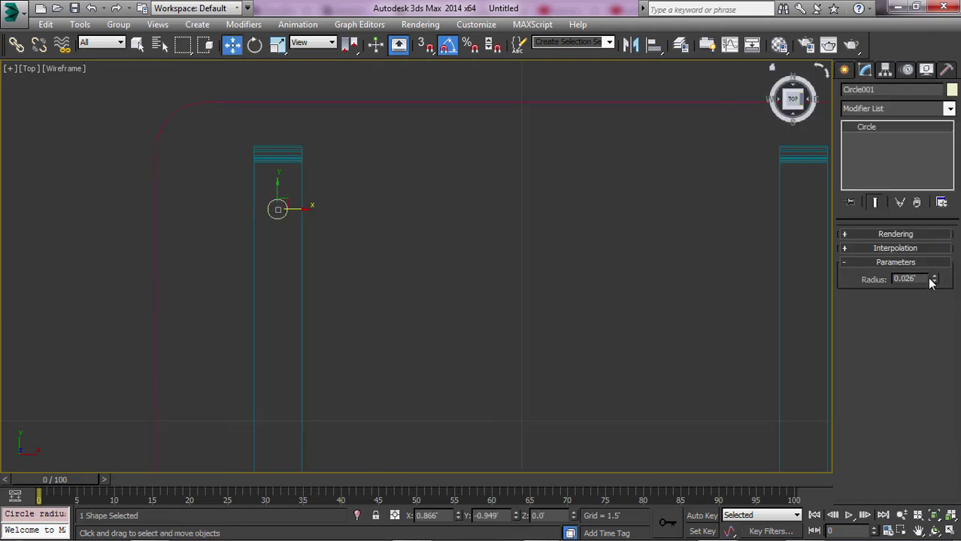
left_click(935, 277)
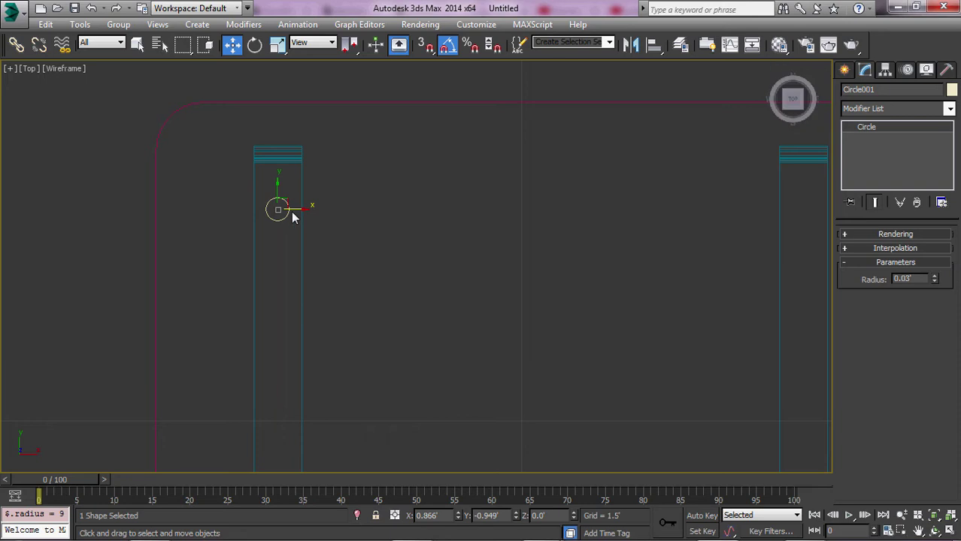
left_click_drag(290, 209, 290, 217)
Extrude the circle into a 0.016-high cylinder and lift it onto the leg frame in the Left view
left_click(880, 110)
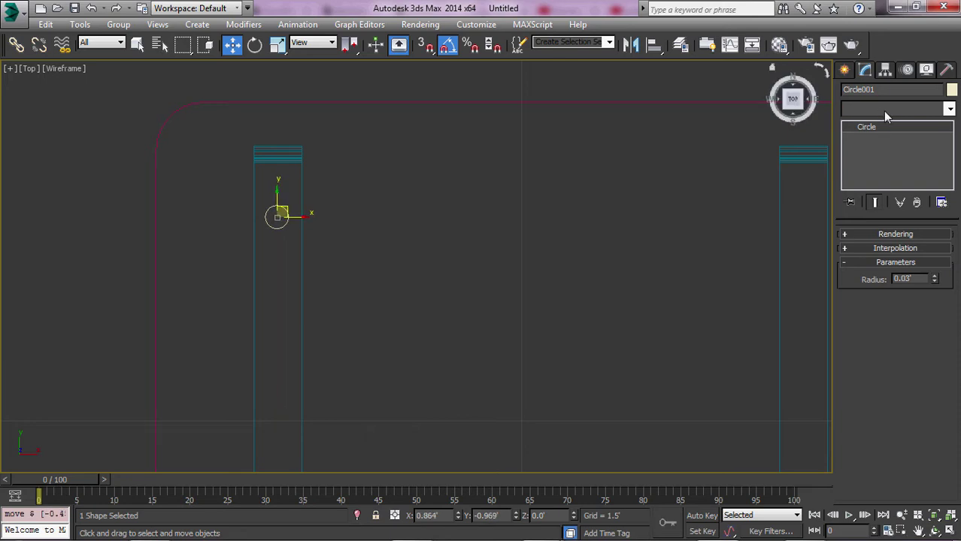
scroll(883, 183, "down", 5)
left_click(875, 183)
key("alt+w")
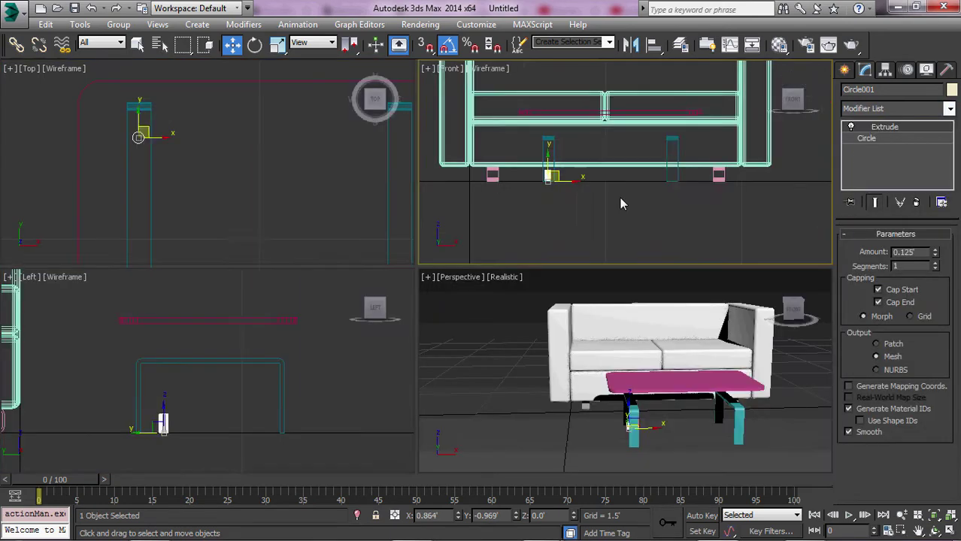
key("alt+w")
key("l")
left_click_drag(332, 378, 342, 236)
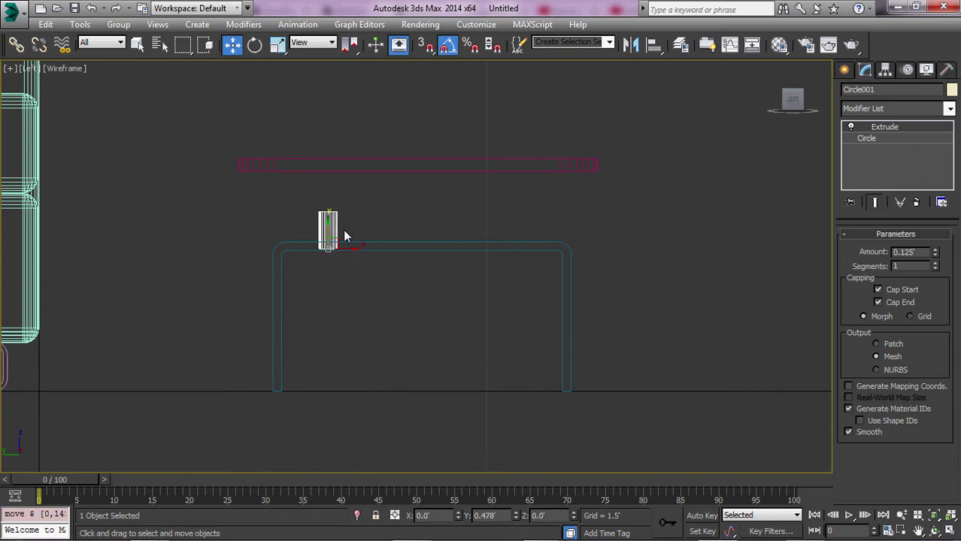
key("z")
scroll(451, 335, "down", 4)
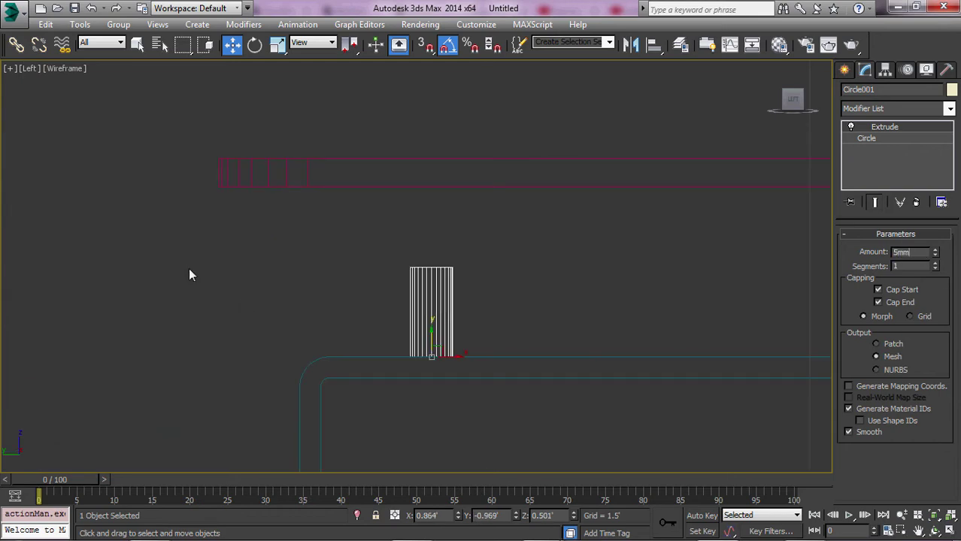
key("Return")
scroll(190, 275, "down", 4)
In the Top view, copy the cylinder down the left leg
key("alt+w")
right_click(216, 155)
key("alt+w")
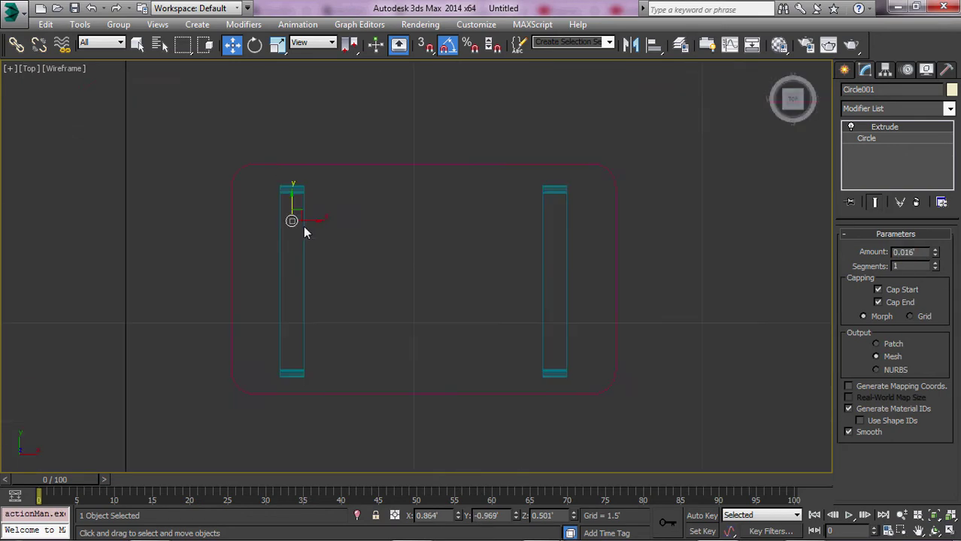
scroll(305, 331, "up", 2)
mouse_move(285, 158)
left_mouse_down("shift")
mouse_move(285, 339)
mouse_move(299, 333)
left_mouse_up("shift")
key("Return")
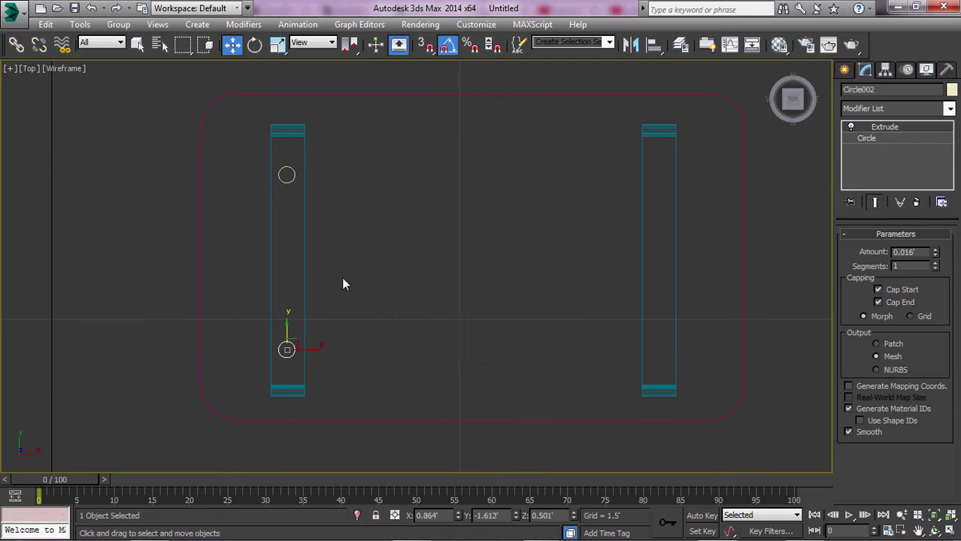
Copy both circles across to the right side of the table
scroll(343, 284, "up", 2)
left_click(265, 130, "ctrl")
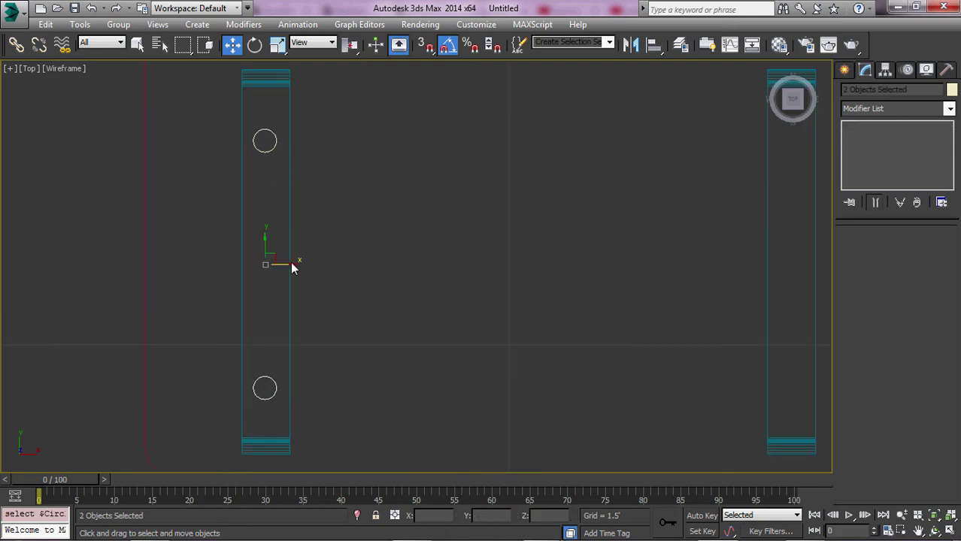
left_click_drag(290, 262, 813, 304)
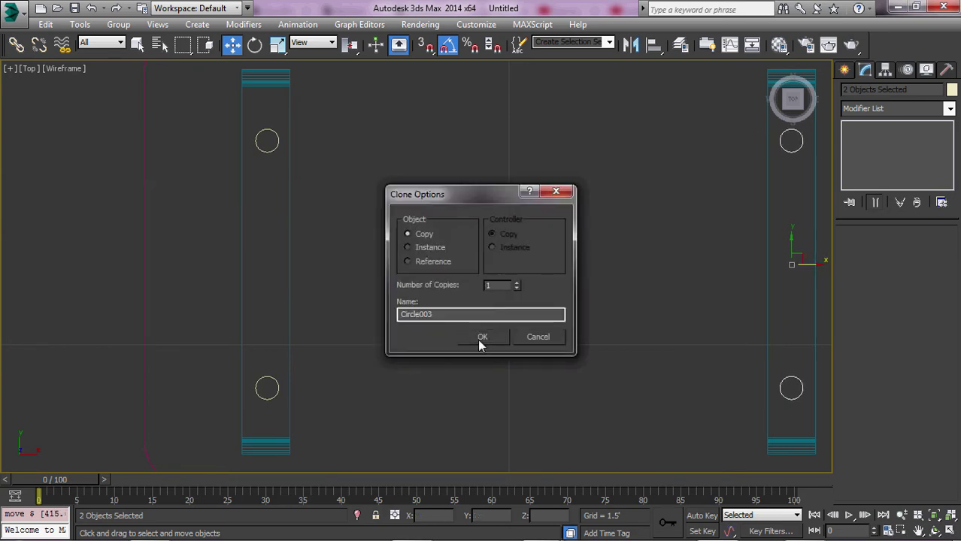
left_click(482, 333)
In the Left view, move the top box down onto the frame and make it thinner
scroll(455, 271, "down", 3)
key("alt+w")
left_click(232, 378)
key("alt+w")
mouse_move(322, 118)
left_mouse_down()
mouse_move(382, 193)
mouse_move(358, 242)
mouse_move(377, 281)
left_mouse_up()
scroll(358, 242, "up", 2)
scroll(338, 250, "up", 2)
key("r")
key("w")
left_click(201, 308)
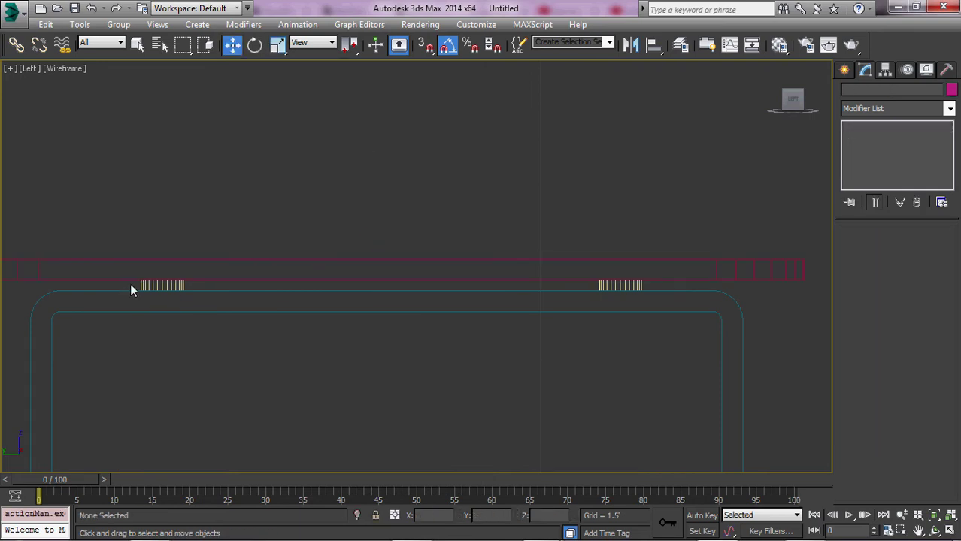
Select the four coffee-table pieces and view them in Perspective
left_click_drag(130, 284, 644, 295)
key("super+shift")
key("m")
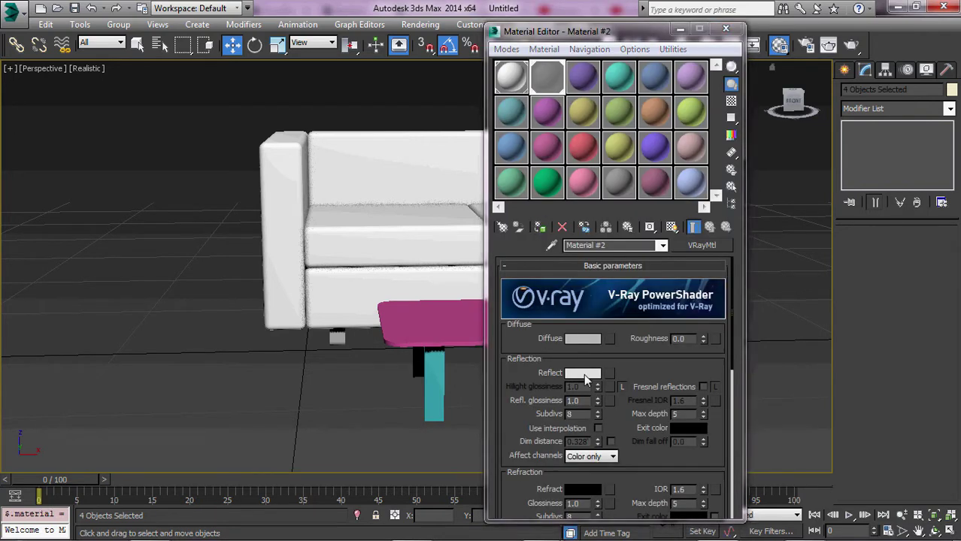
Give the leg material a white Reflect colour and 0.8 reflection glossiness
left_click(583, 373)
left_click(515, 205)
type("0.8")
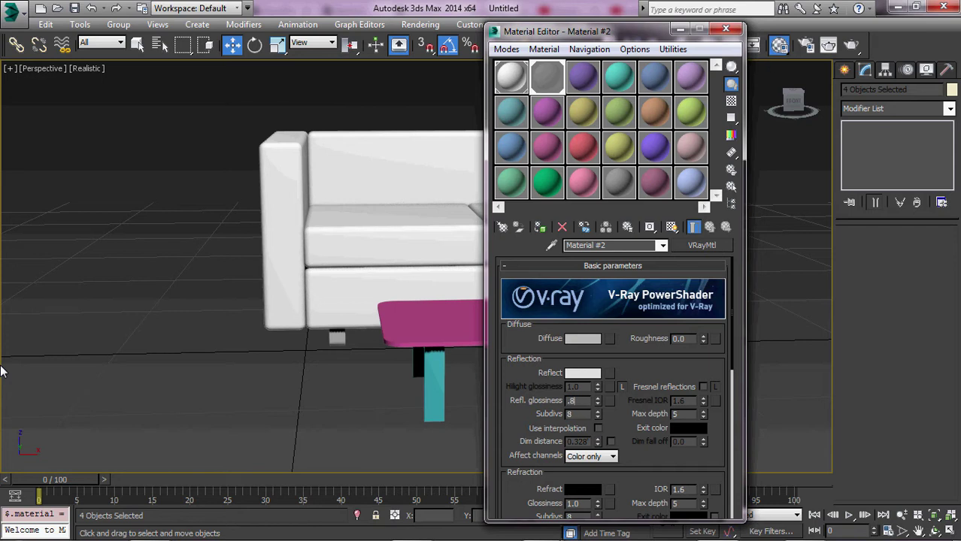
key("Return")
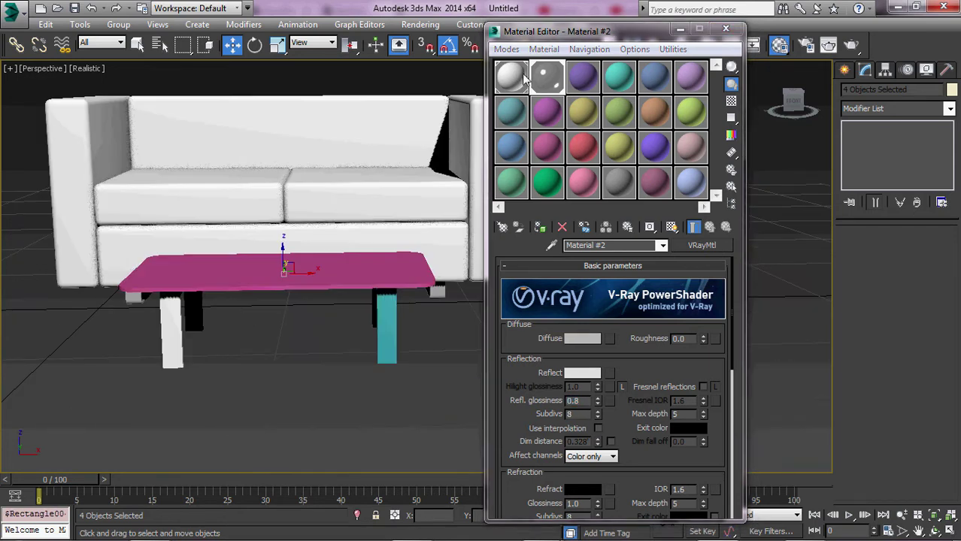
Assign a fresh VRayMtl from a new slot to the table top
left_click(350, 266)
left_click(511, 81)
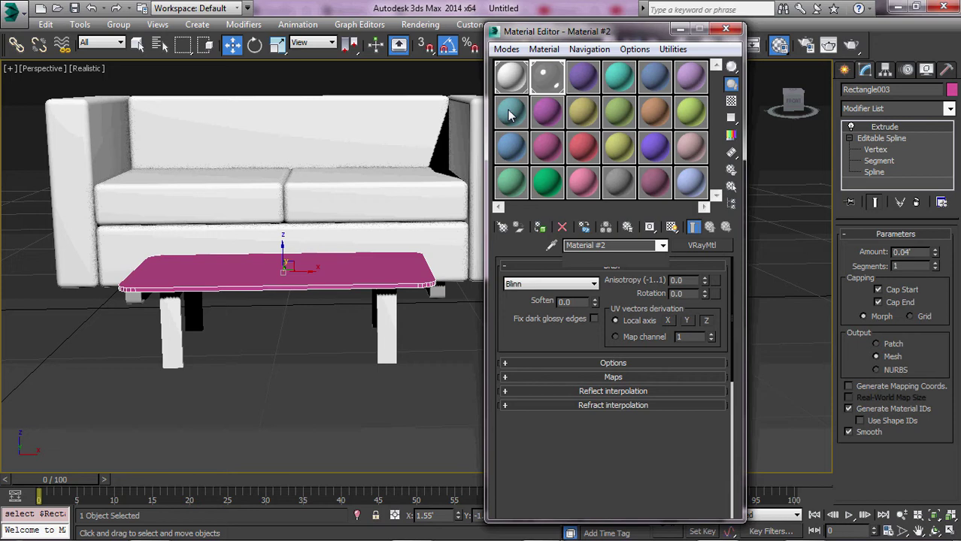
left_click(509, 113)
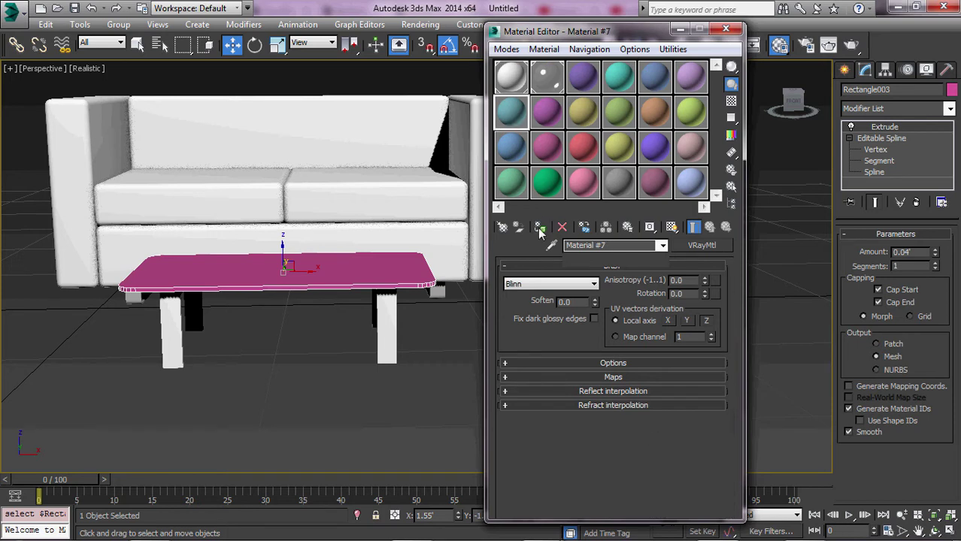
left_click(271, 312)
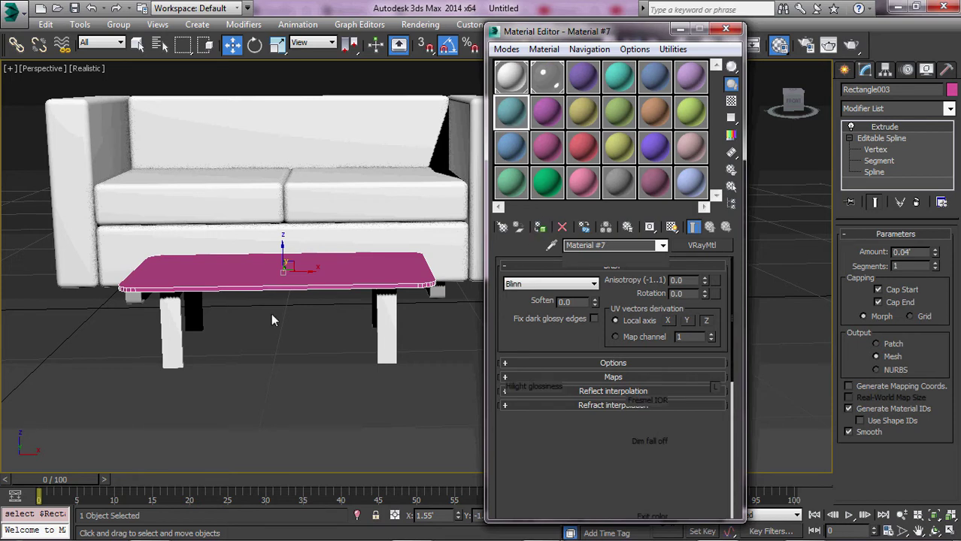
Set the top material's Refract colour to near white for clear glass
scroll(629, 338, "down", 5)
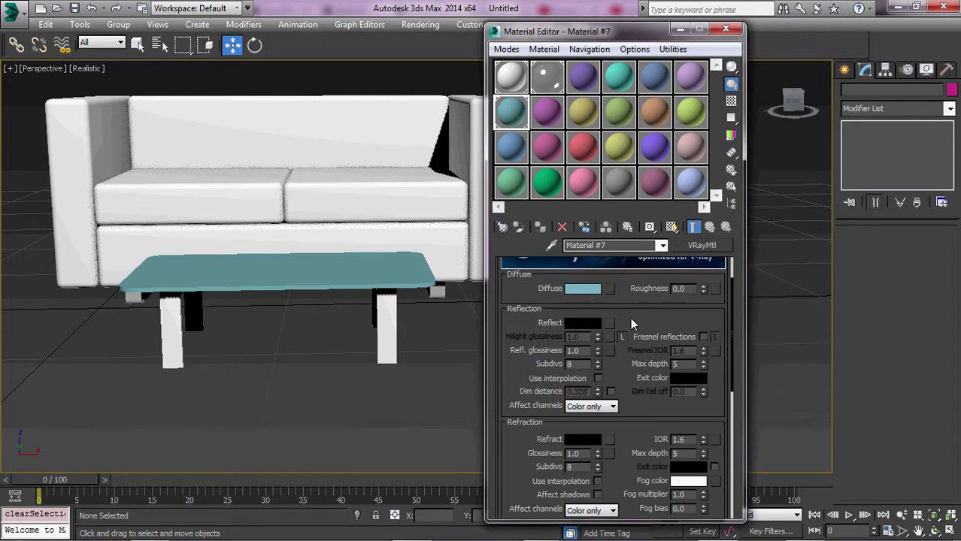
scroll(630, 317, "down", 1)
left_click(583, 400)
left_click_drag(407, 147, 412, 181)
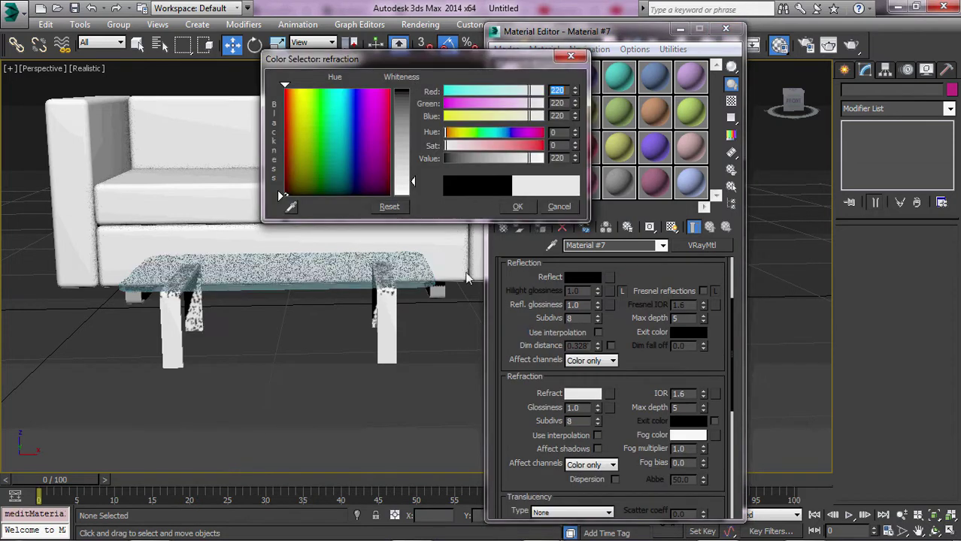
middle_click_drag(323, 338, 373, 323, "alt")
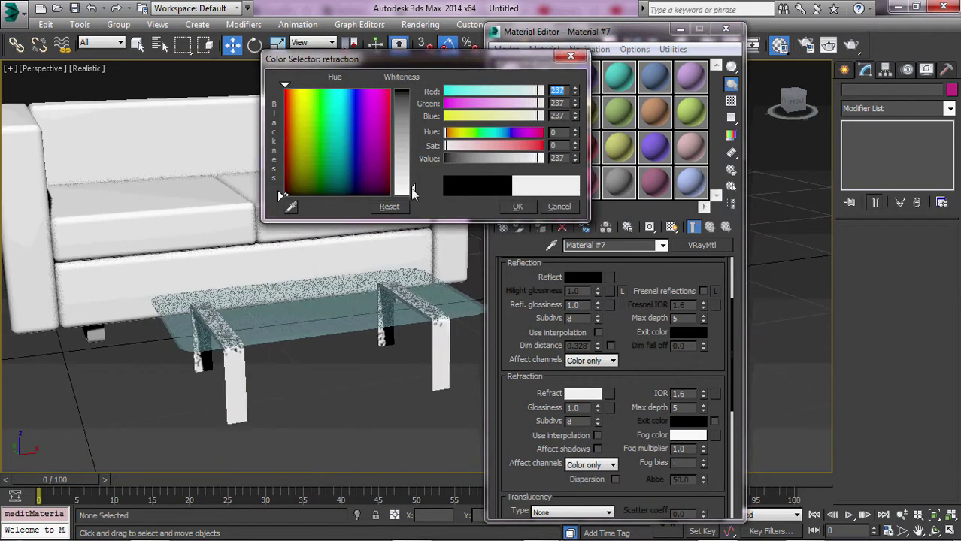
left_click_drag(413, 181, 412, 190)
left_click(516, 208)
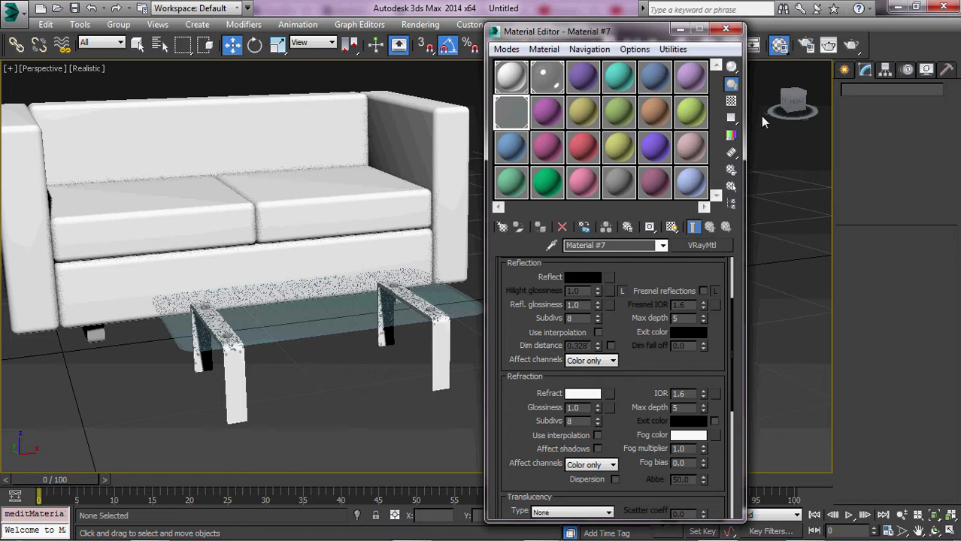
scroll(611, 382, "down", 3)
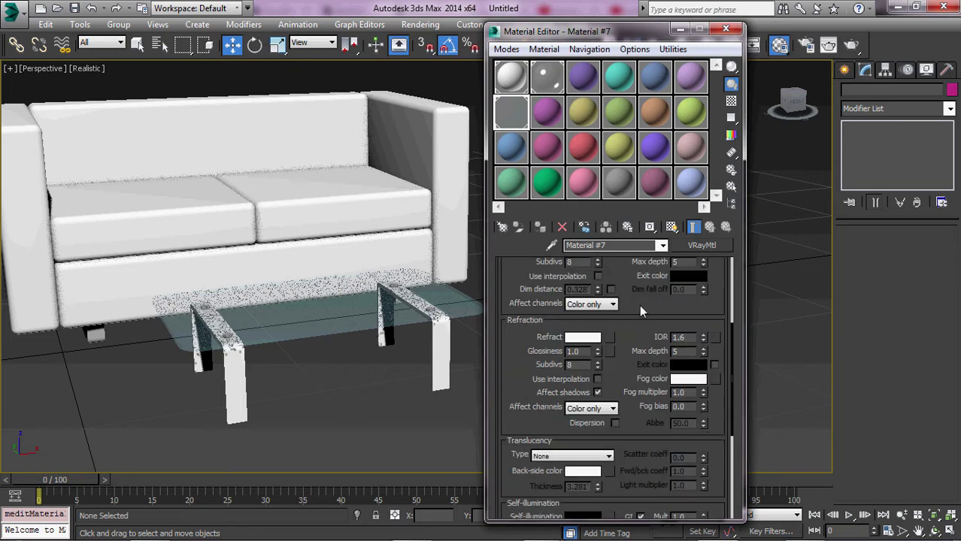
scroll(638, 278, "up", 5)
Close the Material Editor and group all the glass table parts as Group002
left_click(726, 29)
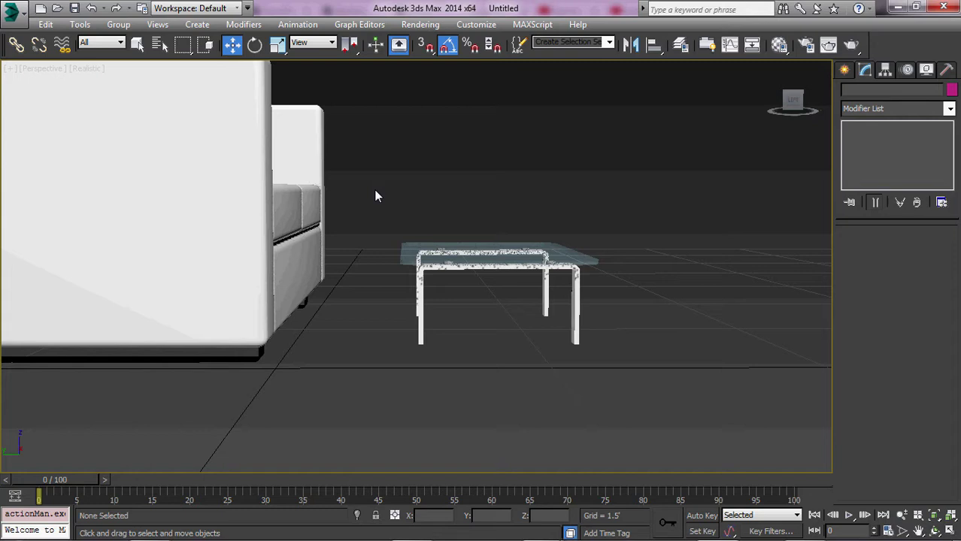
left_click_drag(376, 196, 648, 376)
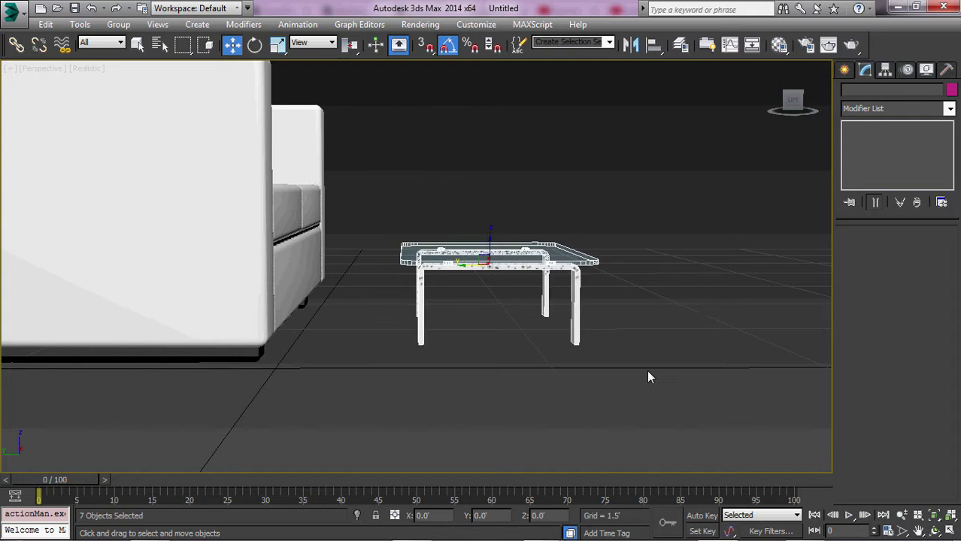
middle_click_drag(648, 376, 506, 328, "alt")
left_click(118, 24)
left_click(130, 38)
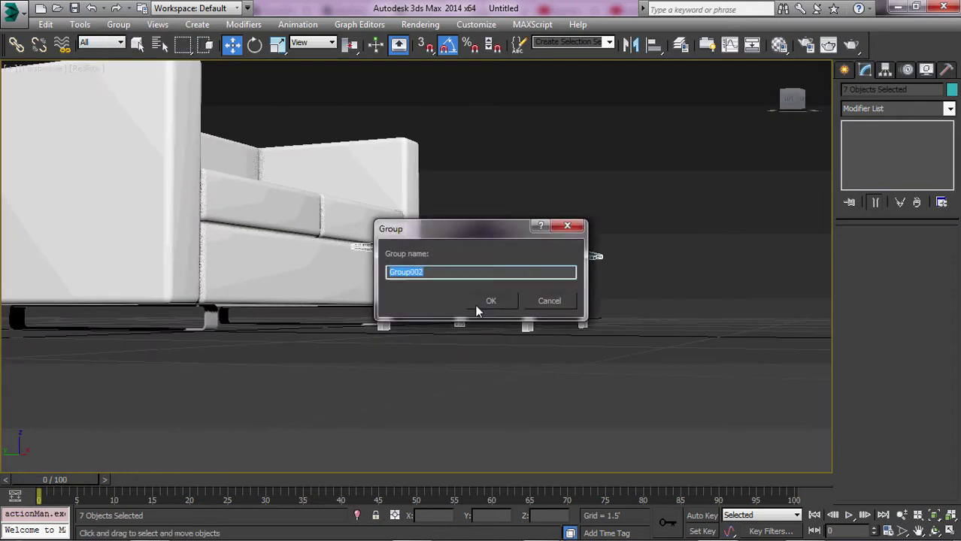
left_click(488, 300)
Create a VRayPlane in front of the table
middle_click_drag(493, 217, 396, 278, "alt")
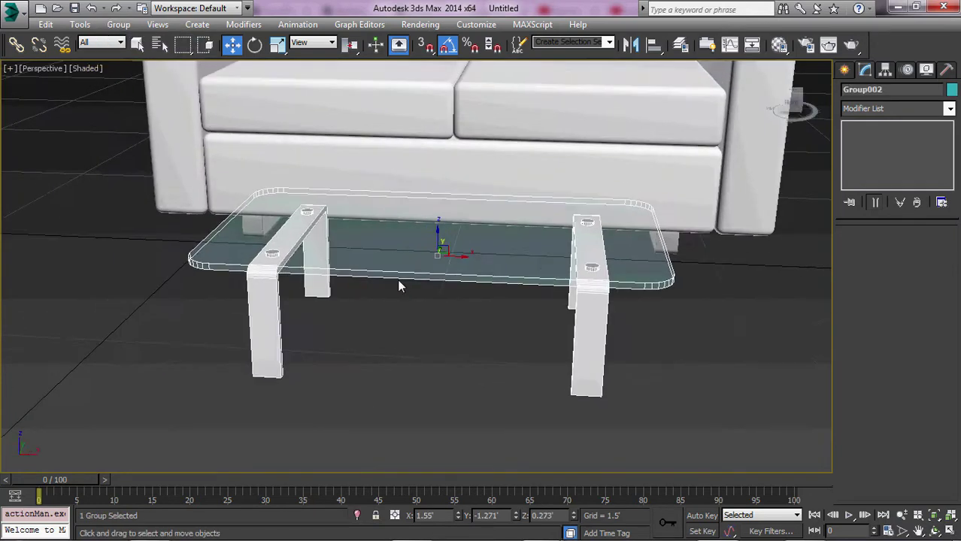
scroll(448, 289, "down", 5)
left_click(843, 69)
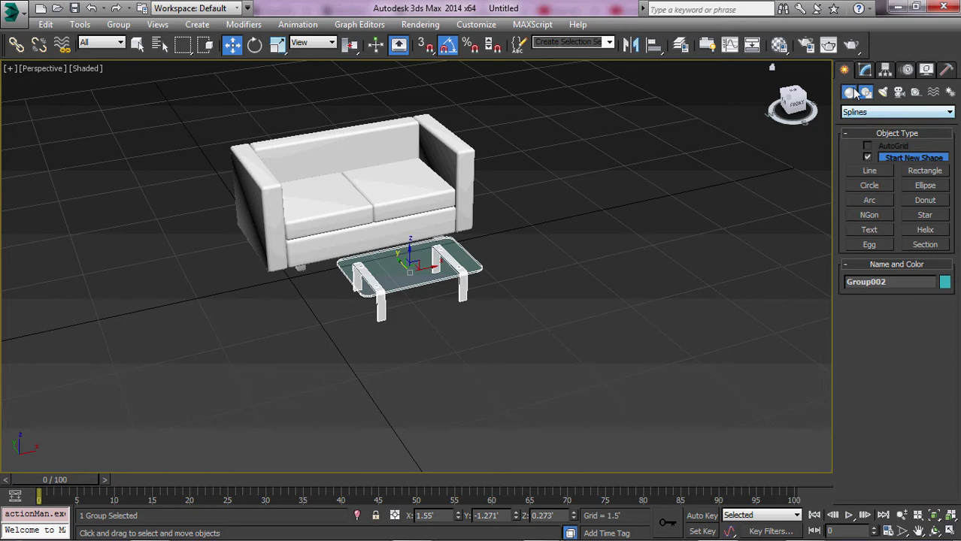
left_click(849, 91)
left_click(896, 111)
left_click(851, 253)
left_click(869, 174)
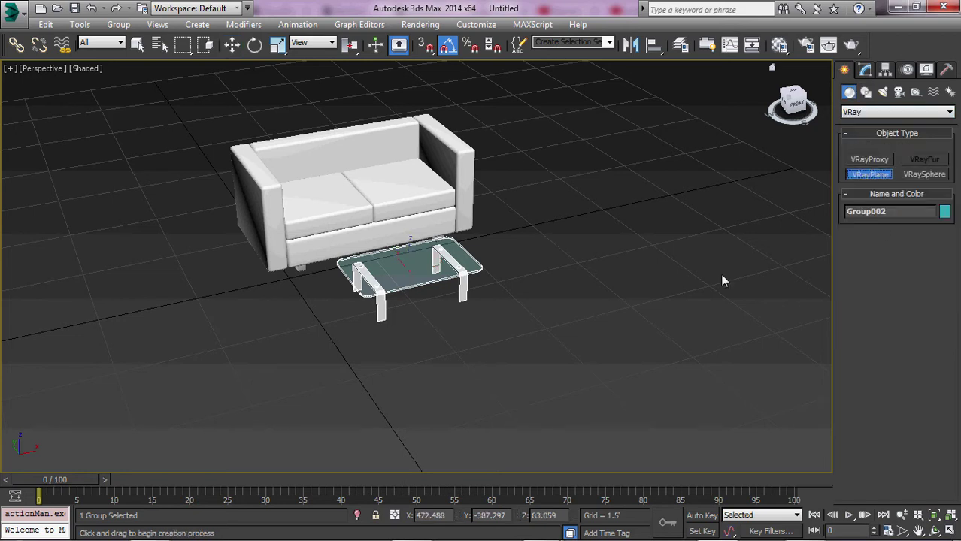
left_click(428, 324)
Zero the VRayPlane's X and Y position so it sits at world origin
right_click(227, 47)
right_click(462, 164)
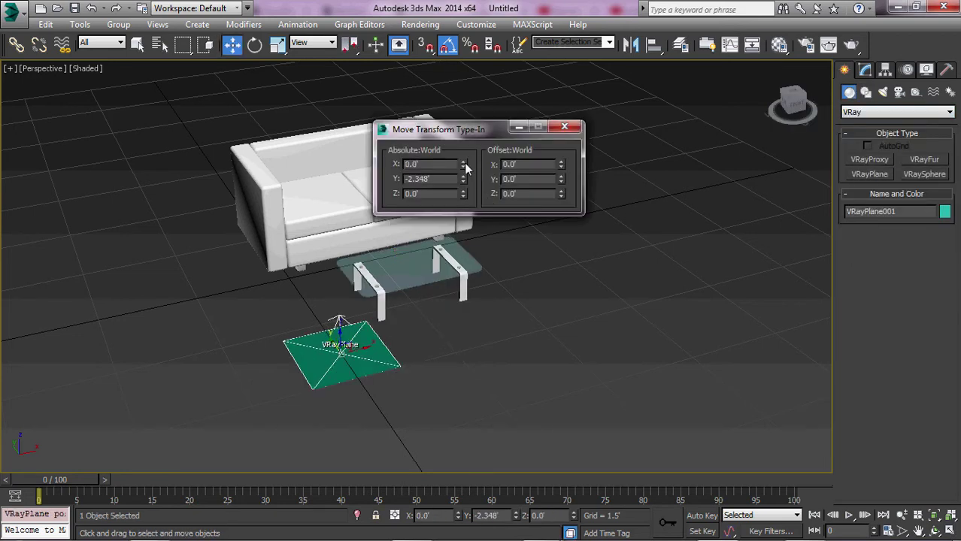
right_click(462, 179)
mouse_move(436, 133)
left_mouse_down()
mouse_move(496, 211)
mouse_move(423, 97)
left_mouse_up()
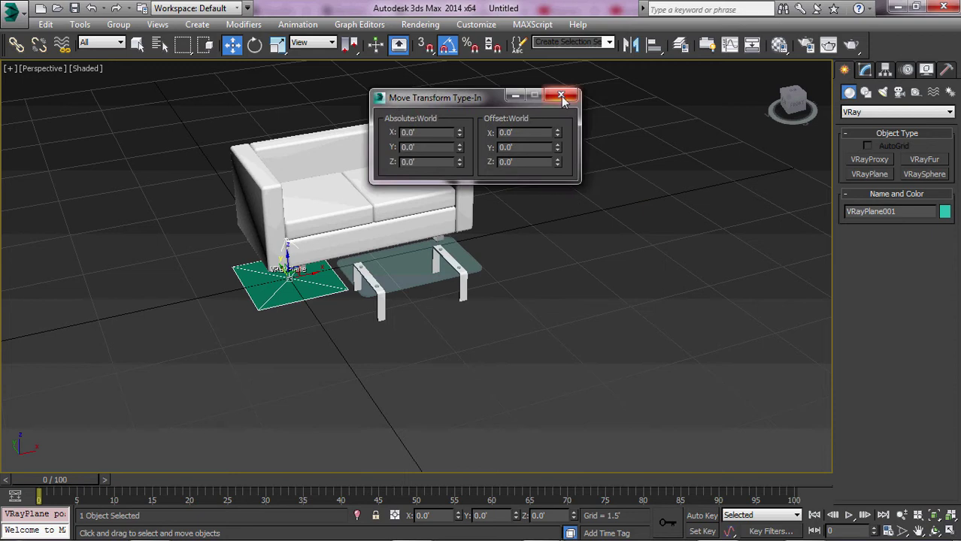
left_click(551, 90)
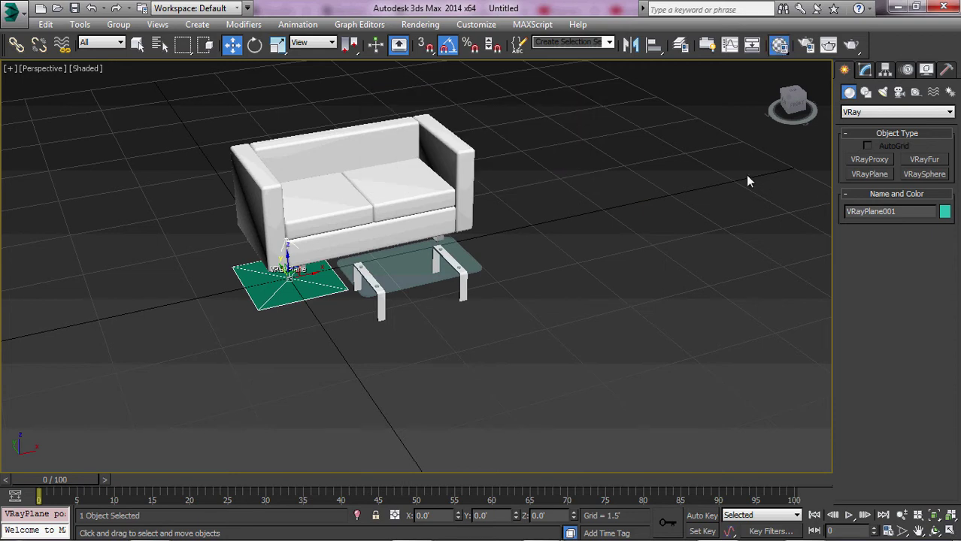
key("m")
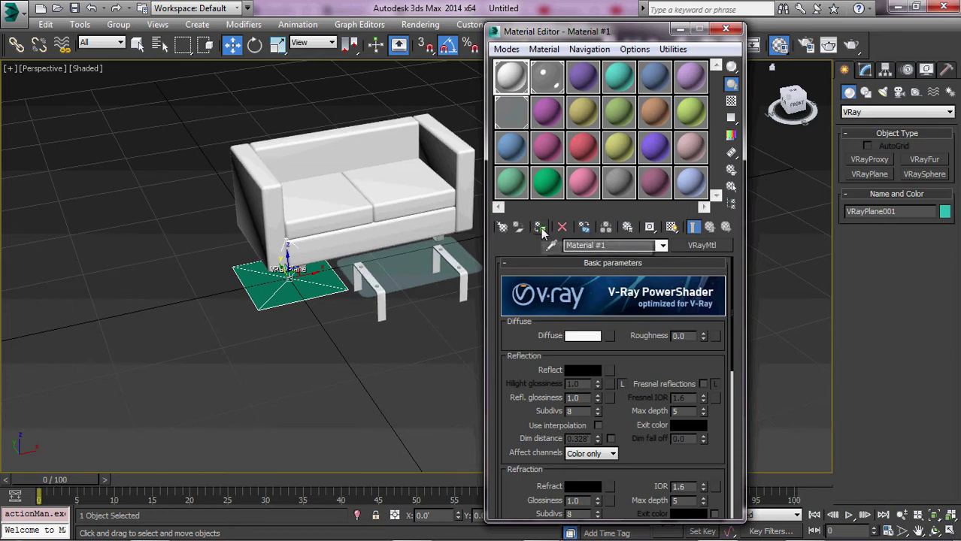
Load the Flooring Tiles material from New Library.mat into an unused slot, then close the editor
left_click(512, 148)
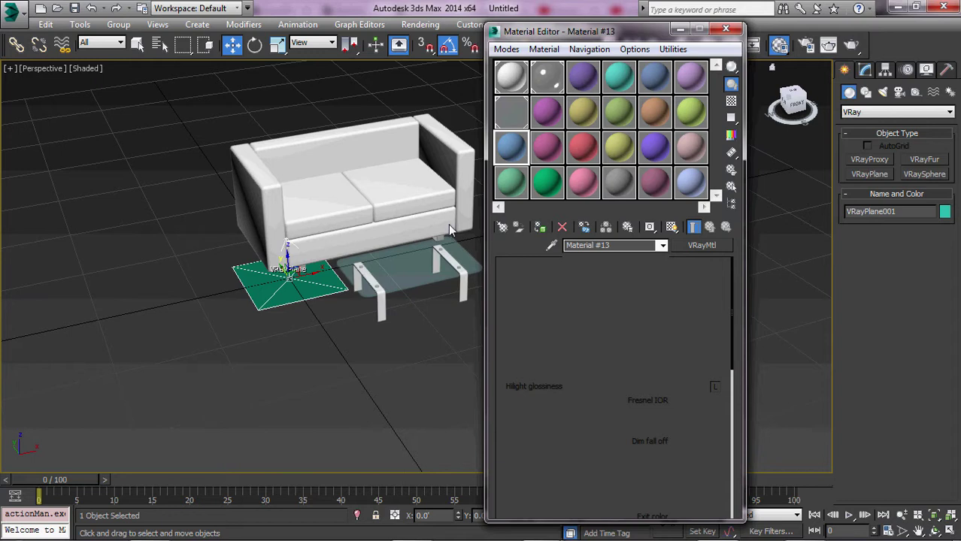
key("g")
left_click(246, 125)
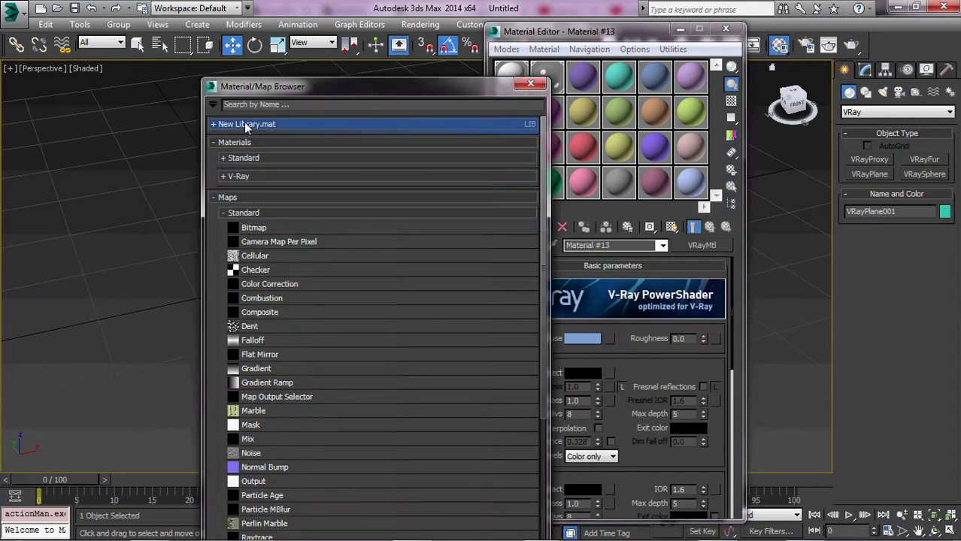
left_click(246, 125)
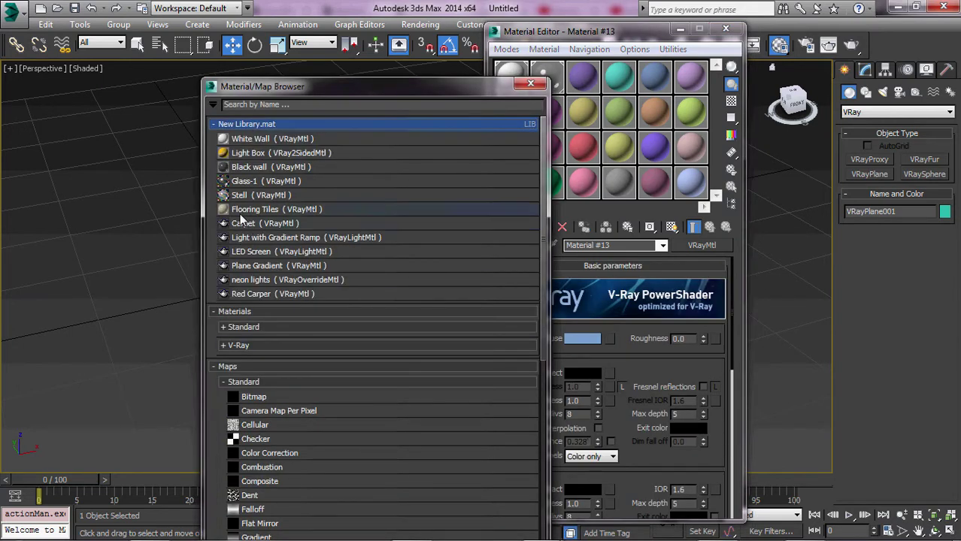
double_click(241, 210)
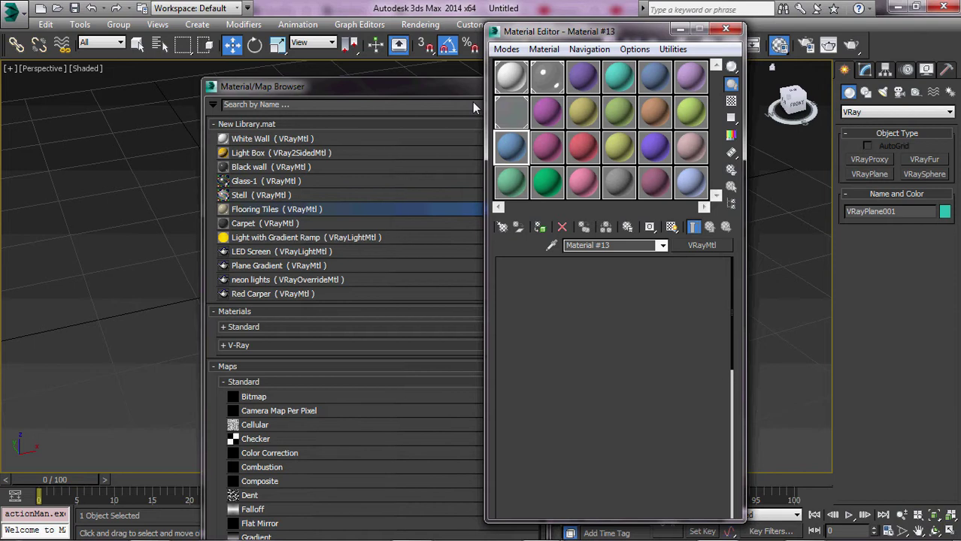
left_click(560, 87)
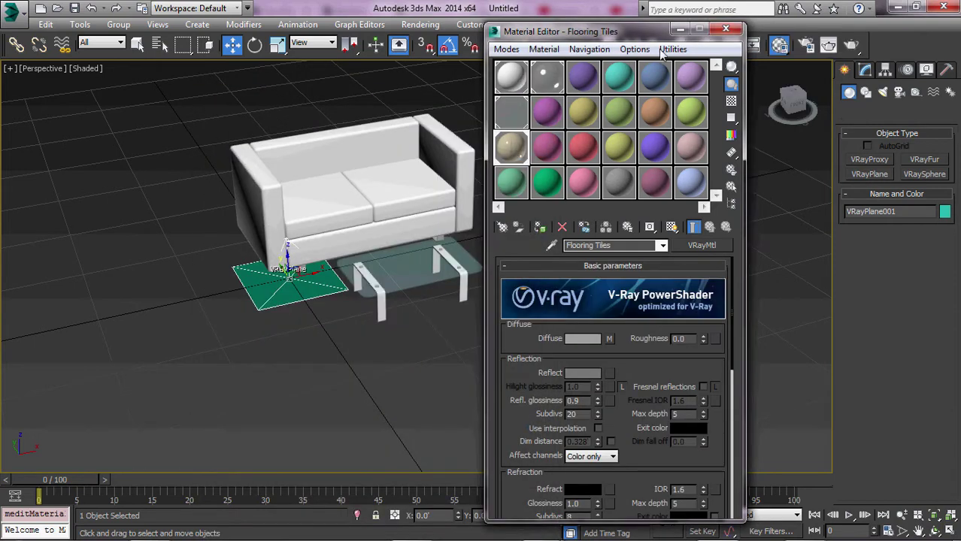
left_click(725, 29)
scroll(518, 267, "up", 3)
scroll(519, 267, "down", 2)
Draw a long Standard Primitive box behind the sofa as the wall
left_click(897, 112)
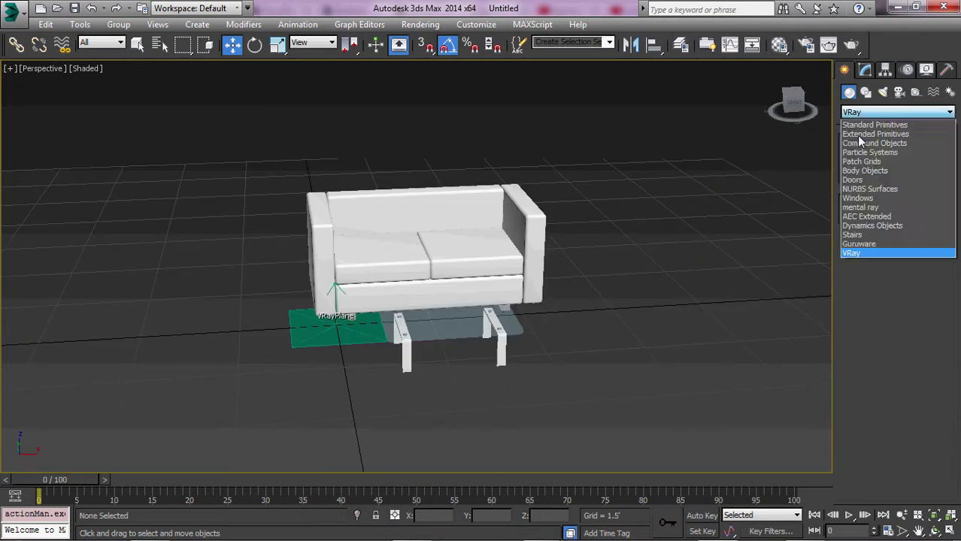
left_click(874, 124)
left_click(870, 160)
middle_click_drag(596, 247, 491, 290, "alt")
left_click_drag(491, 290, 700, 281)
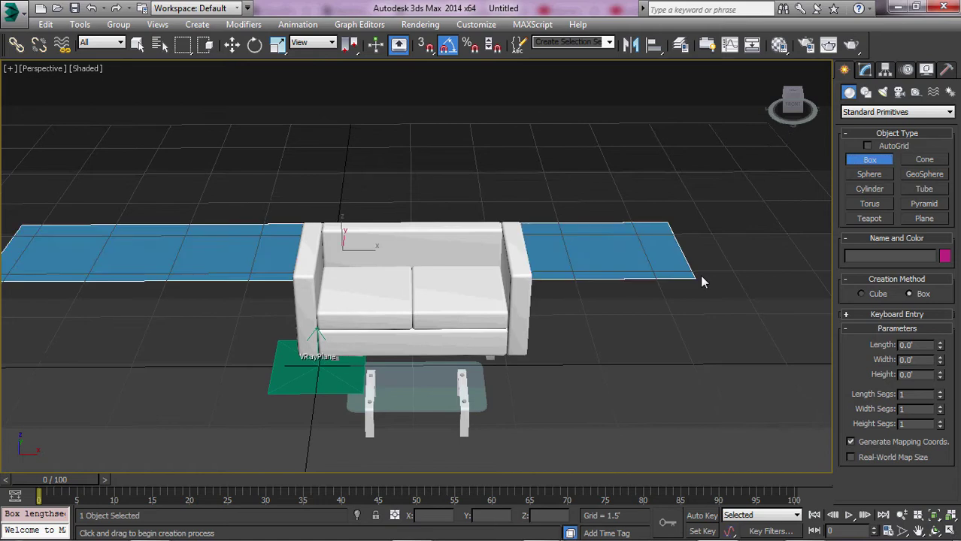
left_click(691, 133)
right_click(691, 133)
key("f")
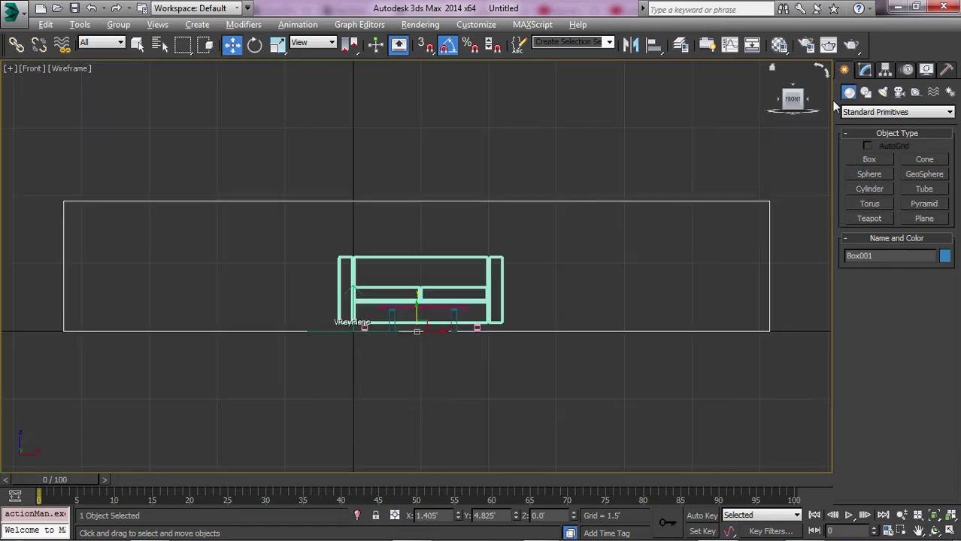
Set the wall box to 8.0' height and 32.0' width
left_click(865, 69)
type("8.0'")
key("Return")
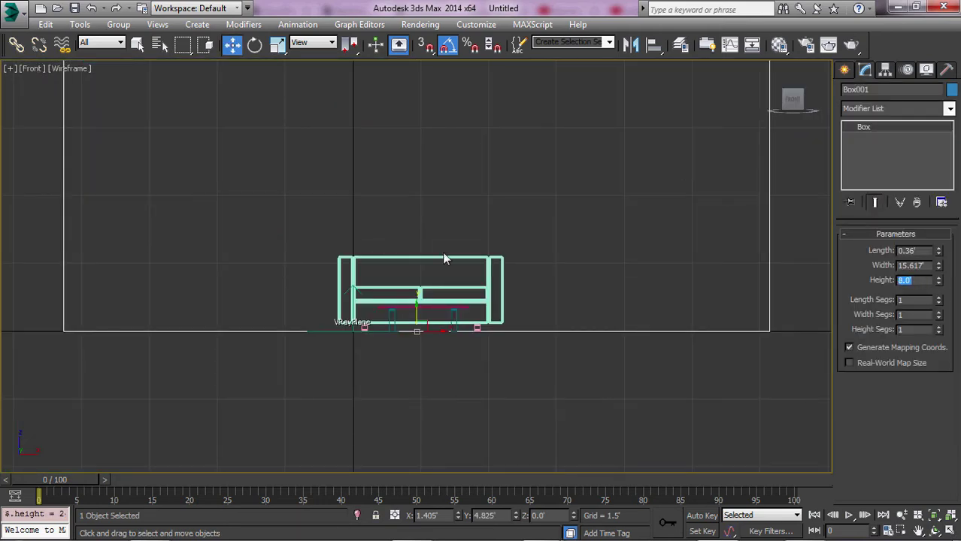
key("z")
double_click(907, 267)
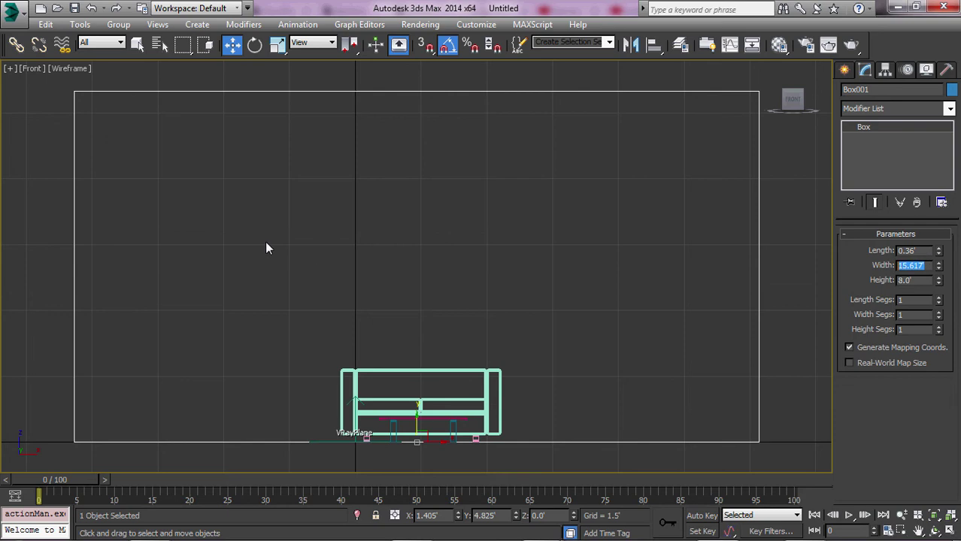
type("32")
key("Return")
key("z")
In the Top view, move the wall box behind the sofa, then return to Perspective
left_click_drag(352, 182, 489, 296)
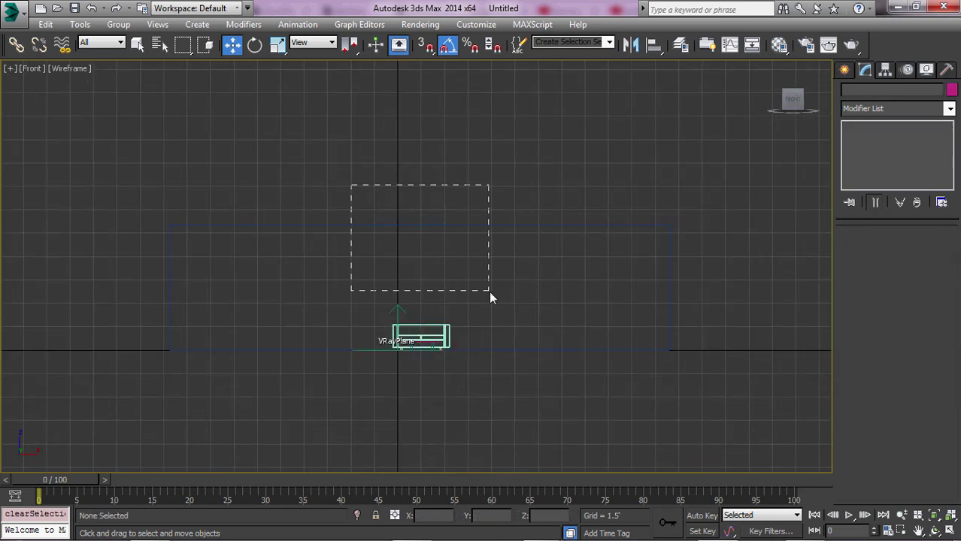
key("Tab")
type("0.25'")
left_click(562, 290)
key("t")
key("z")
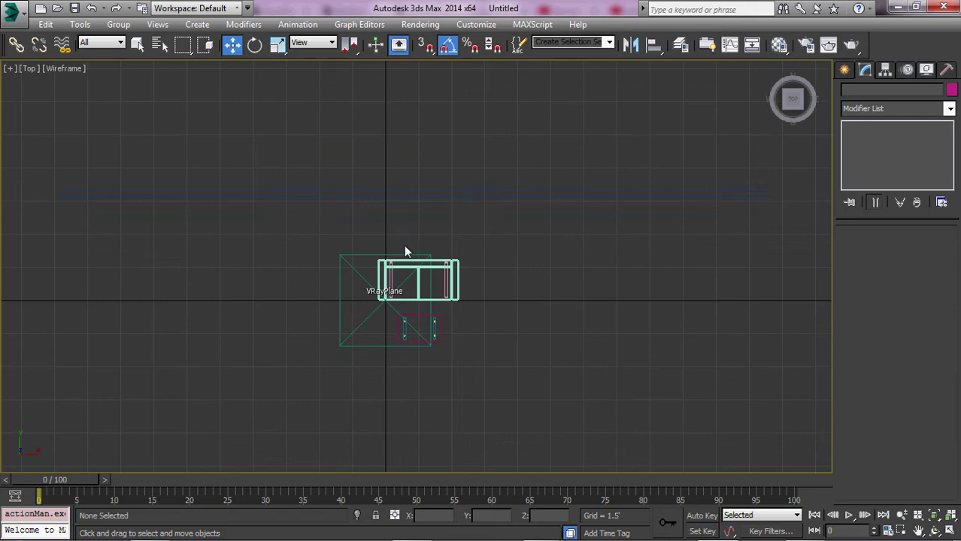
mouse_move(457, 207)
left_mouse_down()
mouse_move(421, 159)
mouse_move(422, 325)
mouse_move(426, 303)
left_mouse_up()
key("z")
scroll(424, 312, "up", 5)
left_click(582, 359)
key("p")
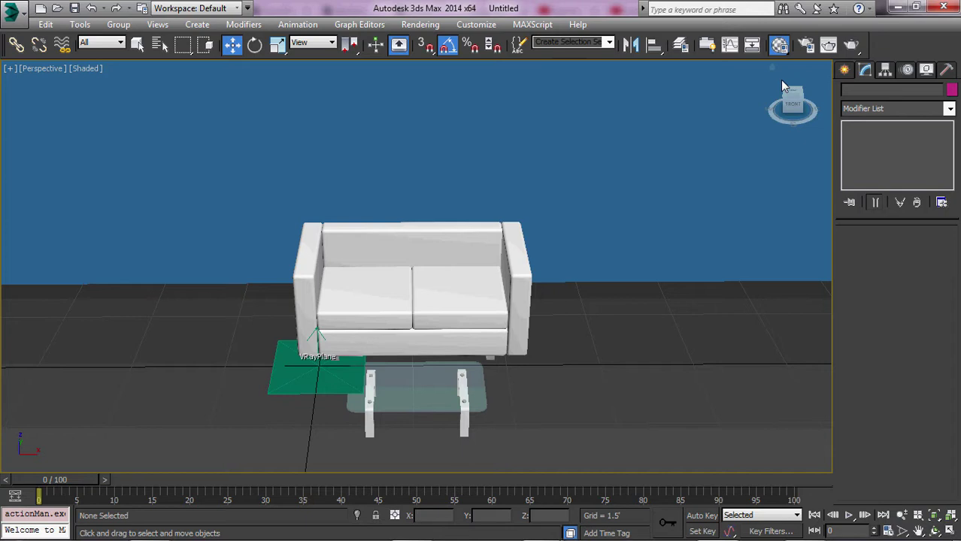
Change the teal wall material's diffuse to a muted grey-teal, roughly RGB 90/119/118
key("m")
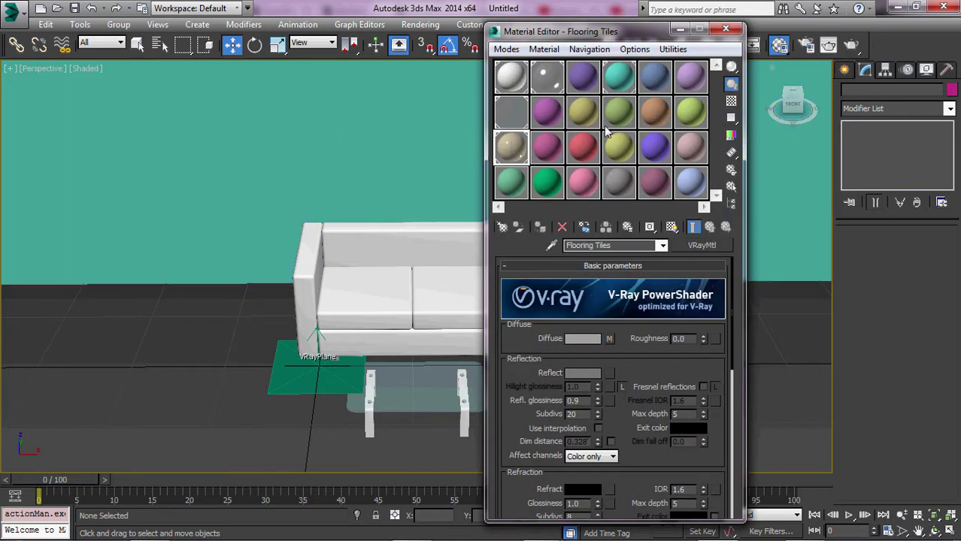
left_click(619, 78)
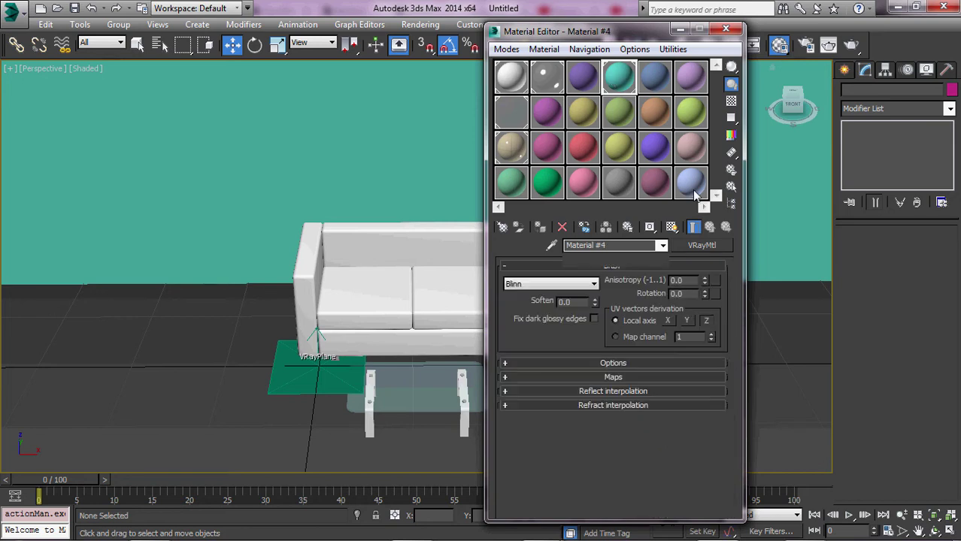
scroll(650, 330, "up", 10)
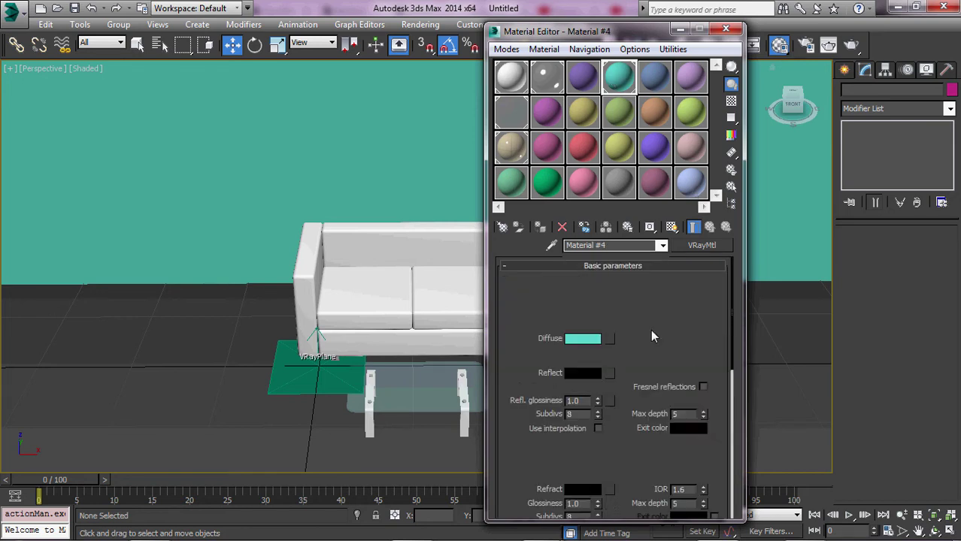
left_click(587, 338)
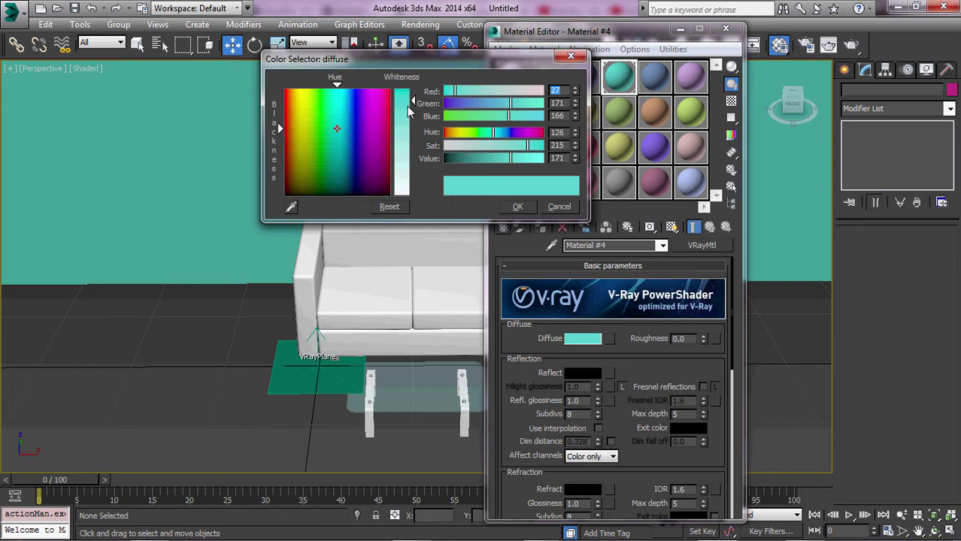
mouse_move(528, 145)
left_mouse_down()
mouse_move(458, 144)
mouse_move(492, 170)
left_mouse_up()
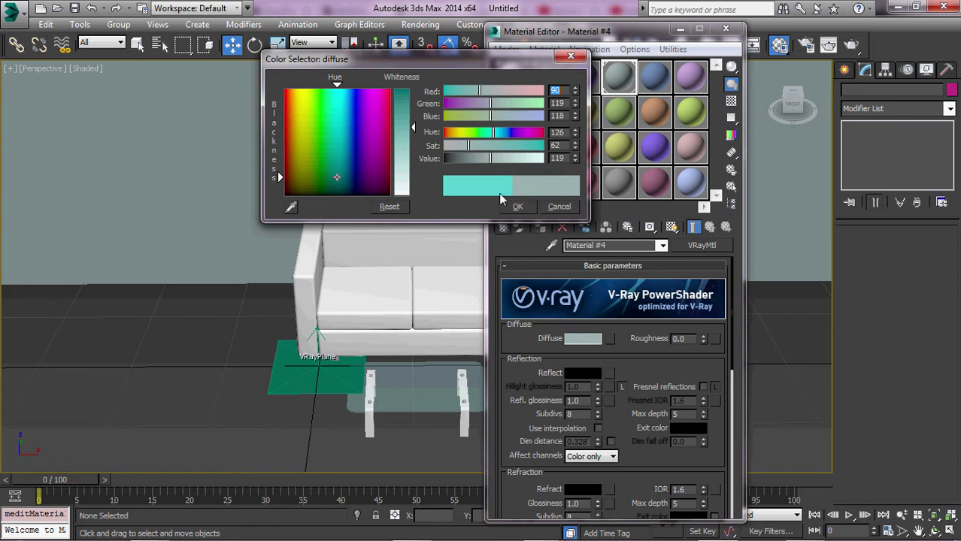
left_click_drag(493, 163, 491, 164)
left_click(521, 207)
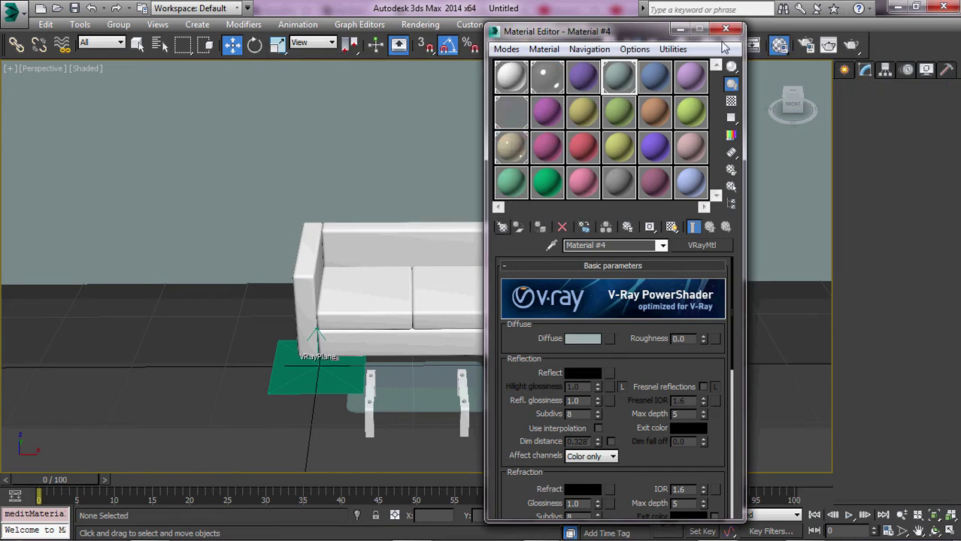
left_click(509, 78)
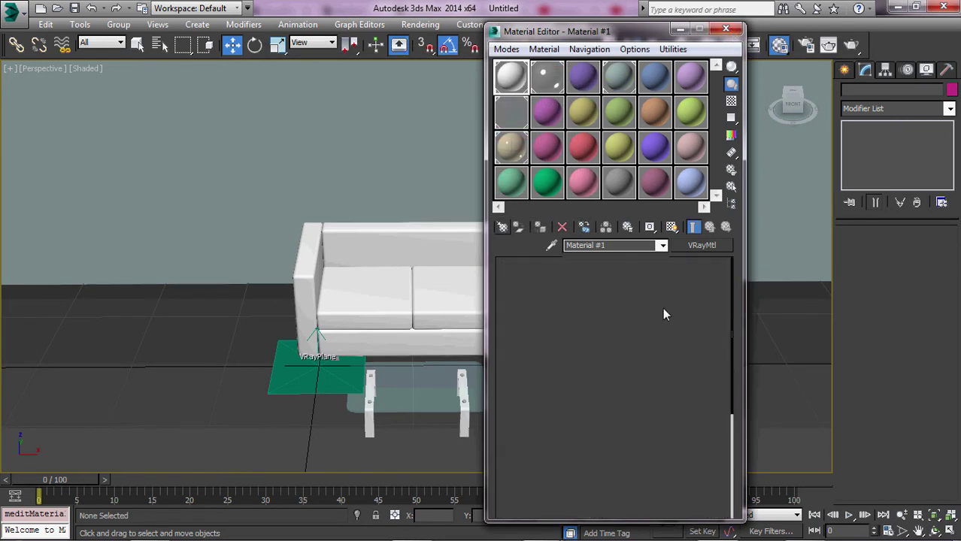
Close the Material Editor and orbit to face the sofa from slightly above
key("m")
mouse_move(264, 313)
middle_mouse_down("alt")
mouse_move(407, 290)
mouse_move(418, 254)
middle_mouse_up("alt")
scroll(376, 289, "up", 3)
middle_click_drag(376, 289, 368, 253, "alt")
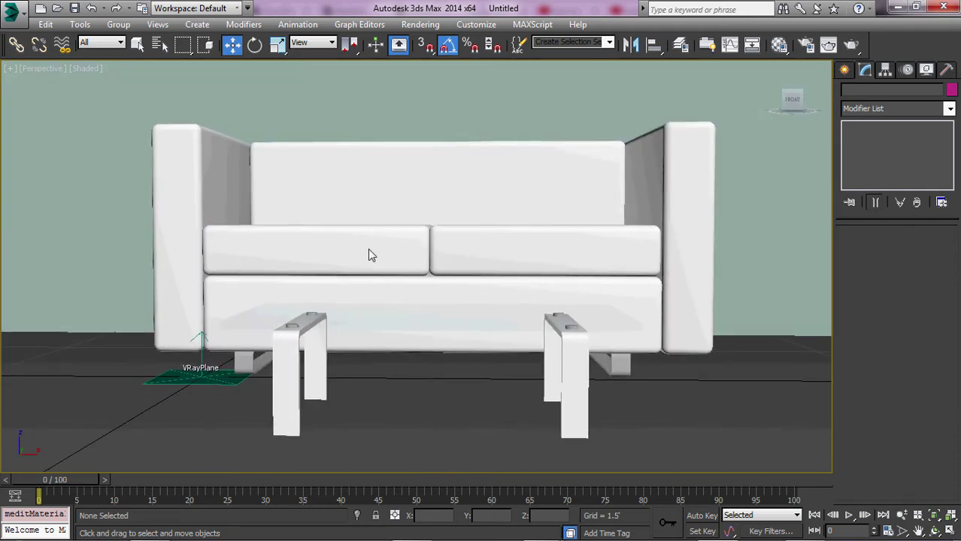
Show Safe Frames in the Perspective viewport and bring up Save File As
left_click(99, 70)
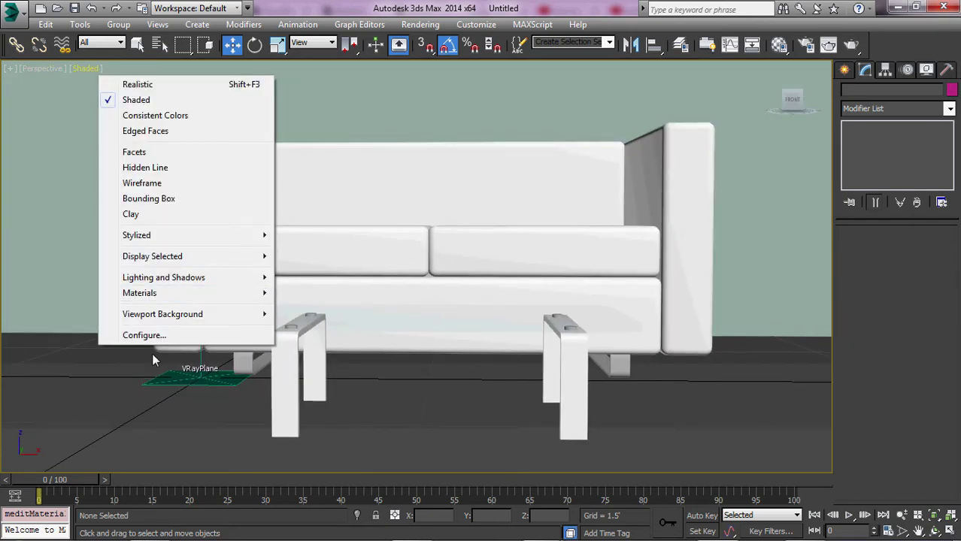
left_click(42, 68)
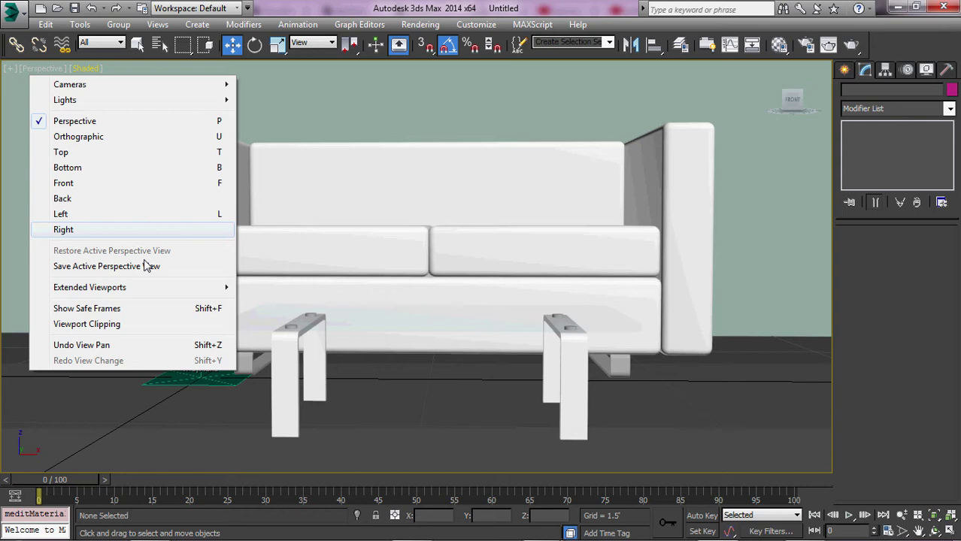
left_click(85, 308)
mouse_move(444, 280)
middle_mouse_down("alt")
mouse_move(460, 275)
mouse_move(447, 266)
mouse_move(455, 269)
middle_mouse_up("alt")
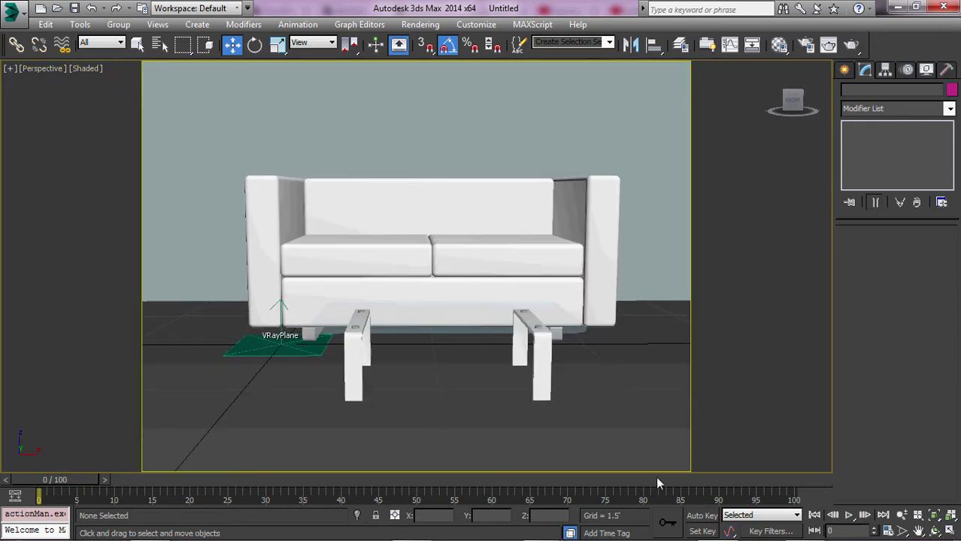
key("ctrl+s")
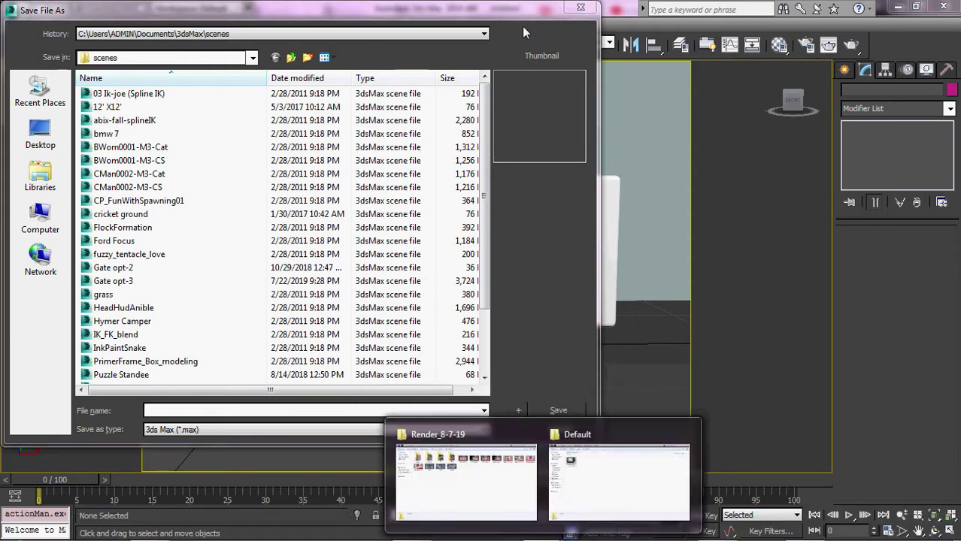
Cancel saving and load the SK render preset in Render Setup
left_click(561, 428)
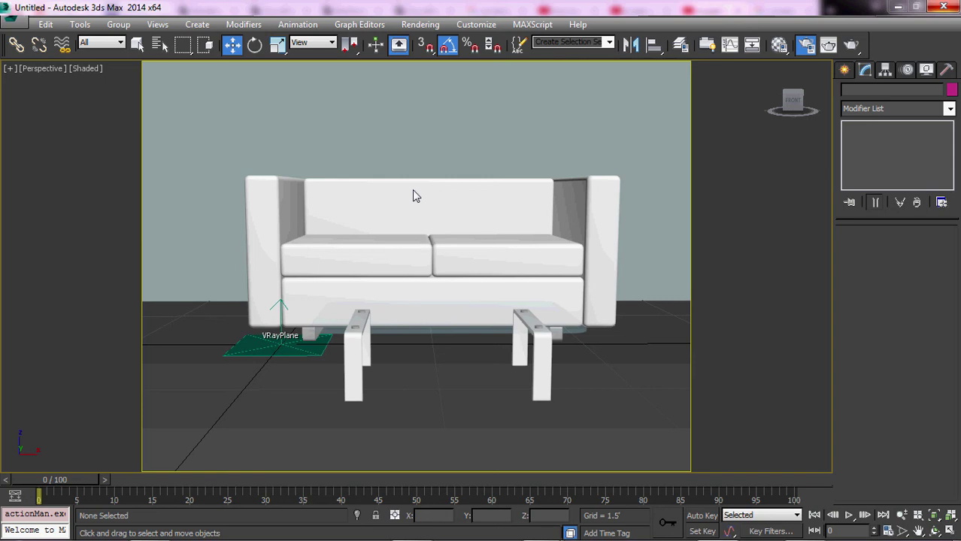
key("F10")
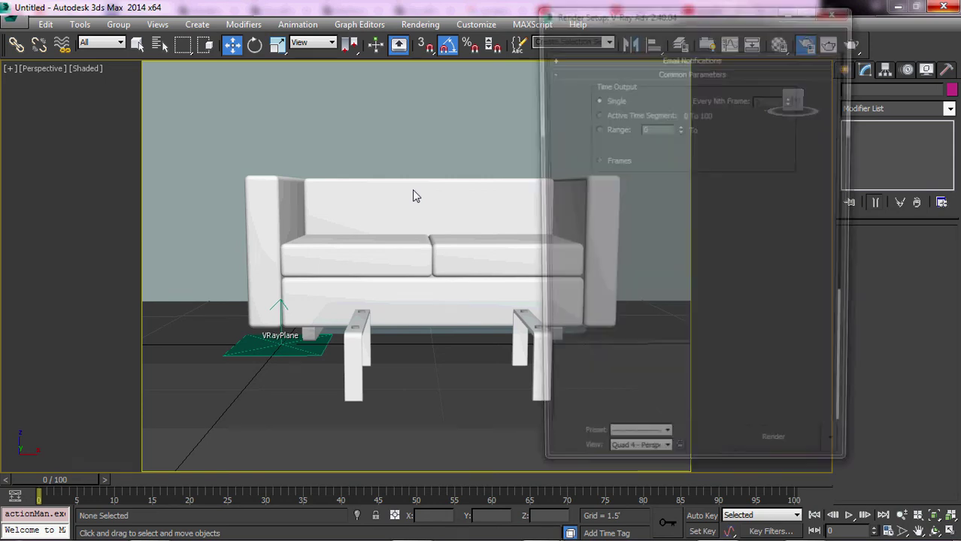
left_click(643, 449)
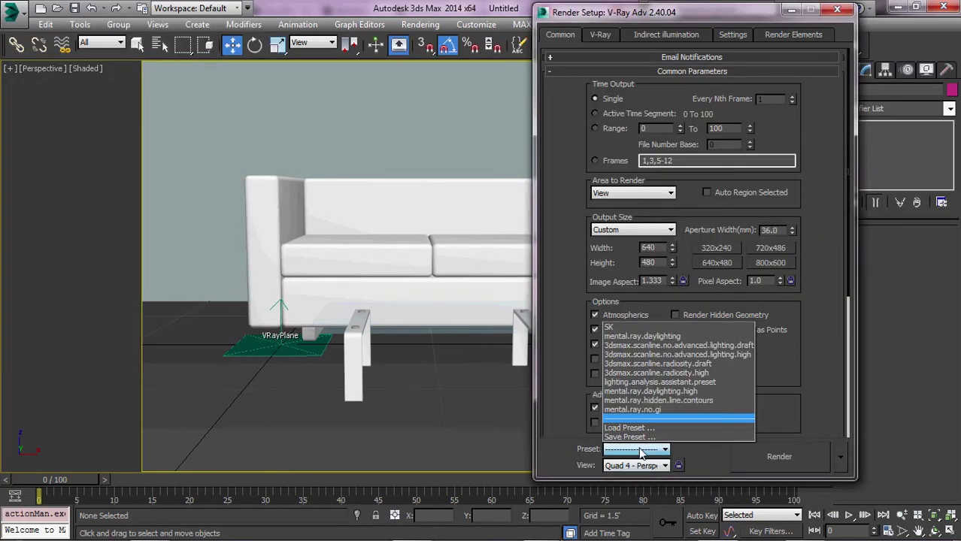
left_click(610, 324)
left_click(451, 336)
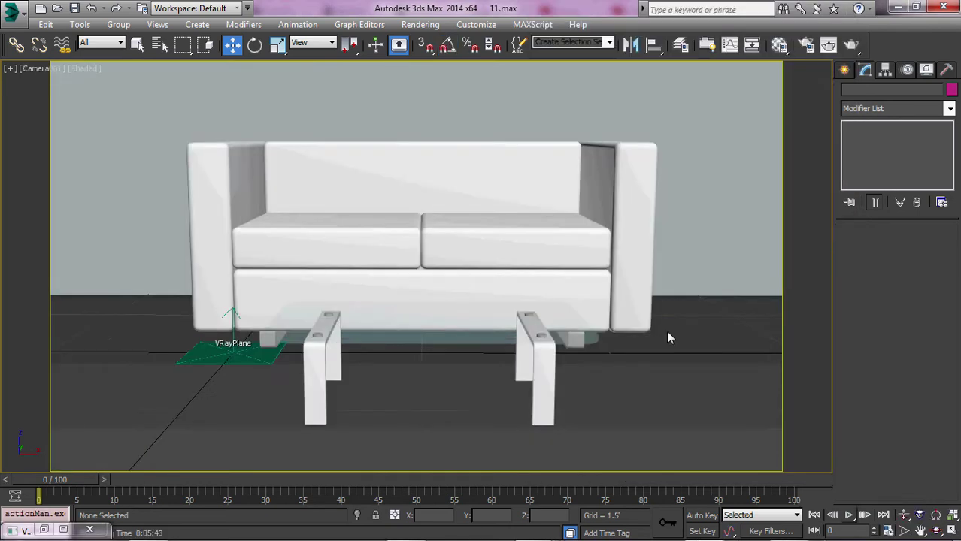
Maximize the Top wireframe viewport to fill the workspace
key("t")
key("c")
key("alt+w")
left_click(251, 210)
key("alt+w")
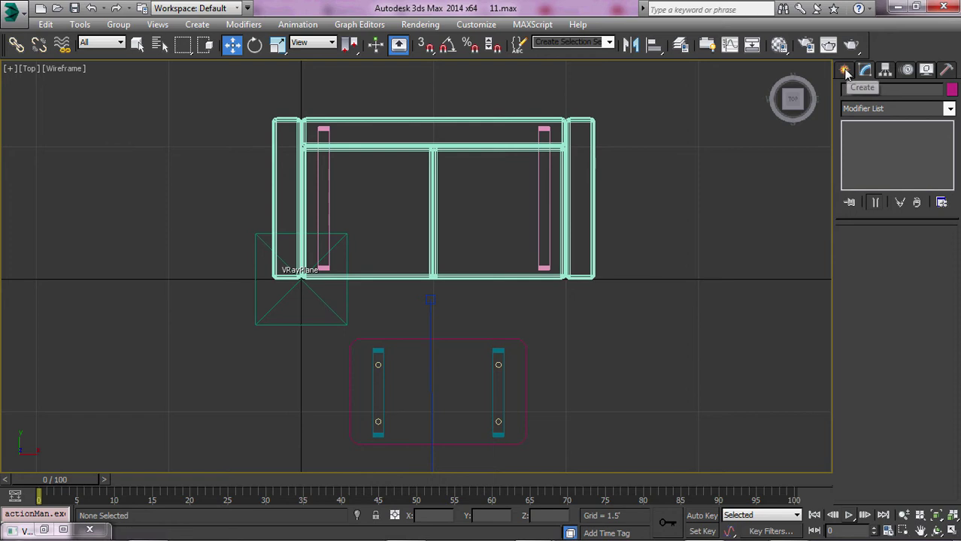
Create an untargeted VRayLight plane across the sofa and table in Top view
left_click(845, 70)
left_click(882, 91)
left_click(870, 159)
scroll(418, 247, "down", 2)
left_click_drag(259, 137, 567, 408)
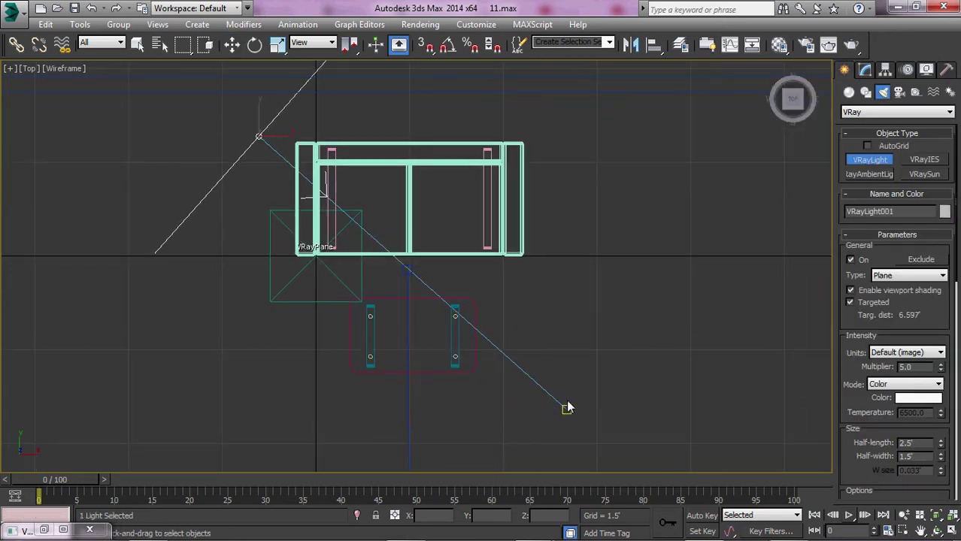
left_click(851, 303)
left_click_drag(265, 142, 598, 391)
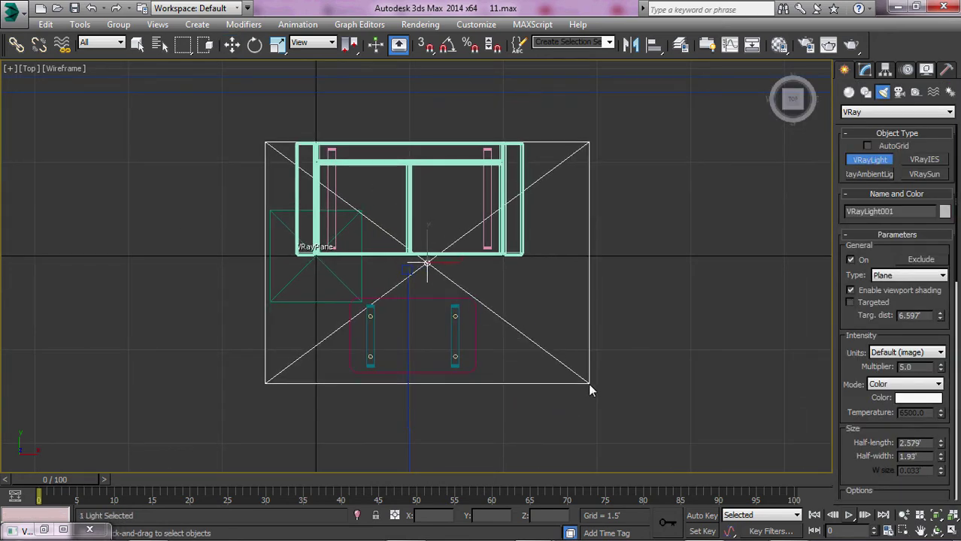
Shift the plane light slightly up and left over the sofa
key("w")
mouse_move(435, 266)
left_mouse_down()
mouse_move(418, 248)
mouse_move(430, 257)
mouse_move(422, 261)
left_mouse_up()
key("r")
key("w")
left_click(864, 69)
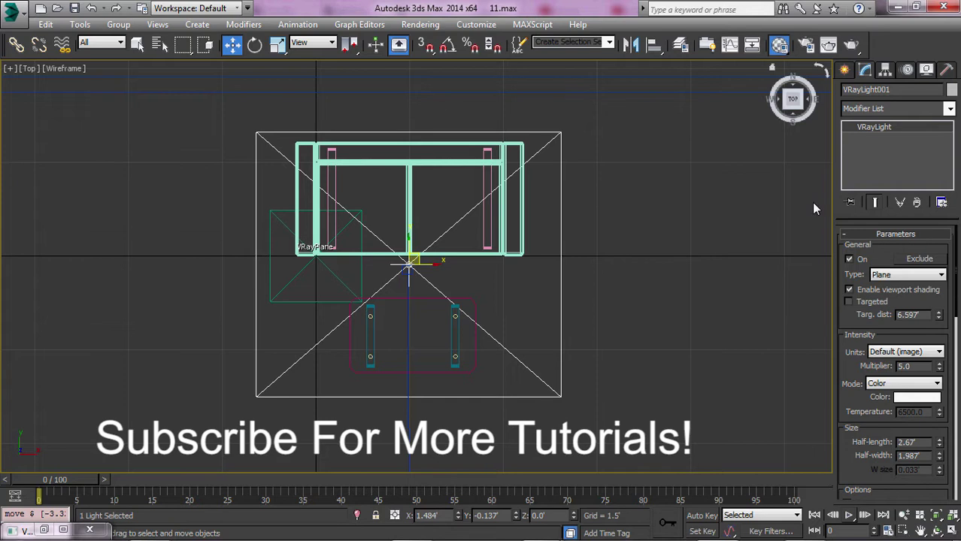
Link the VRaySoftbox map as an instanced texture on VRayLight001 from the Material Editor
key("m")
left_click(904, 366)
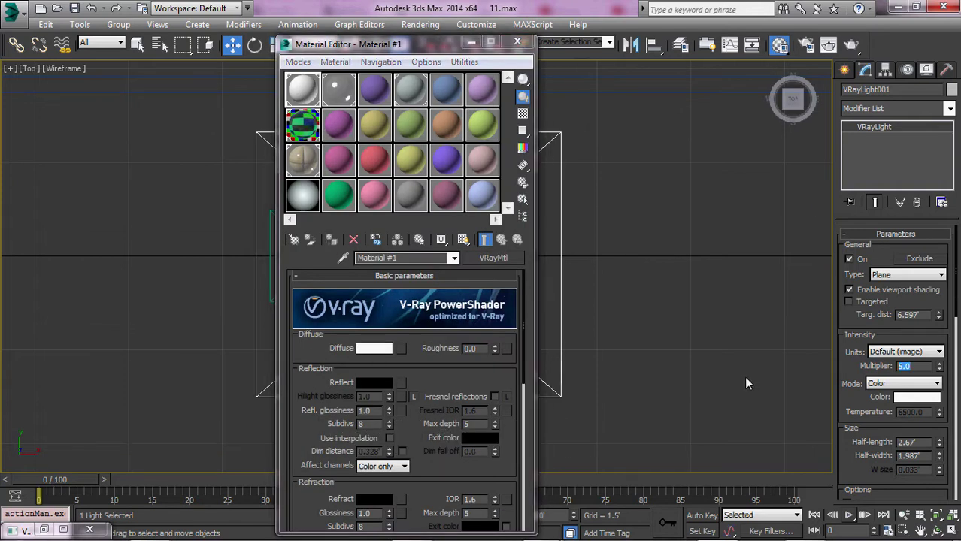
type("1")
scroll(883, 417, "down", 4)
scroll(872, 391, "down", 4)
scroll(857, 376, "down", 2)
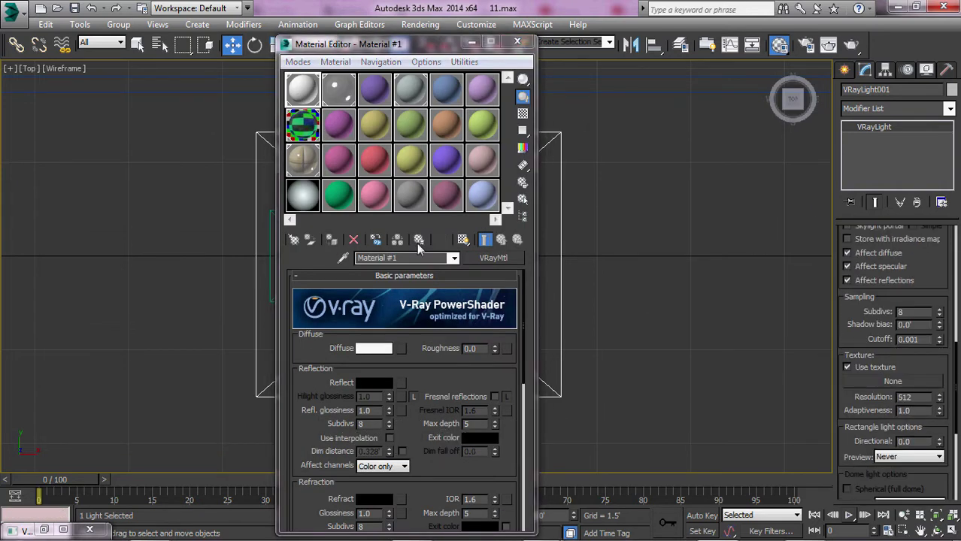
left_click_drag(302, 194, 893, 381)
left_click(451, 313)
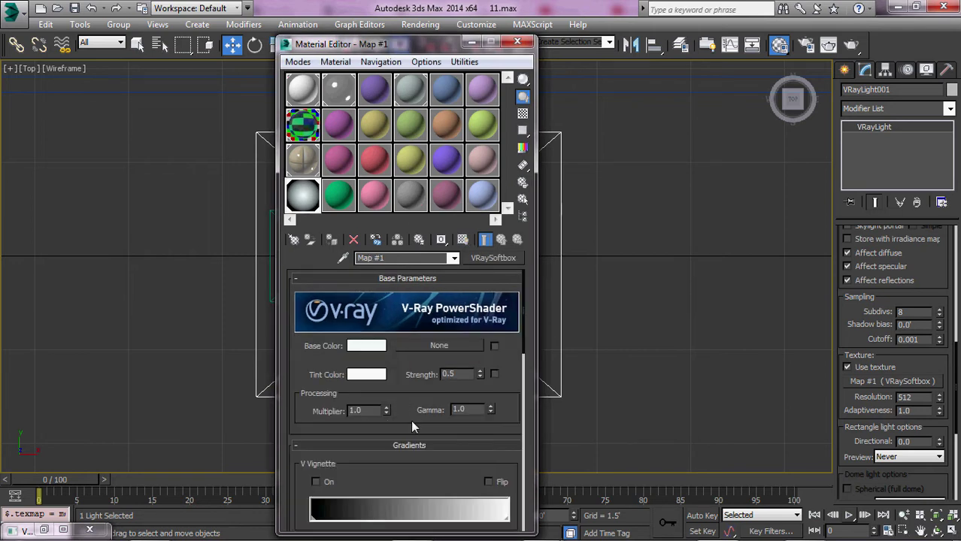
scroll(410, 427, "down", 5)
scroll(435, 290, "up", 2)
scroll(481, 278, "up", 3)
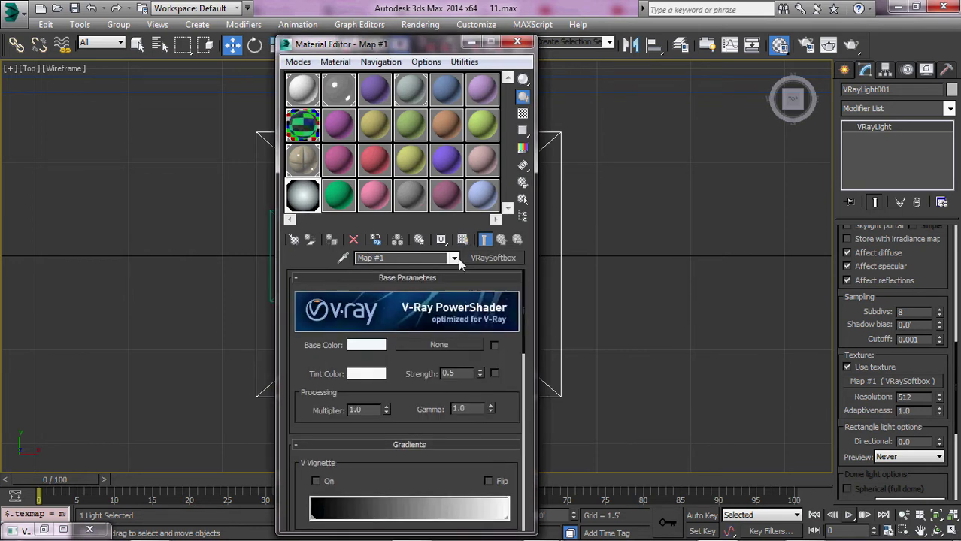
left_click(340, 128)
key("m")
Switch VRayLight001 to a targeted light
scroll(875, 432, "up", 1)
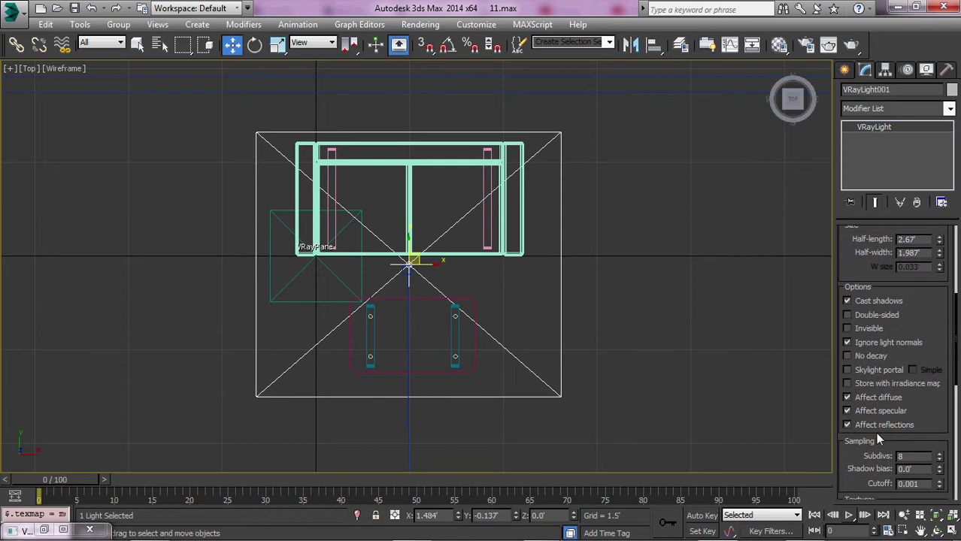
scroll(875, 432, "up", 2)
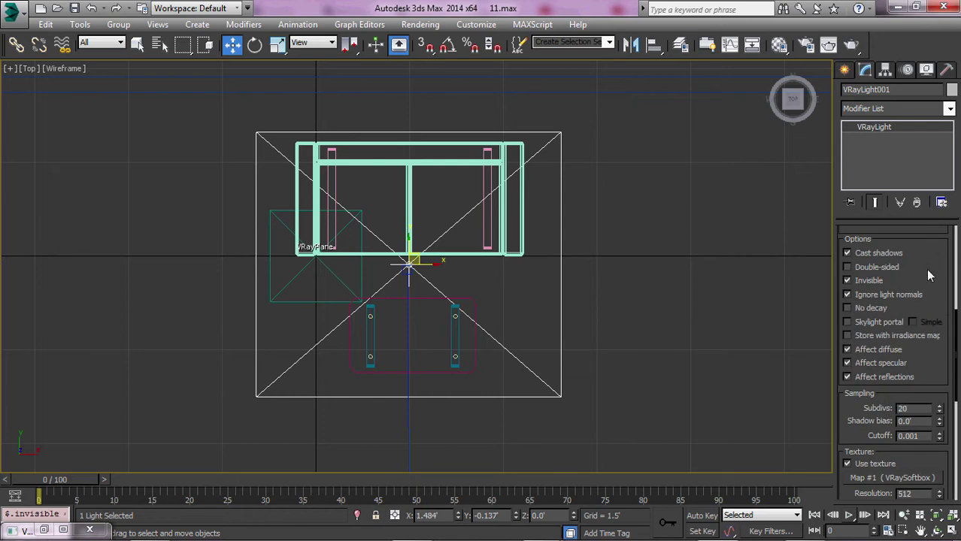
scroll(929, 276, "up", 3)
left_click(848, 301)
Select the overhead plane light in the maximized Front view and trial-move it, then undo
key("alt+w")
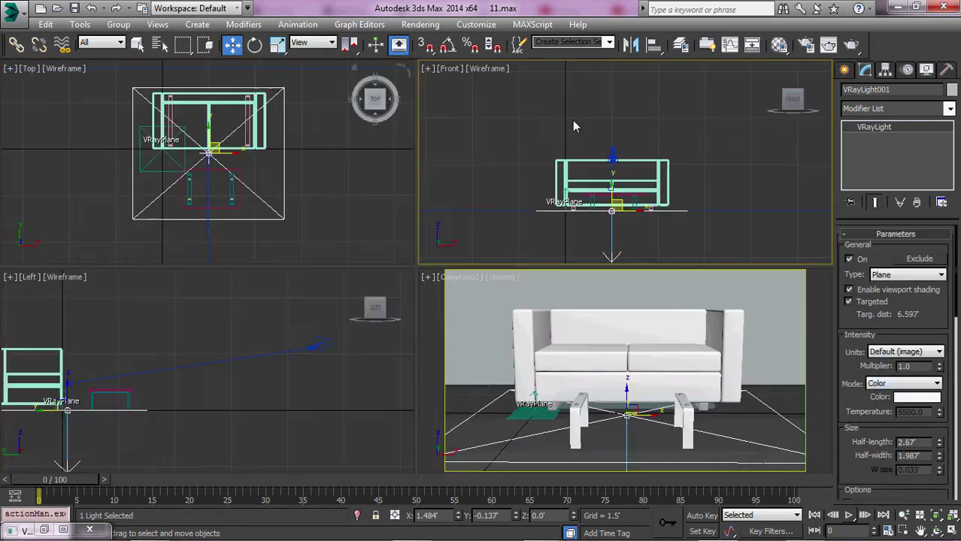
right_click(572, 120)
key("alt+w")
scroll(418, 167, "down", 5)
left_click(410, 308)
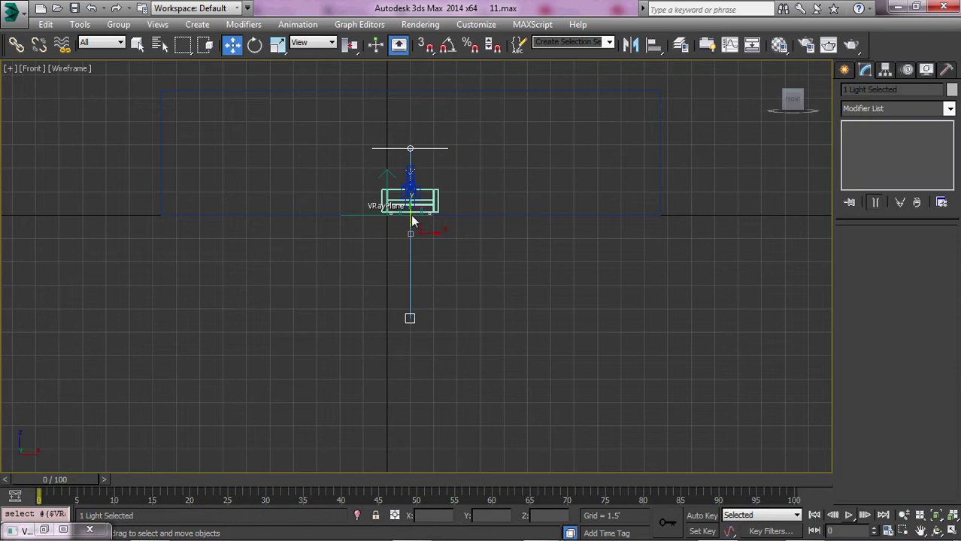
scroll(411, 215, "up", 5)
scroll(391, 205, "up", 5)
left_click_drag(391, 204, 546, 323)
scroll(447, 158, "down", 5)
left_click_drag(448, 156, 480, 395)
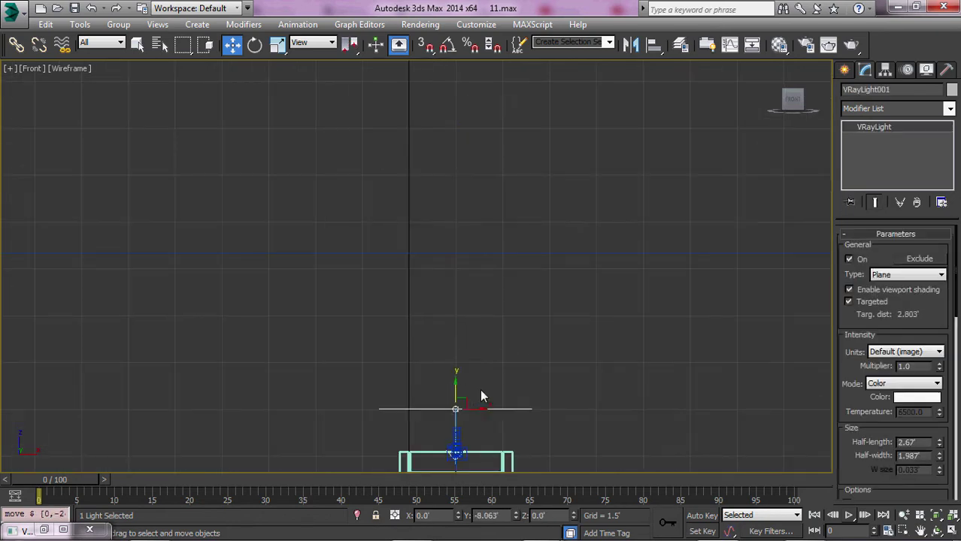
scroll(466, 338, "up", 4)
middle_click_drag(443, 236, 454, 302)
key("ctrl+z")
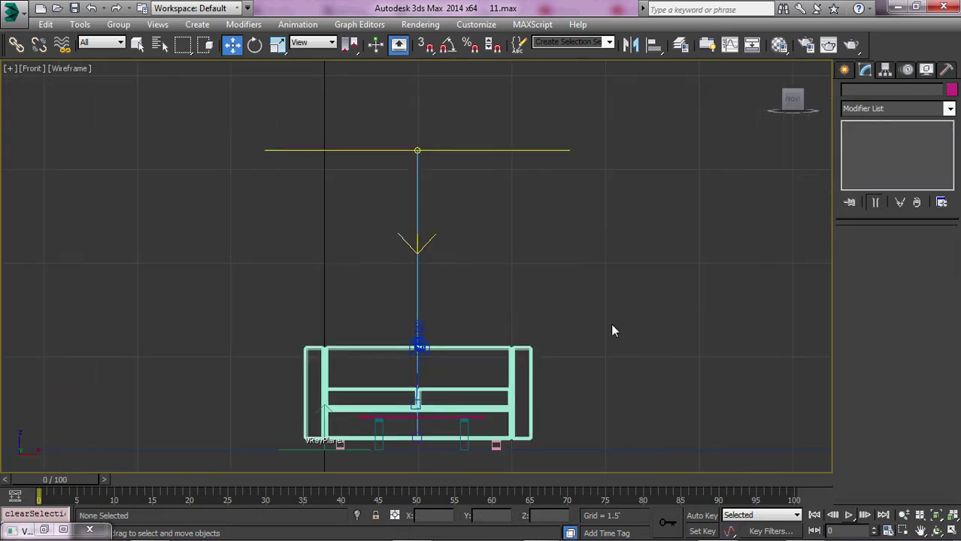
Reselect the overhead light and run a quick test render from Camera001, then cancel it
key("c")
key("alt+w")
right_click(624, 172)
key("alt+w")
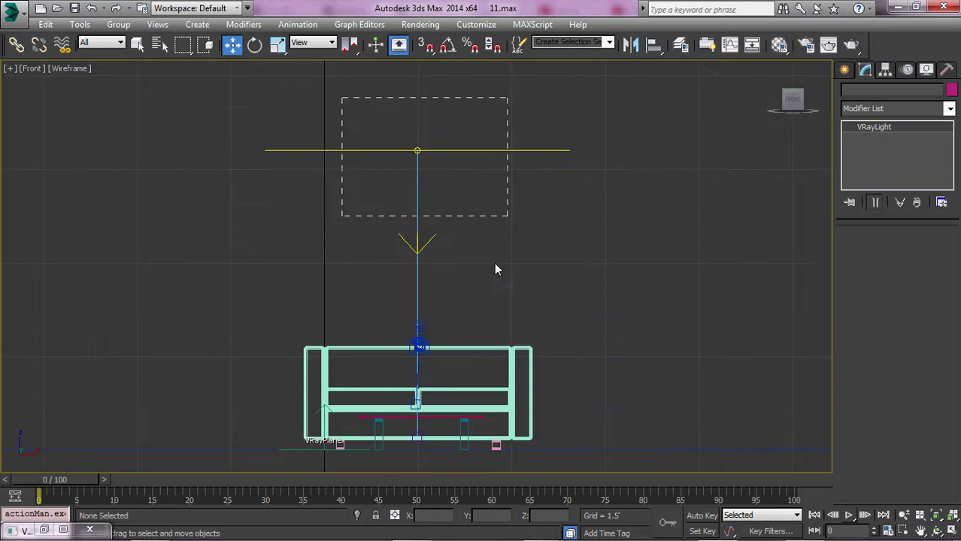
left_click_drag(341, 96, 506, 214)
key("c")
key("shift+q")
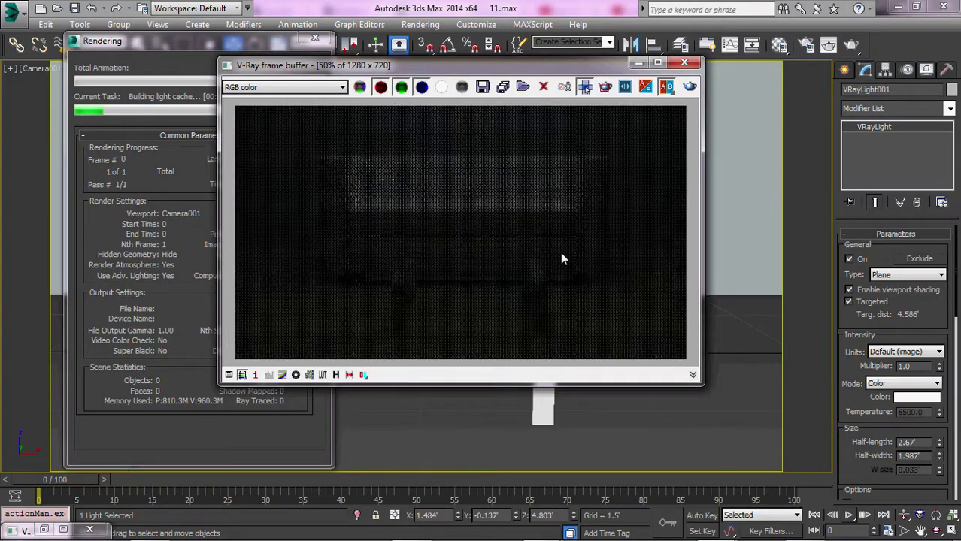
left_click(306, 39)
left_click(305, 40)
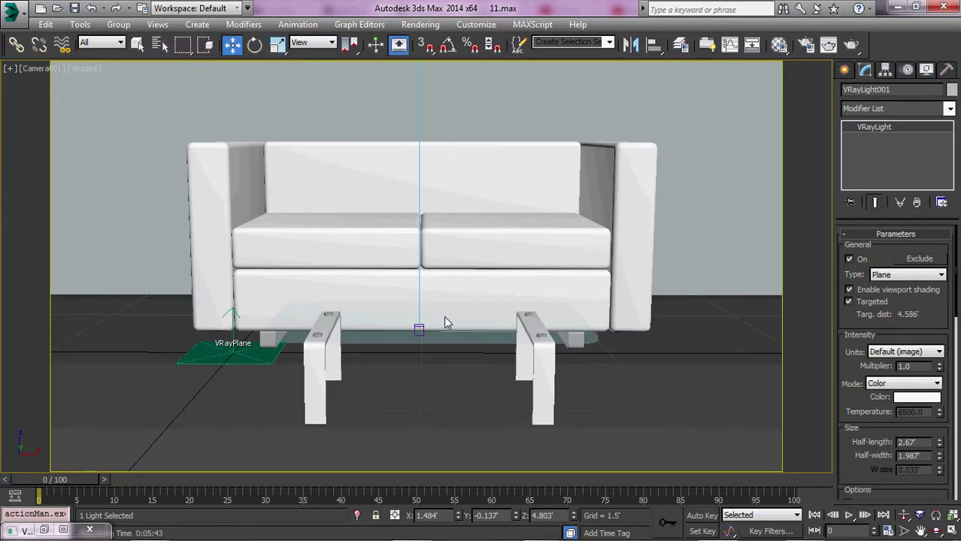
Copy the overhead light in front of the sofa in Top view and lower it in Front view
key("t")
left_click_drag(430, 241, 662, 442, "shift")
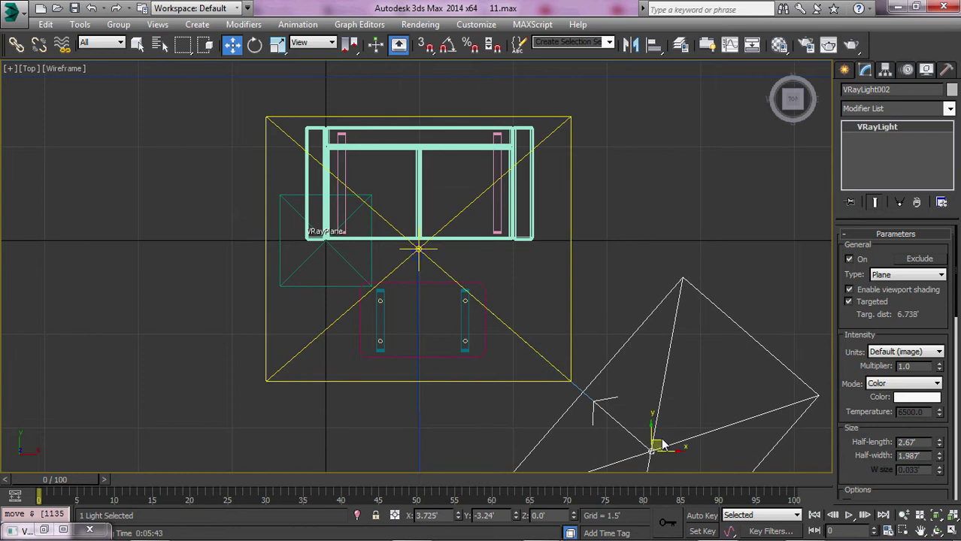
key("Return")
scroll(556, 296, "down", 3)
left_click_drag(598, 350, 517, 389)
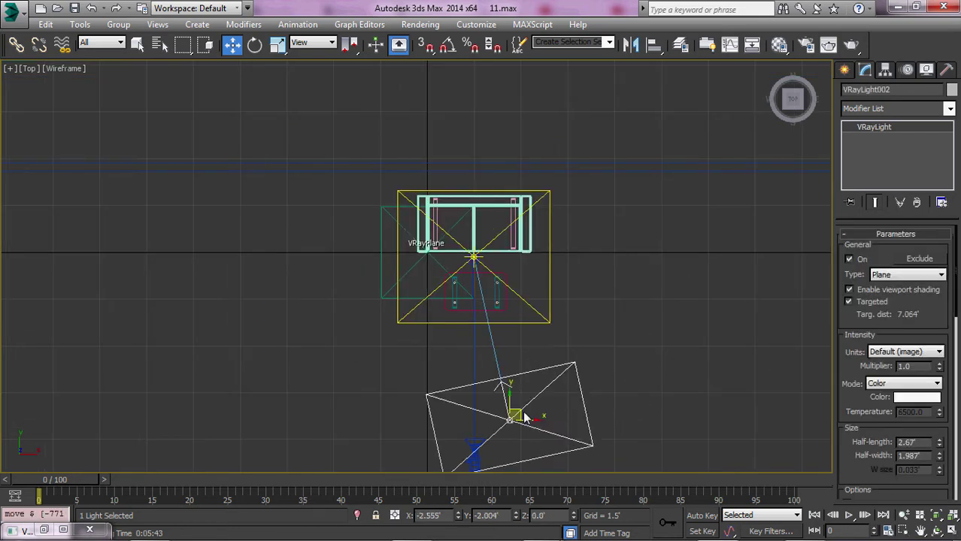
key("f")
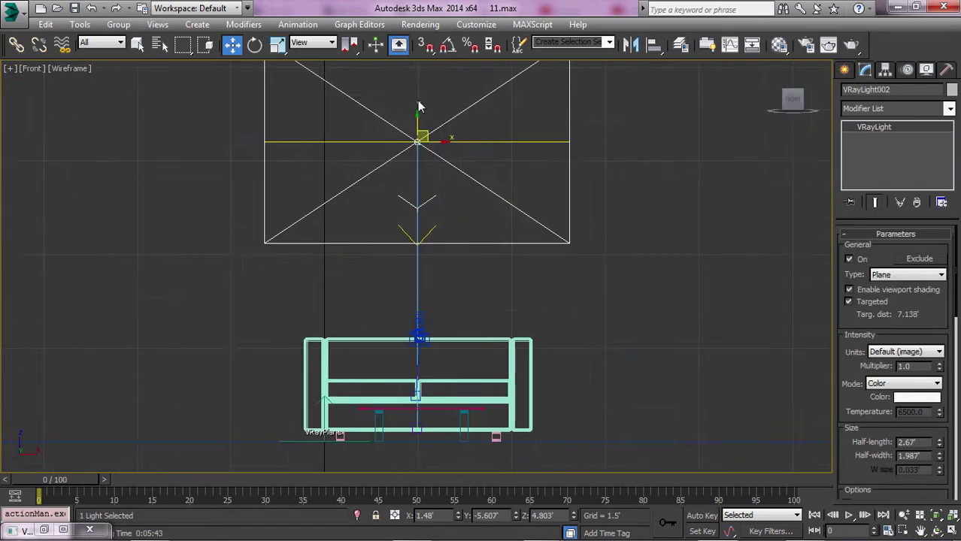
left_click_drag(423, 135, 418, 267)
Set the copied light's half-width to 1.5'
key("l")
key("alt+w")
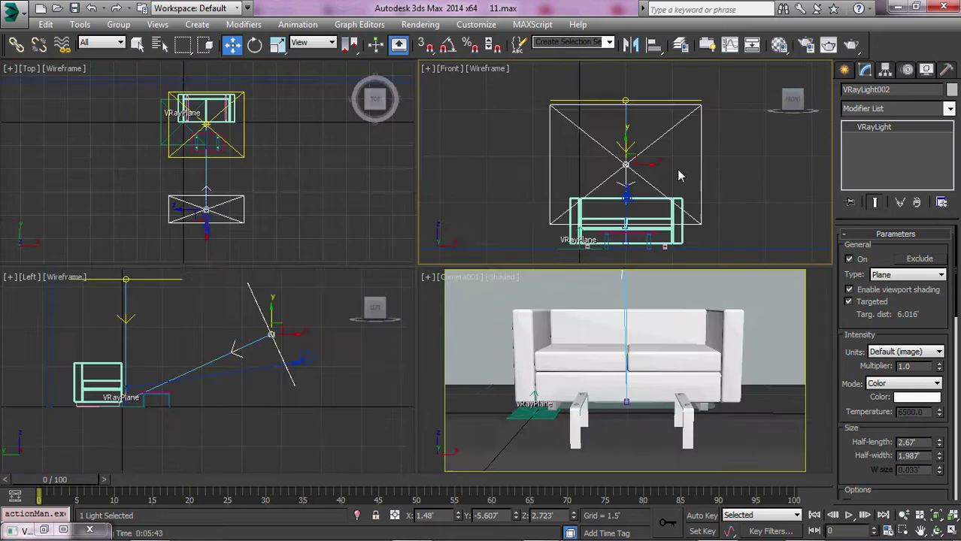
key("alt+w")
mouse_move(939, 442)
left_mouse_down()
mouse_move(941, 467)
mouse_move(932, 464)
mouse_move(940, 457)
left_mouse_up()
key("ctrl+z")
key("ctrl+z")
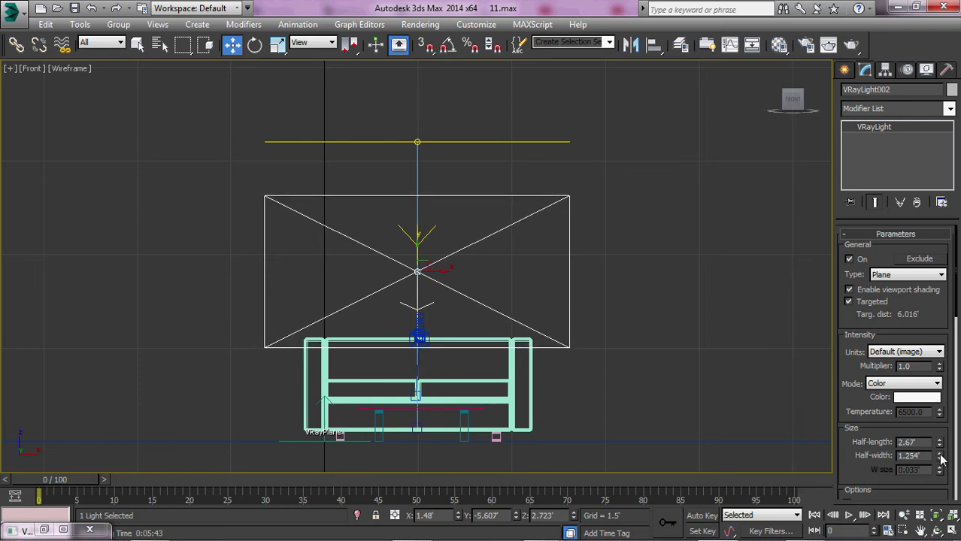
left_click_drag(391, 259, 251, 363)
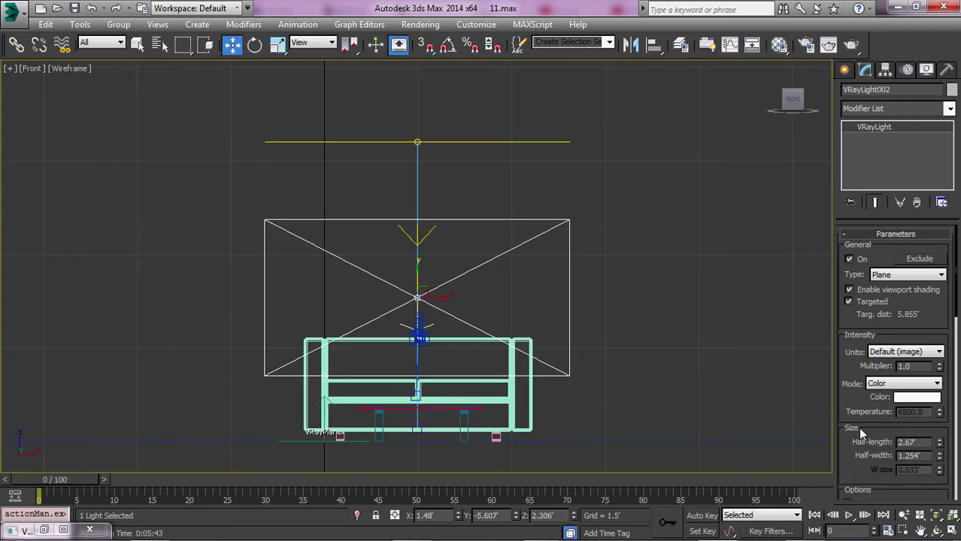
type(".5")
key("Return")
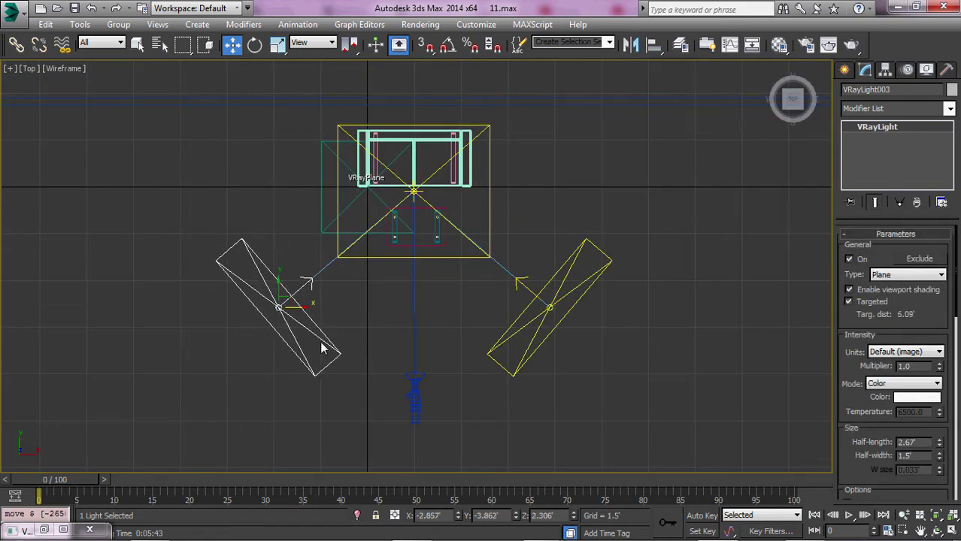
Make a second copy of the light for the other side and check both front lights
key("ctrl+v")
left_click(485, 337)
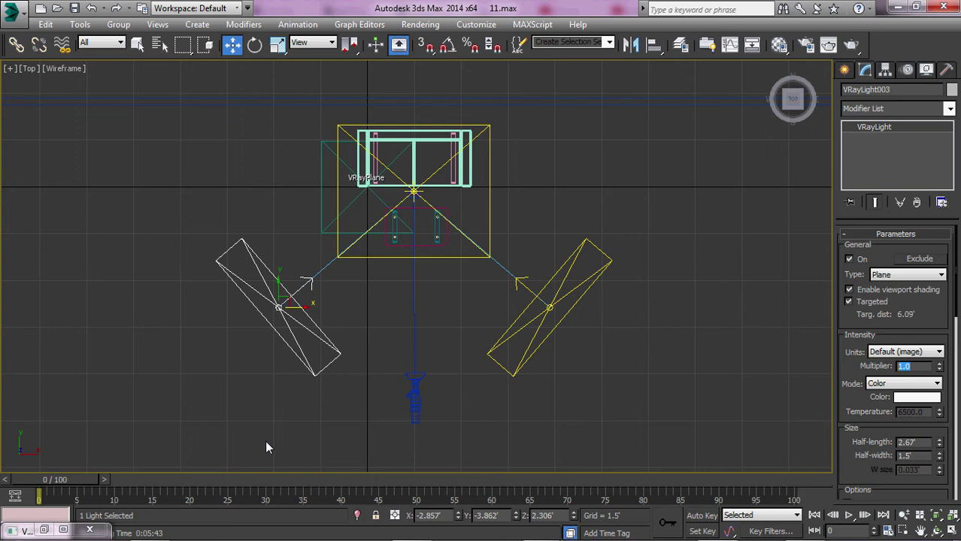
left_click(549, 312)
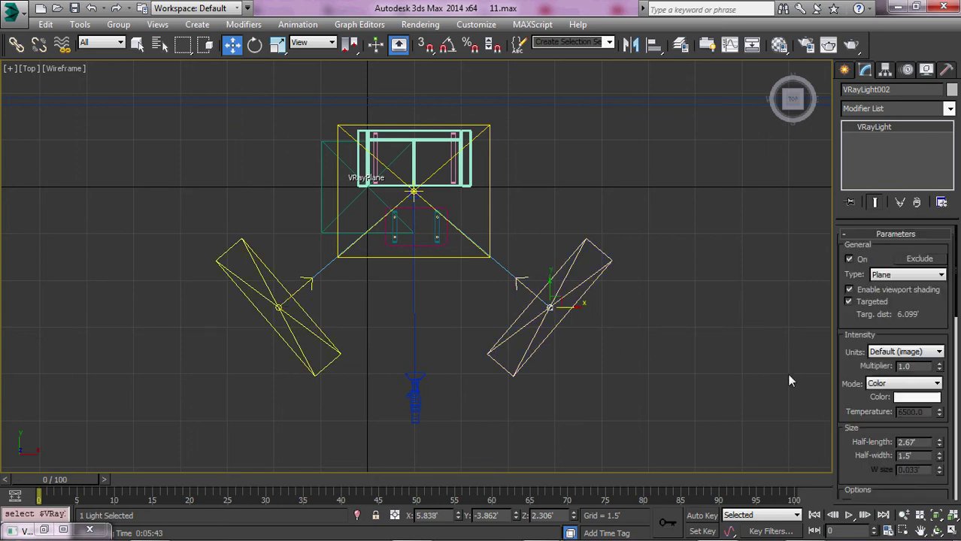
left_click(278, 308)
left_click(591, 339)
left_click(211, 149)
Run a test render of Camera001 and cancel it
key("c")
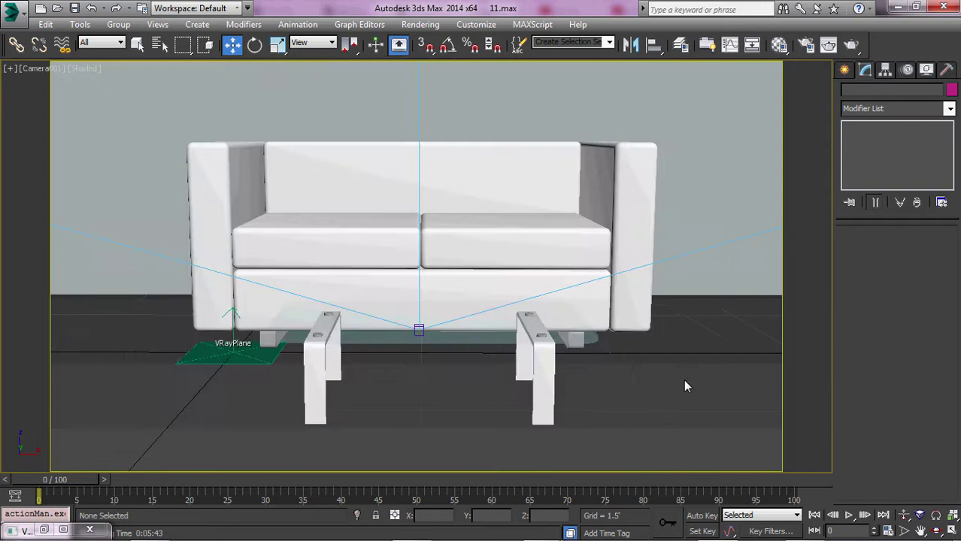
key("shift+q")
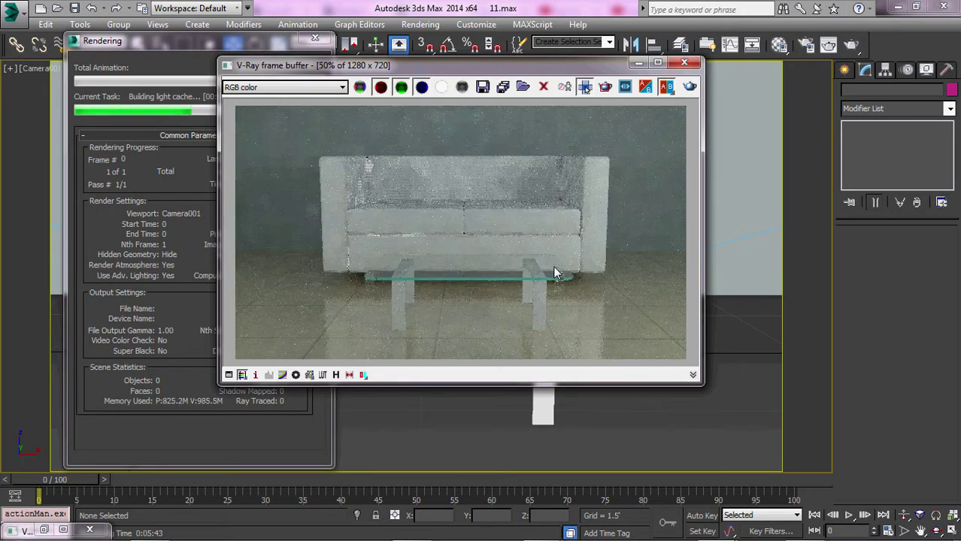
left_click(684, 62)
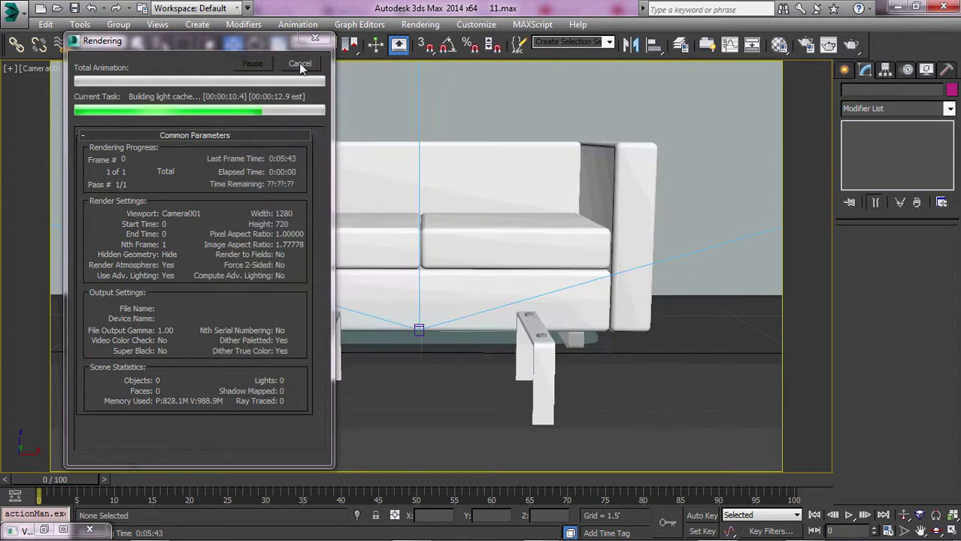
key("Escape")
key("f")
Stop the running render and select the coffee table group for editing
left_click(376, 142)
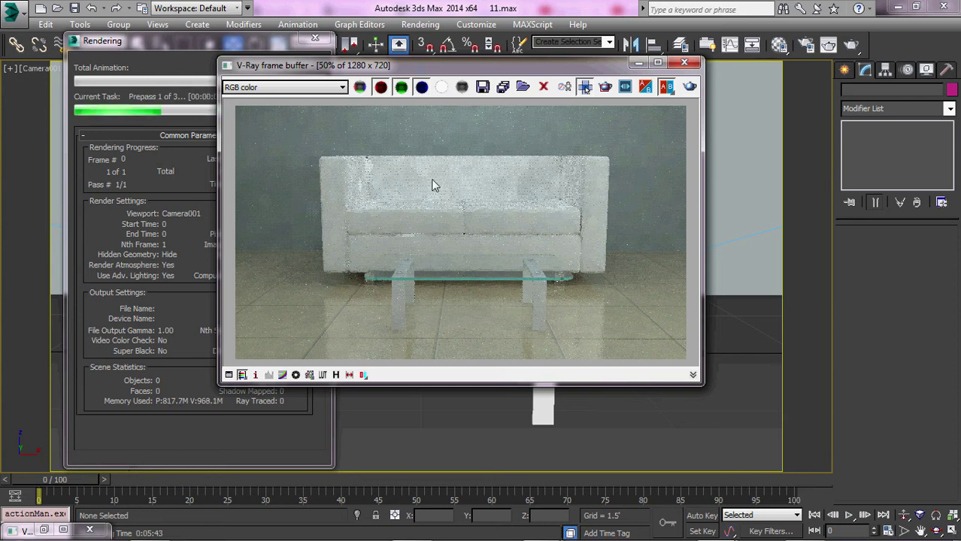
key("Escape")
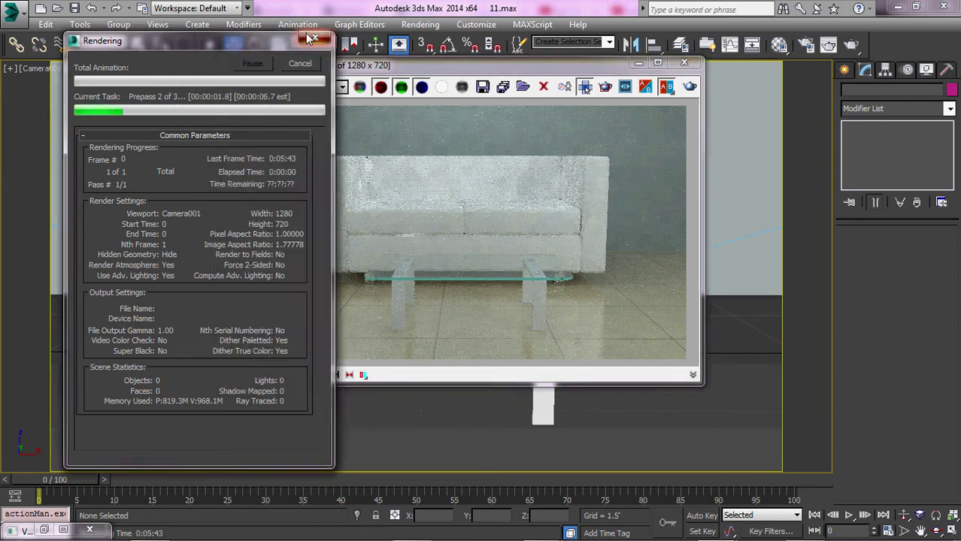
left_click(357, 334)
left_click(118, 24)
Open the table group and set both legs' extrude amount to 2"
left_click(124, 71)
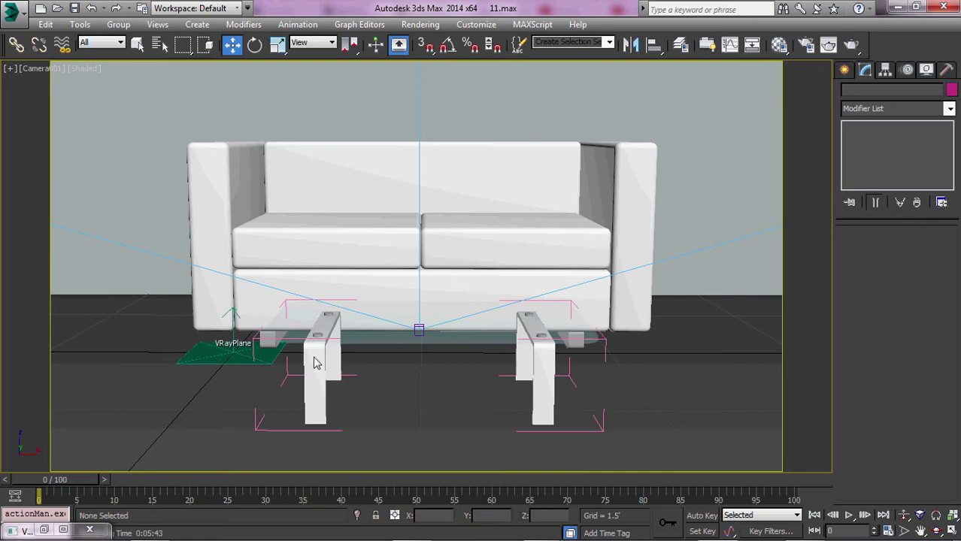
left_click(320, 368)
type("2\"")
key("Return")
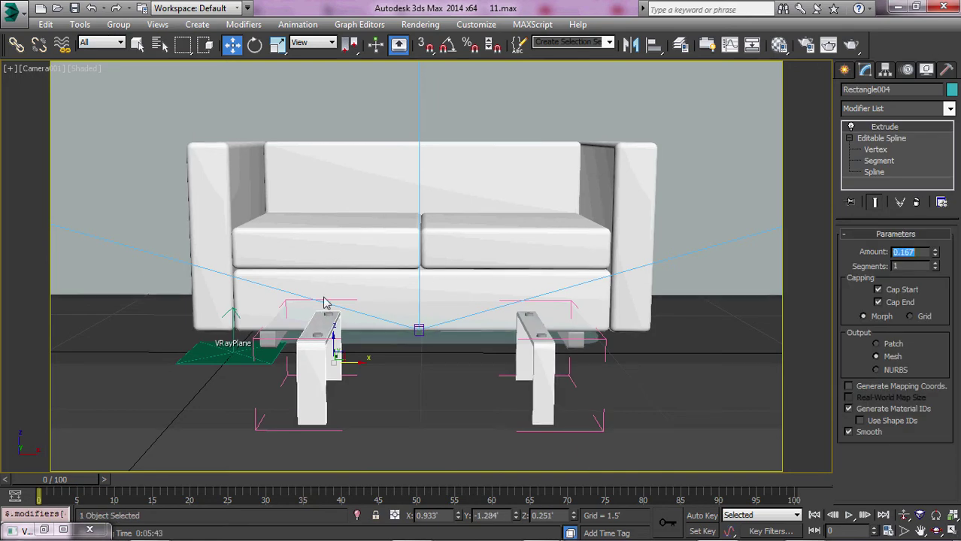
left_click(538, 372)
type("2\"")
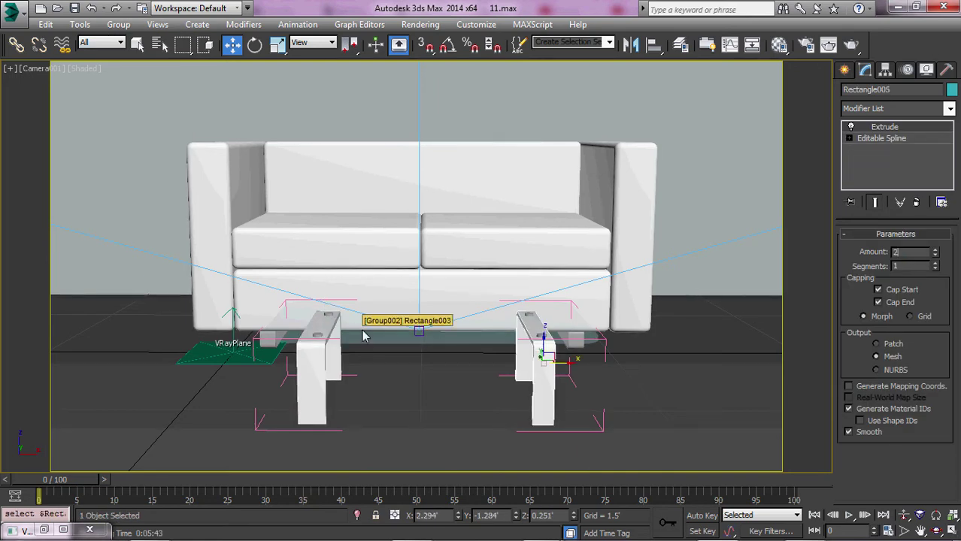
key("Return")
Nudge the left table leg slightly right in the Top view
key("alt+w")
right_click(306, 191)
key("alt+w")
key("z")
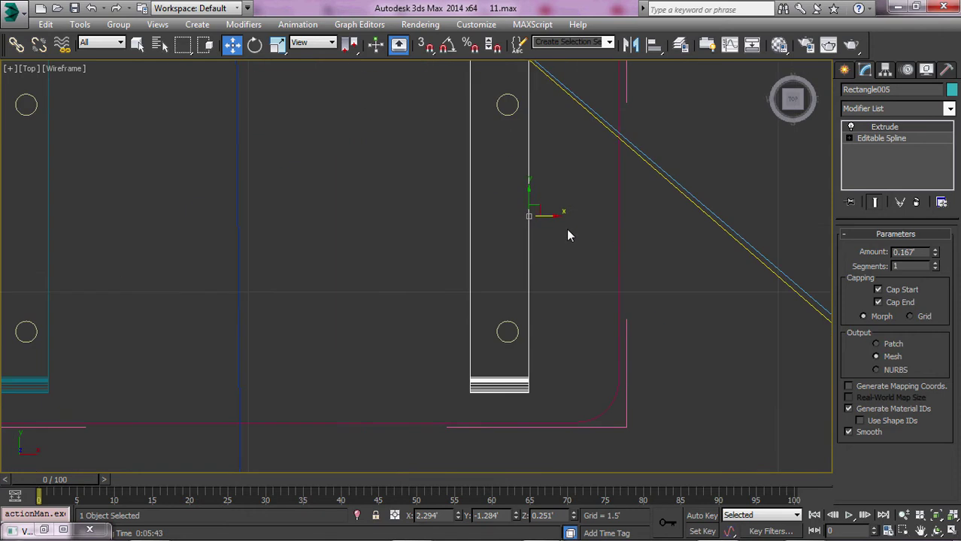
middle_click_drag(226, 257, 406, 287)
left_click(197, 217)
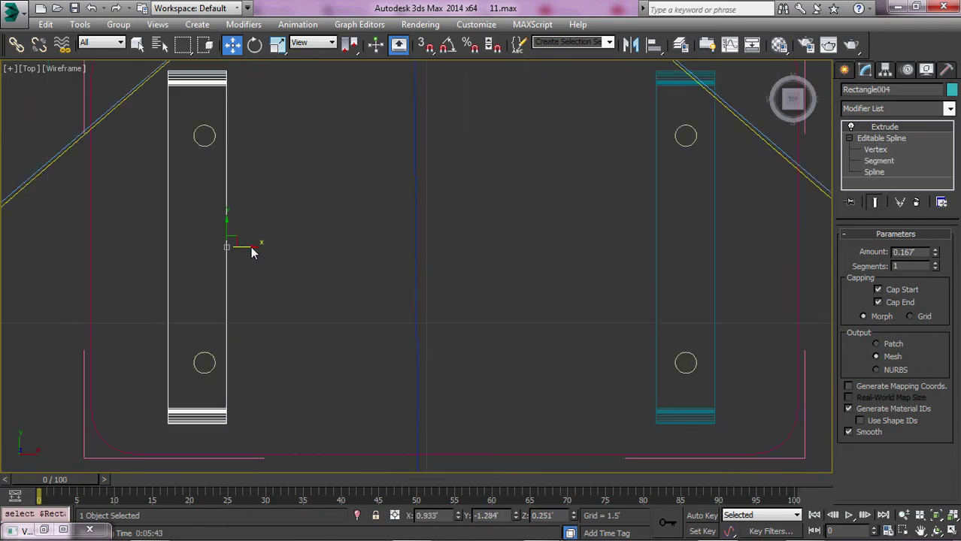
left_click_drag(254, 248, 260, 257)
scroll(537, 361, "down", 5)
Close the table group again and start a render from Camera001
key("c")
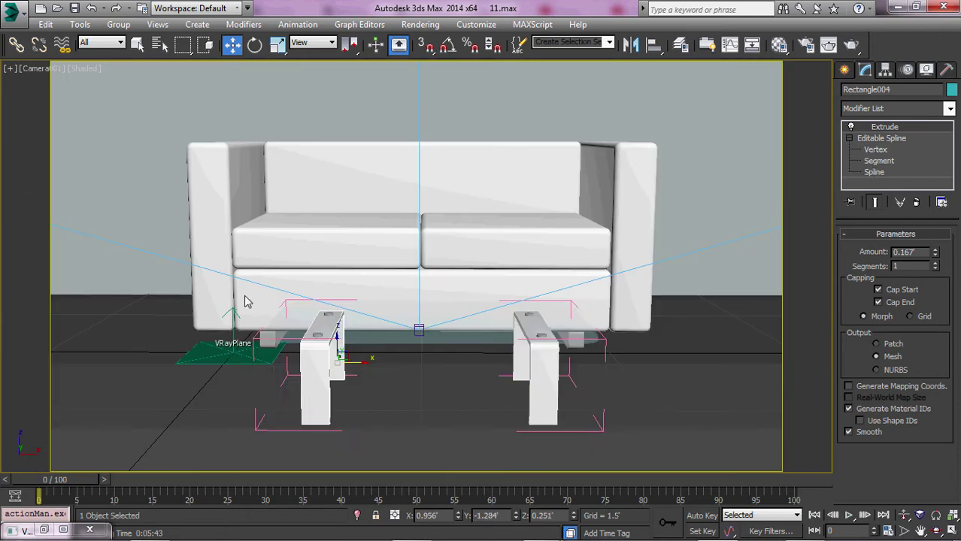
left_click(118, 24)
left_click(133, 93)
left_click(444, 371)
key("F3")
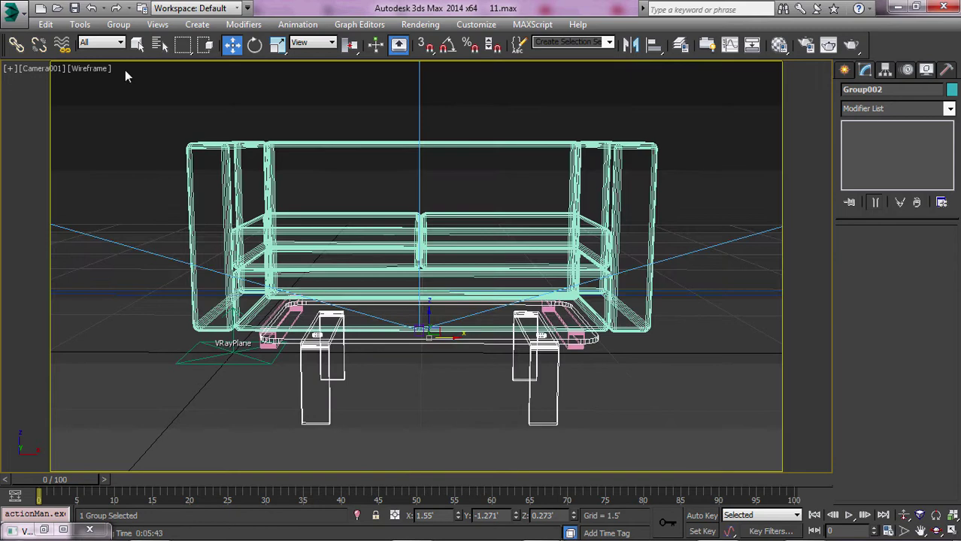
key("F3")
key("shift+q")
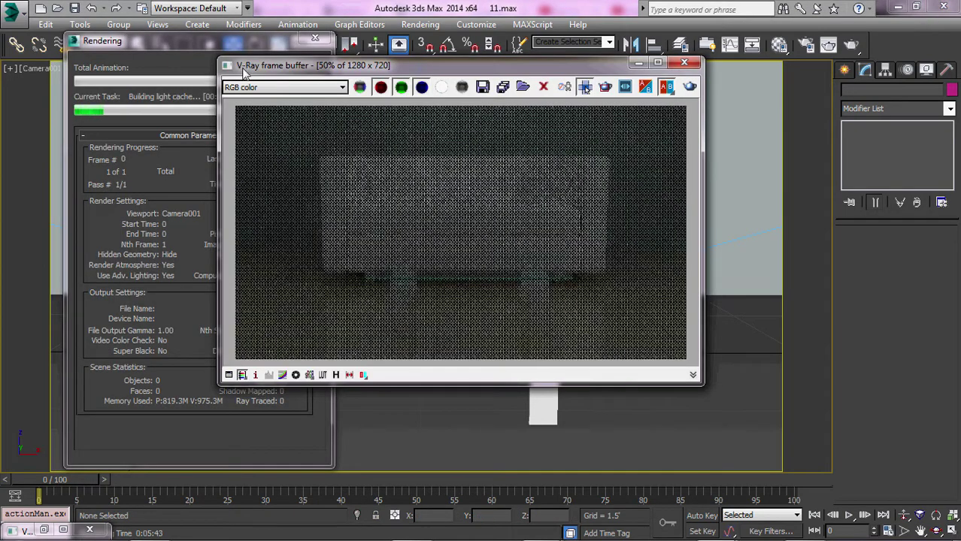
Inspect the running render in a full-screen frame buffer, then restore its size
double_click(239, 64)
scroll(498, 272, "up", 1)
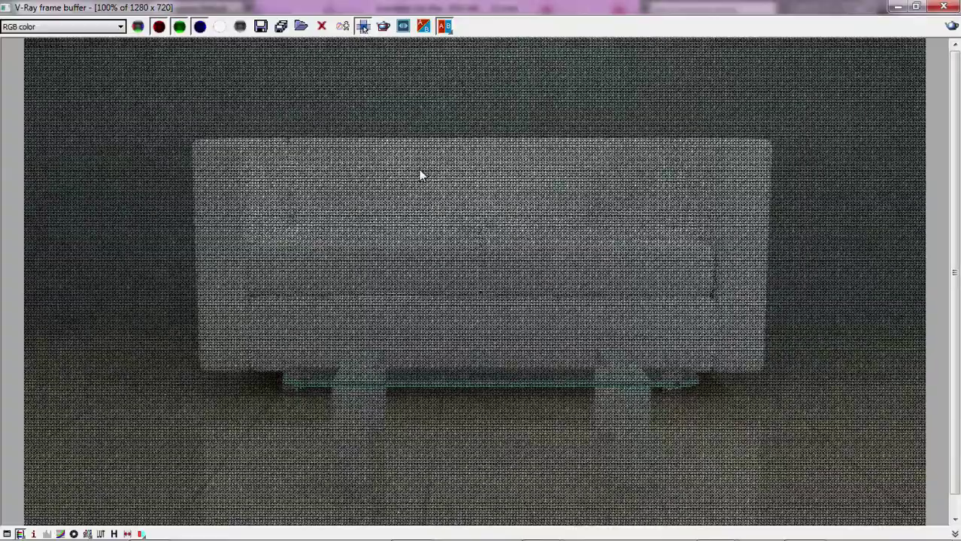
scroll(415, 188, "down", 1)
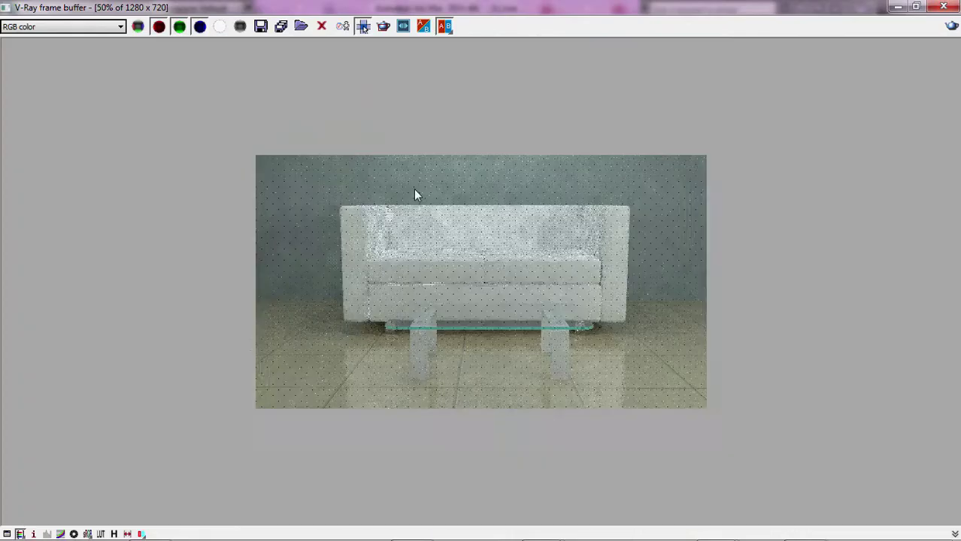
double_click(879, 12)
scroll(499, 268, "down", 2)
scroll(500, 268, "up", 2)
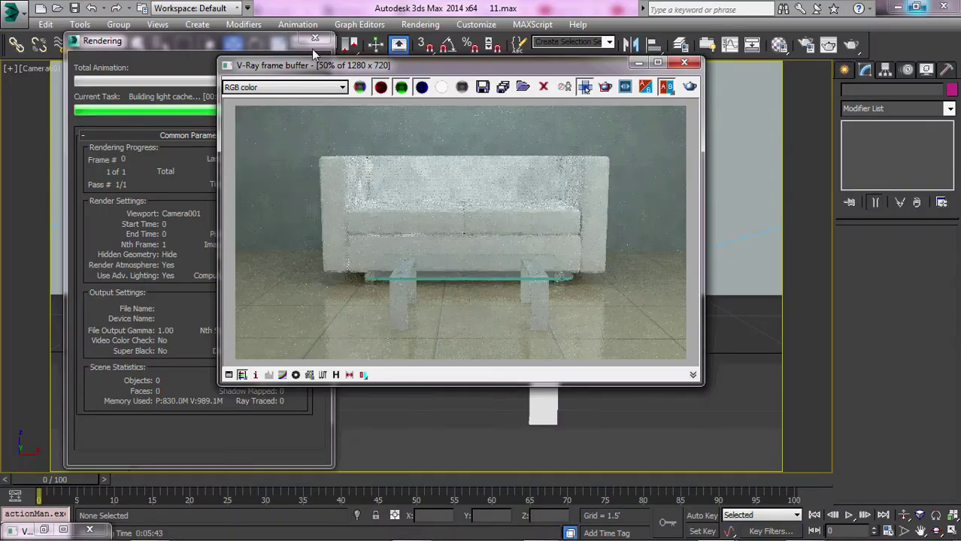
Give glass Material #7 a lighter teal diffuse and a new refraction fog colour
key("m")
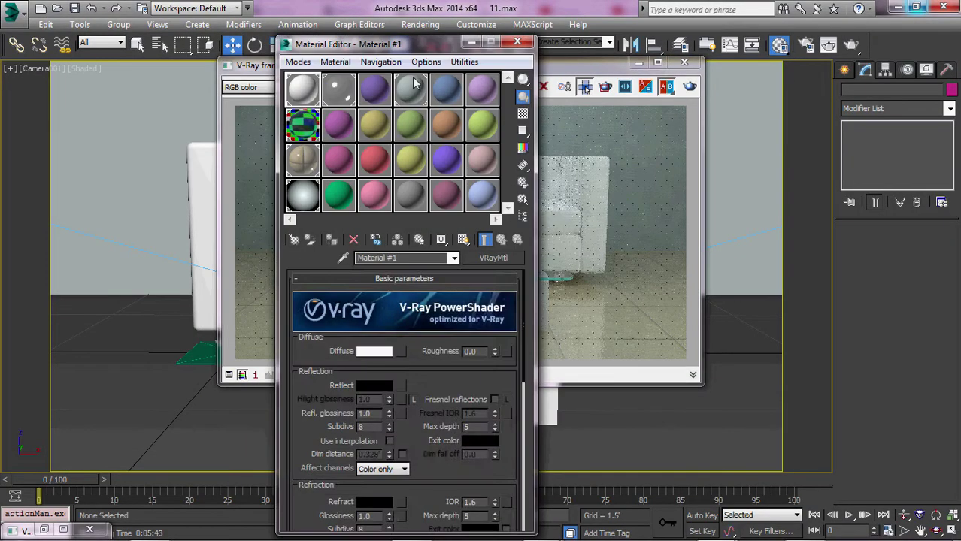
left_click(340, 90)
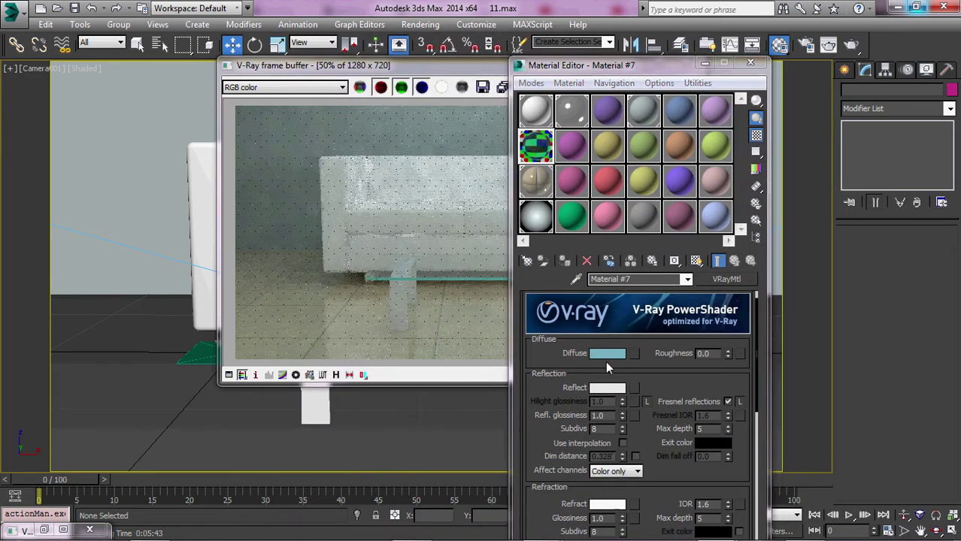
left_click(606, 353)
left_click_drag(407, 129, 416, 144)
left_click(517, 206)
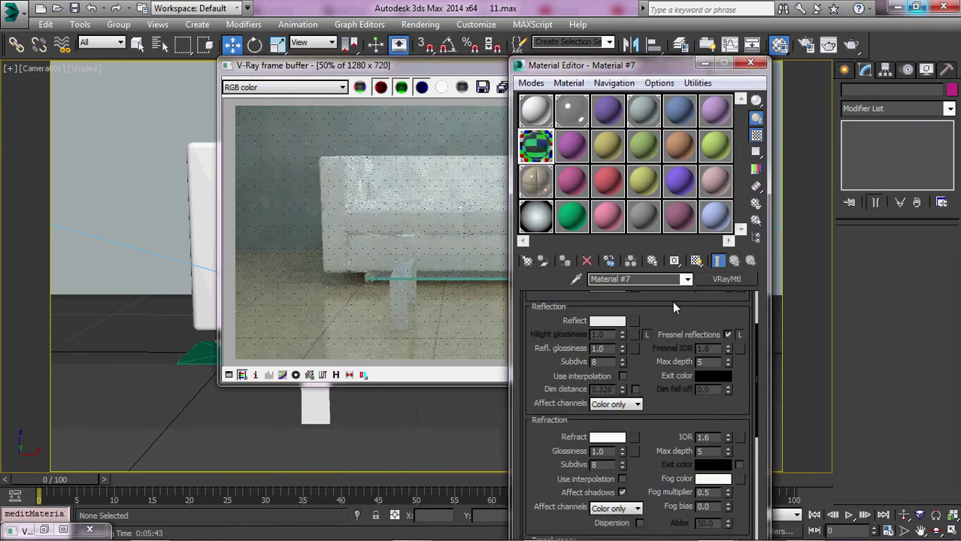
scroll(715, 451, "down", 3)
left_click(714, 439)
left_click(517, 208)
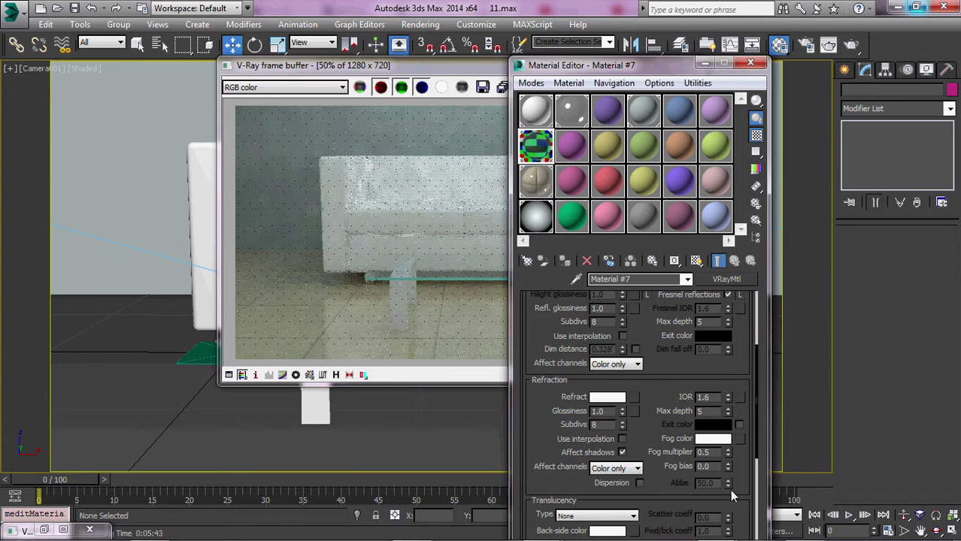
Re-render the scene with the updated glass and enlarge the render window
scroll(662, 390, "up", 3)
scroll(654, 445, "up", 1)
scroll(654, 445, "down", 3)
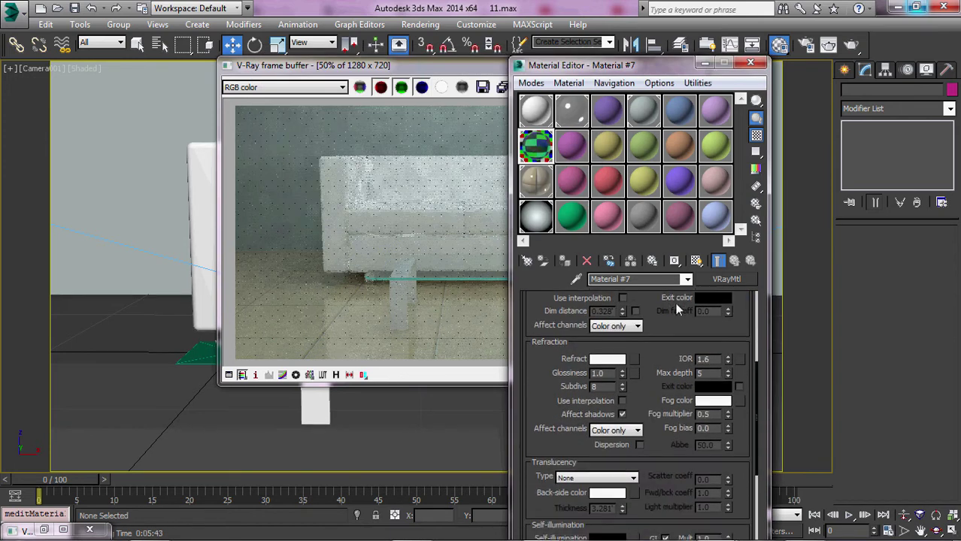
scroll(657, 386, "up", 4)
left_click(754, 65)
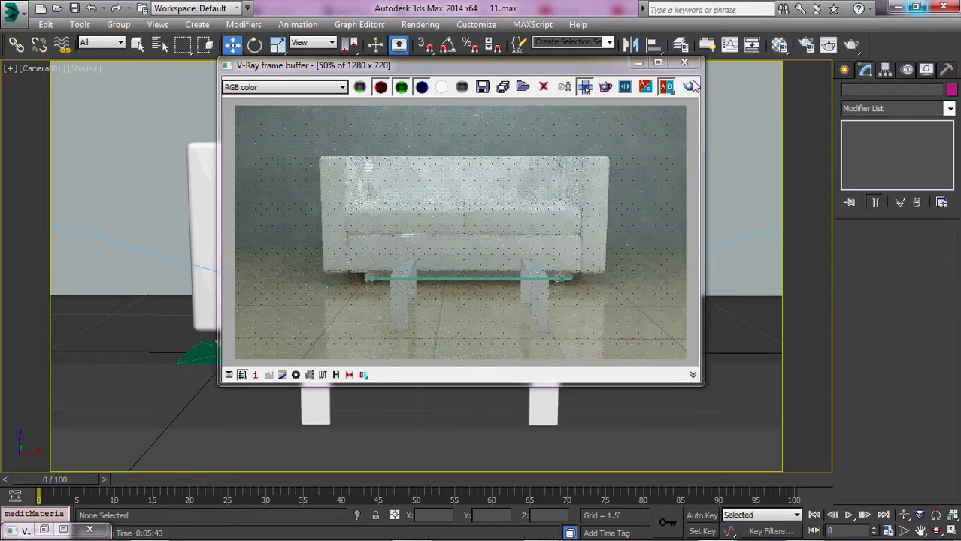
key("shift+q")
left_click(672, 70)
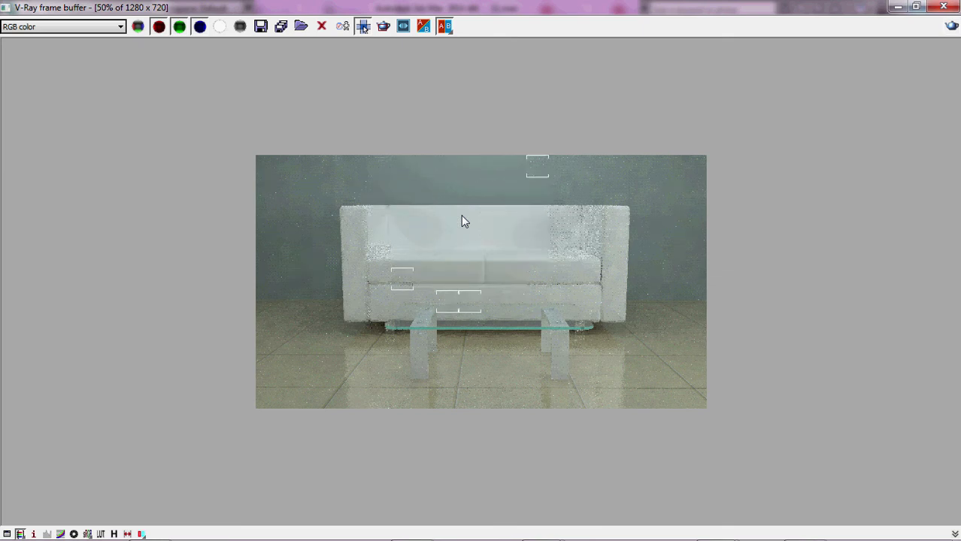
Zoom and pan around the V-Ray frame buffer to inspect the sofa and glass table render
scroll(461, 215, "up", 1)
scroll(625, 274, "up", 1)
scroll(627, 279, "down", 1)
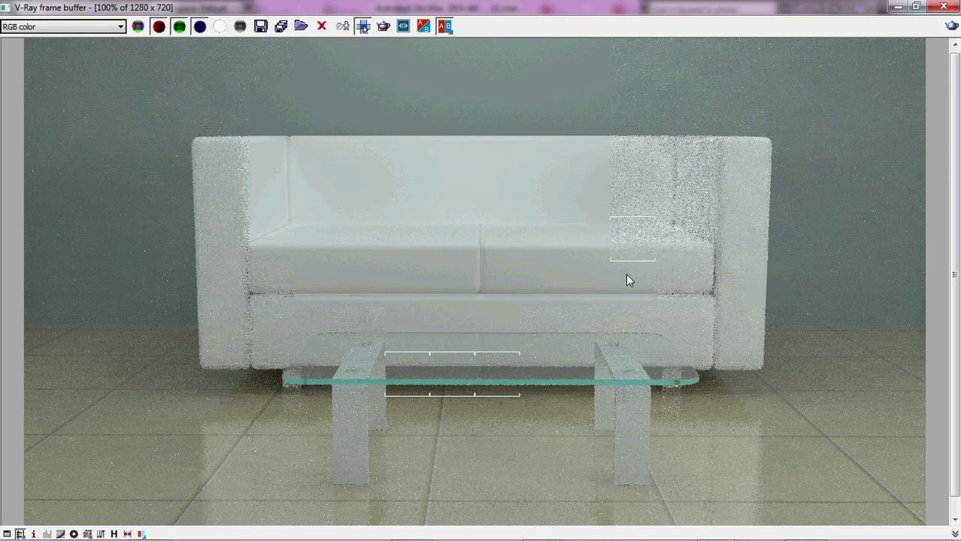
scroll(501, 329, "down", 1)
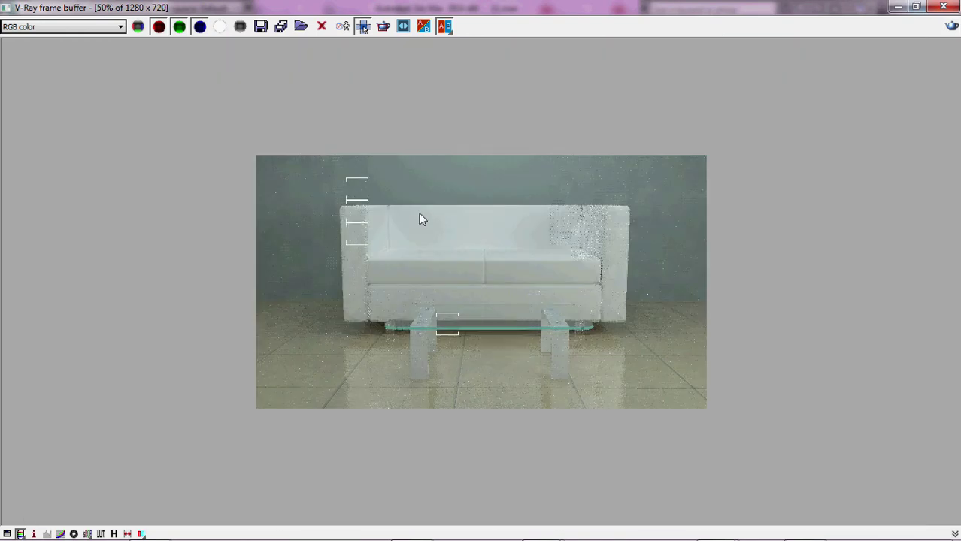
scroll(420, 217, "up", 2)
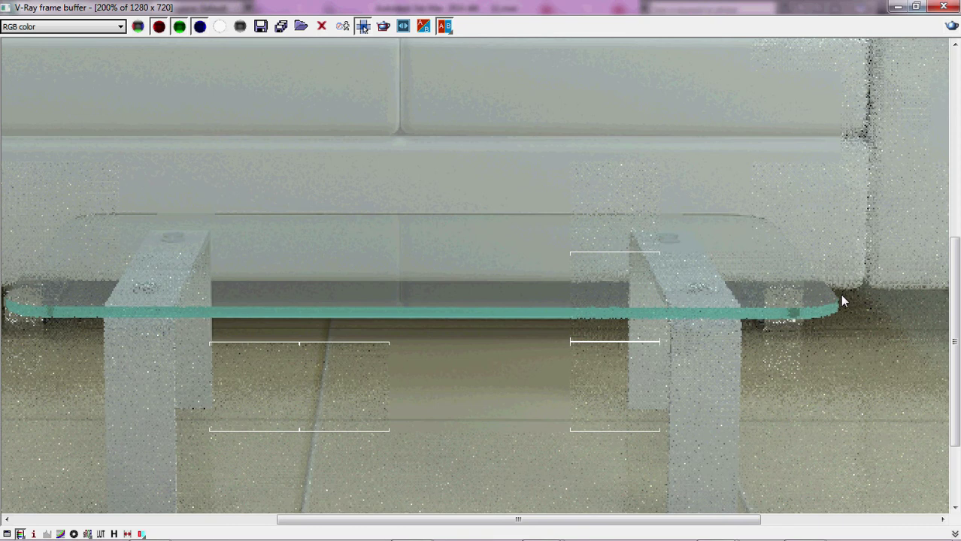
mouse_move(304, 323)
middle_mouse_down()
mouse_move(247, 210)
mouse_move(535, 321)
mouse_move(719, 278)
middle_mouse_up()
scroll(614, 324, "down", 1)
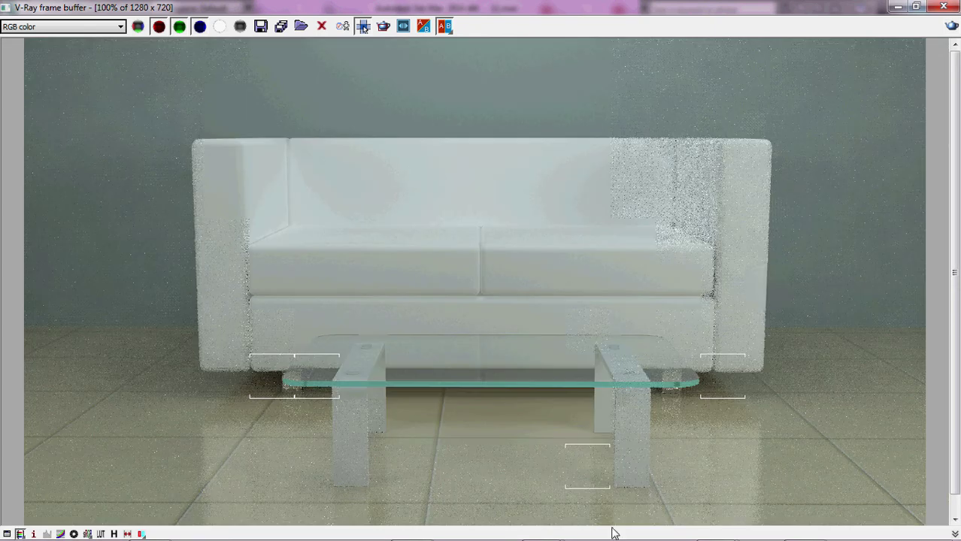
scroll(537, 369, "down", 1)
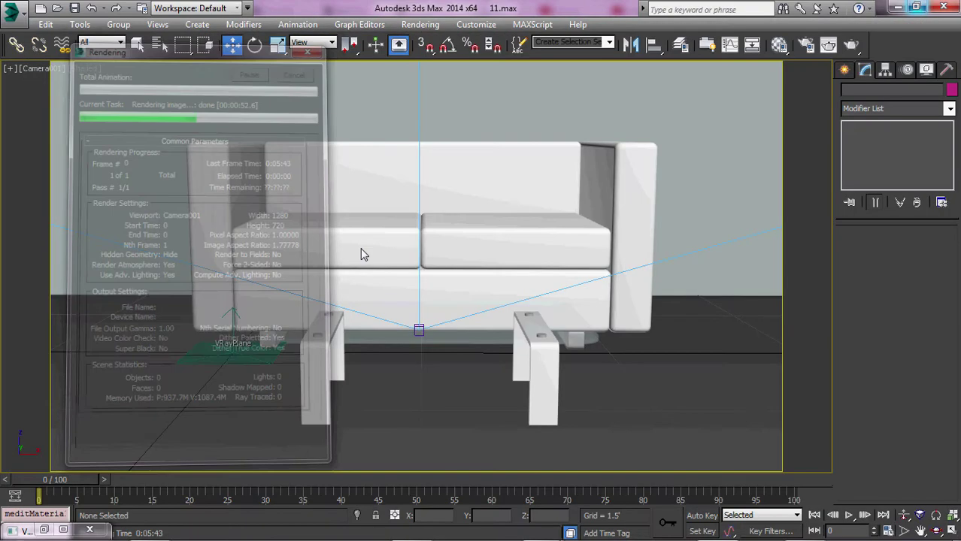
Open the sofa group and set Generate GI to 0.8 on both seat cushions' V-Ray properties
left_click(489, 293)
left_click(118, 24)
left_click(229, 81)
left_click(367, 247)
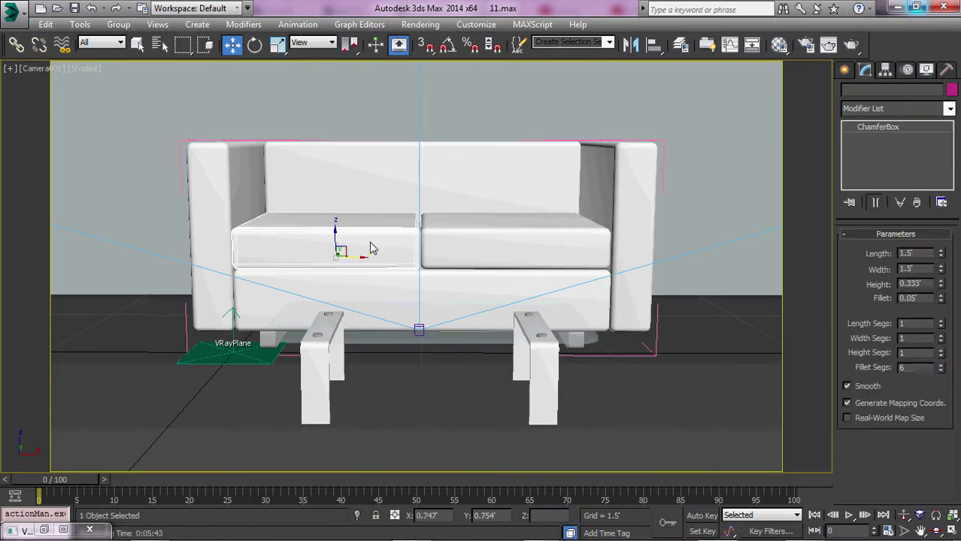
left_click(495, 239, "ctrl")
right_click(495, 239)
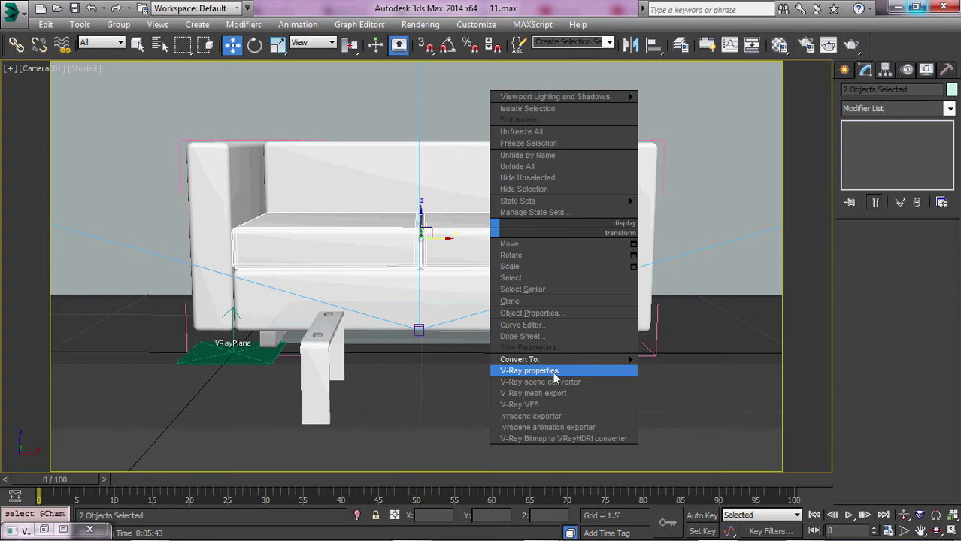
left_click(554, 372)
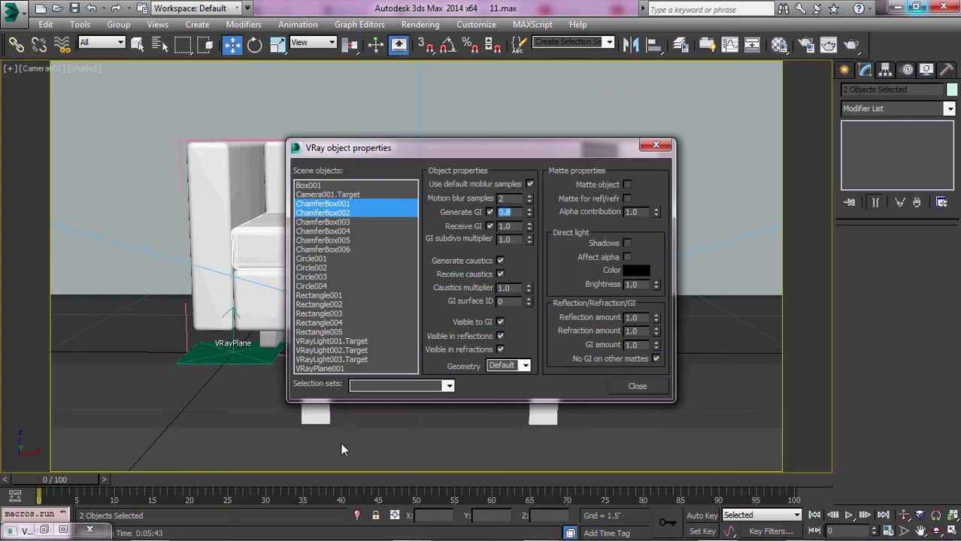
left_click(637, 385)
Close the sofa group back into one object and start a new render with Shift+Q
key("F3")
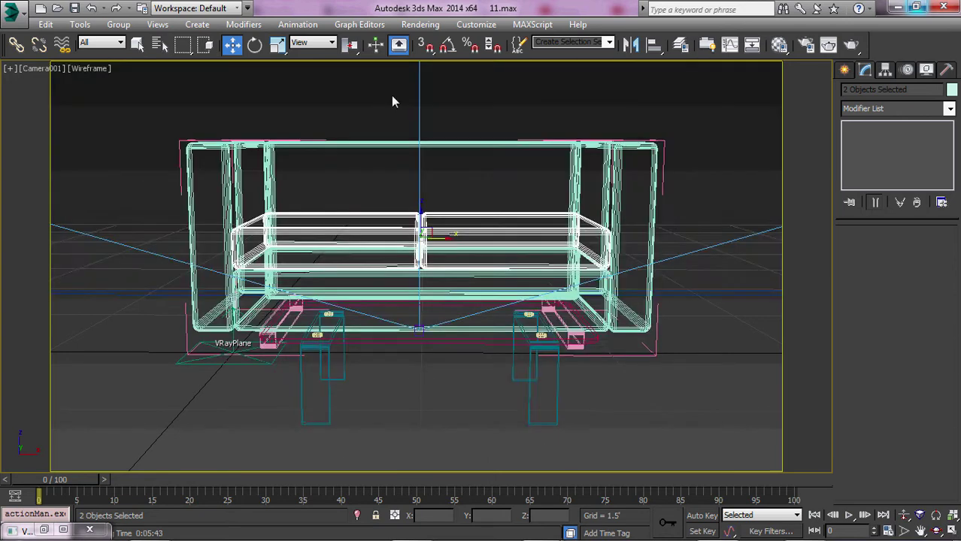
left_click(118, 79)
key("F3")
left_click(285, 202)
left_click(118, 24)
left_click(134, 94)
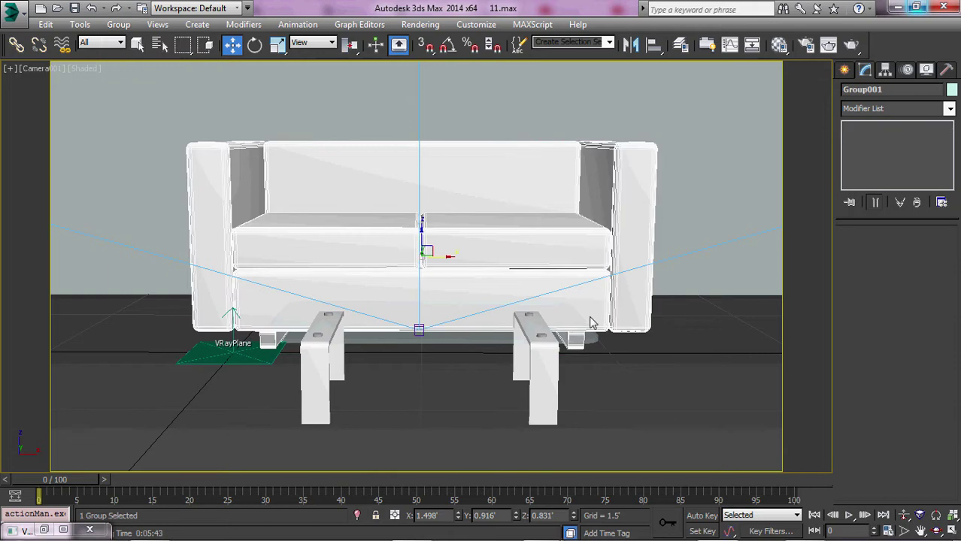
key("shift+q")
Let the V-Ray render finish, then maximize the frame buffer and view the image at 100%
left_click_drag(241, 69, 244, 68)
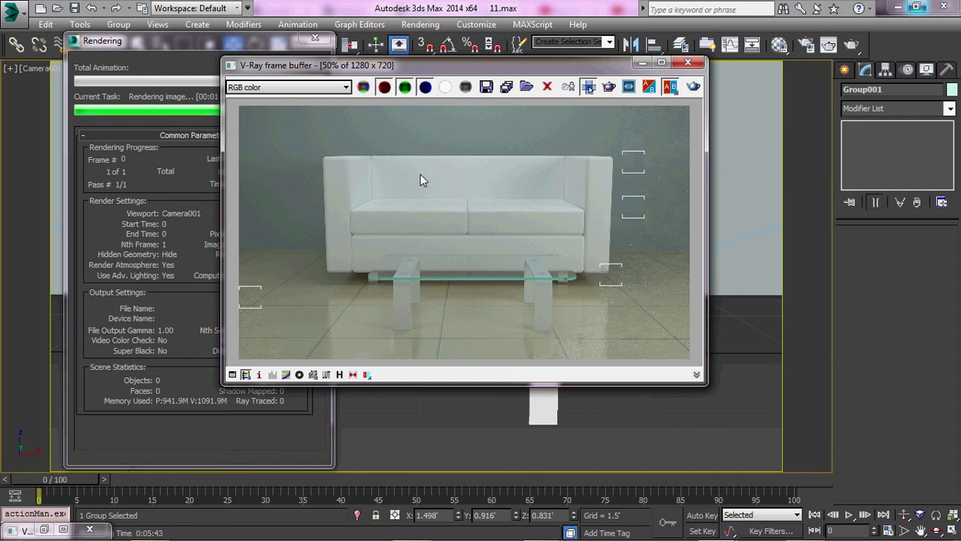
double_click(246, 65)
double_click(496, 295)
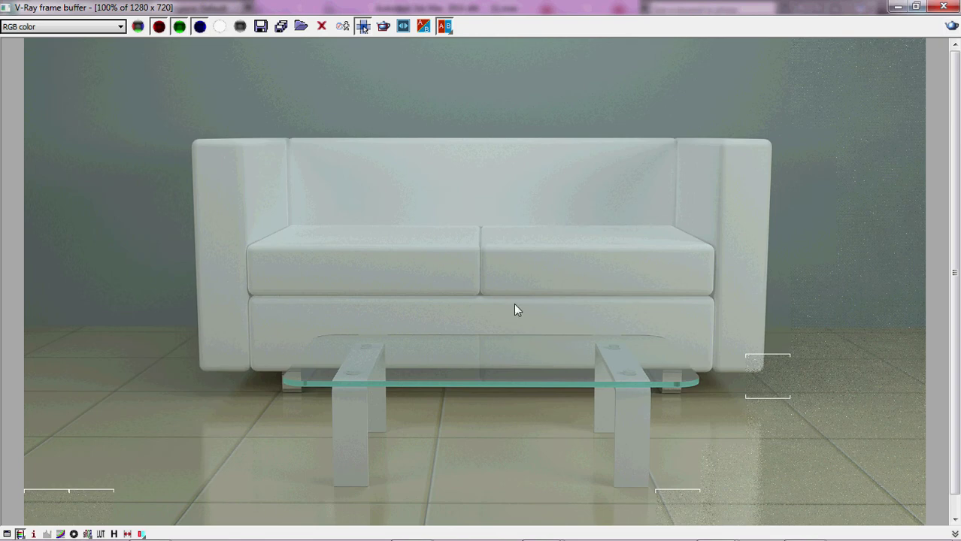